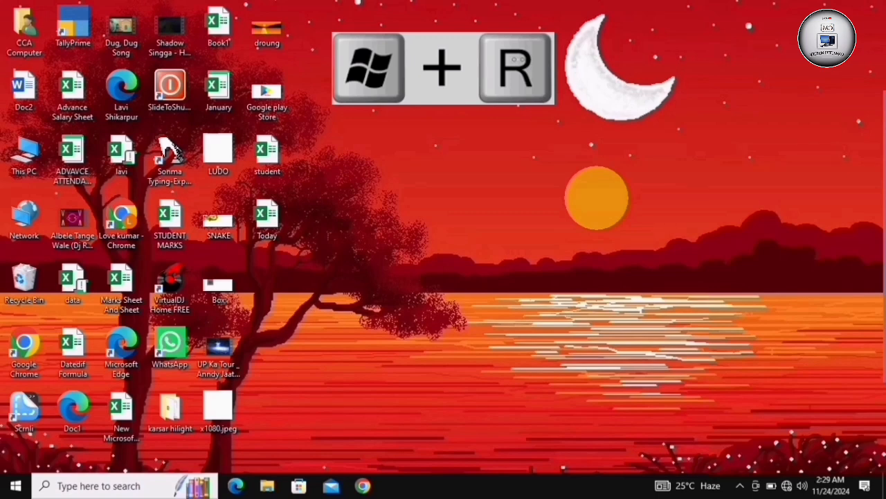
# Open the Run dialog, move it toward the middle of the desktop, and clear its existing entry
pyautogui.press('super+r')
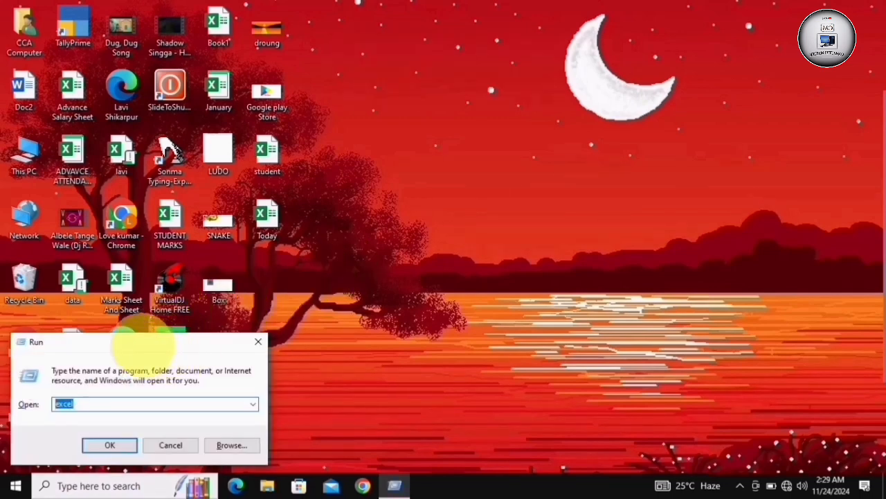
pyautogui.moveTo(121, 342); pyautogui.dragTo(435, 168)
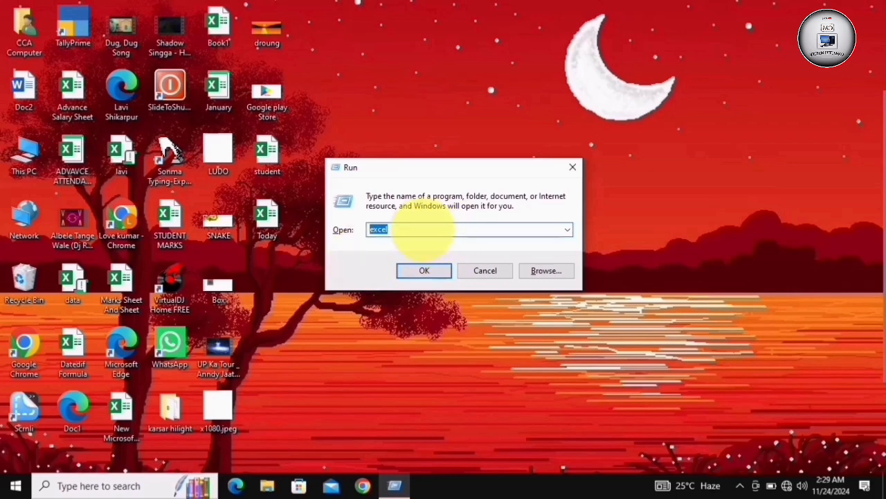
pyautogui.click(419, 230)
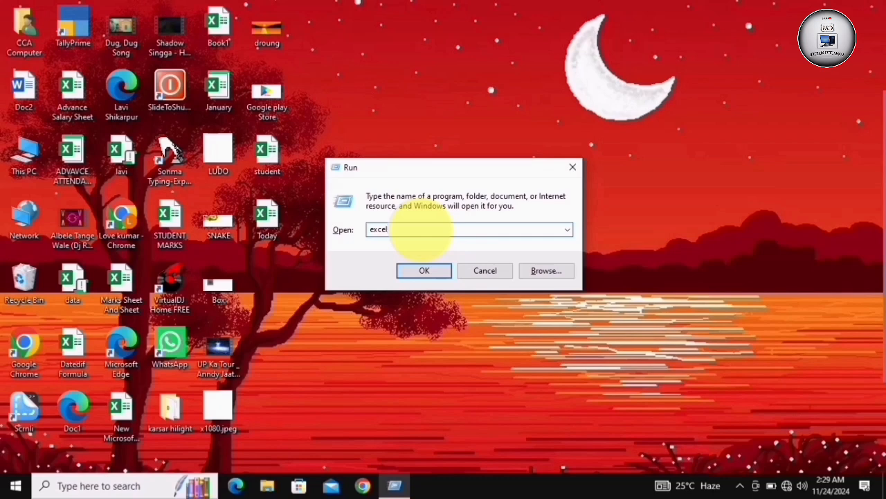
pyautogui.press('BackSpace')
pyautogui.press('BackSpace')
pyautogui.press('BackSpace')
pyautogui.press('BackSpace')
pyautogui.press('BackSpace')
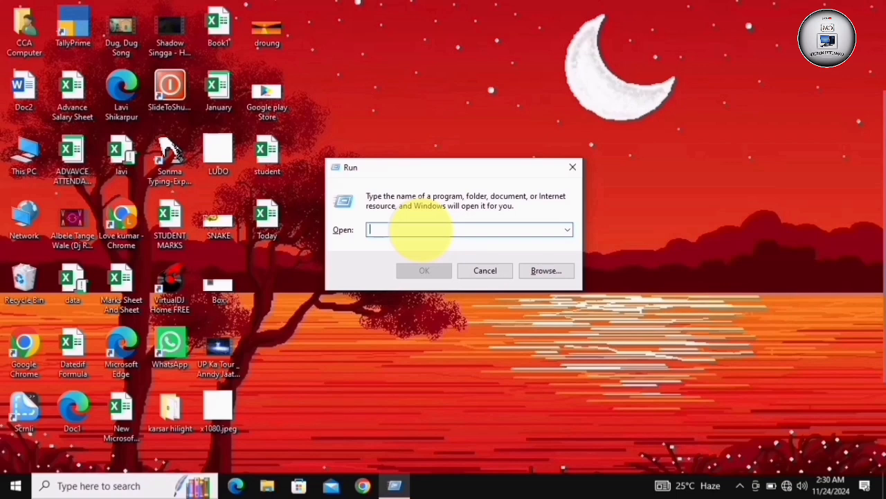
# Launch Paint by running the command mspaint
pyautogui.write('ms')
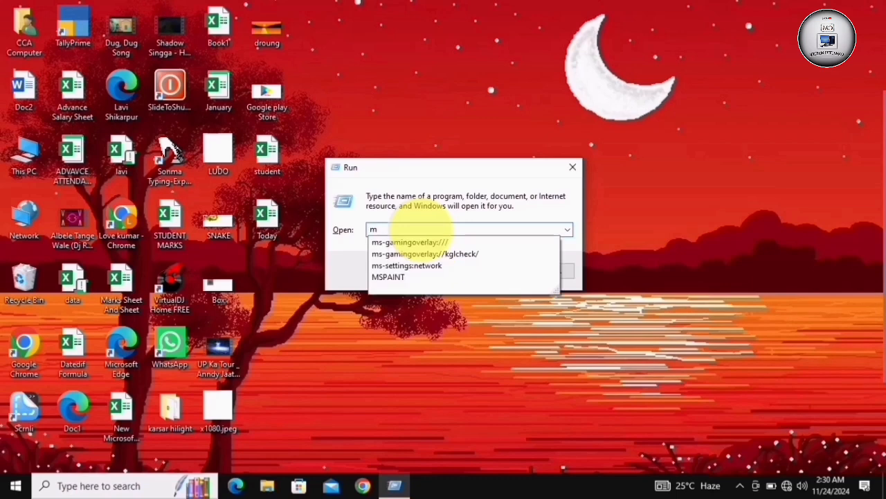
pyautogui.press('BackSpace')
pyautogui.press('BackSpace')
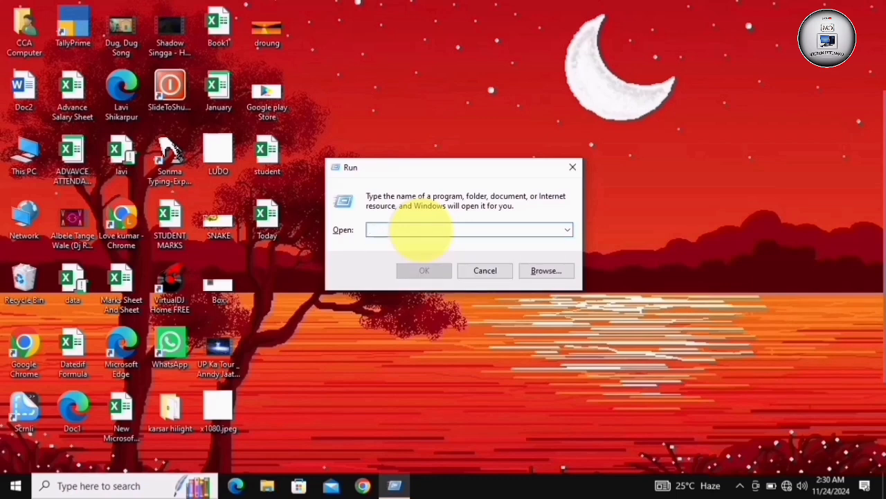
pyautogui.write('ms')
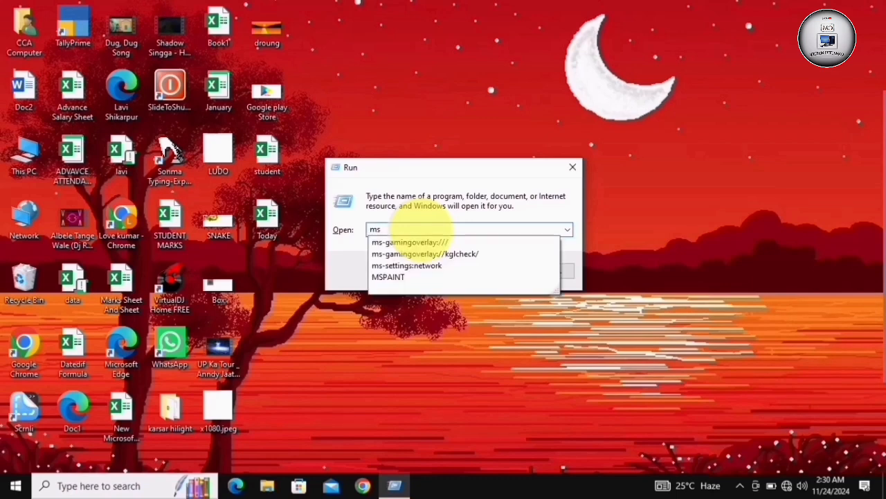
pyautogui.write('pain')
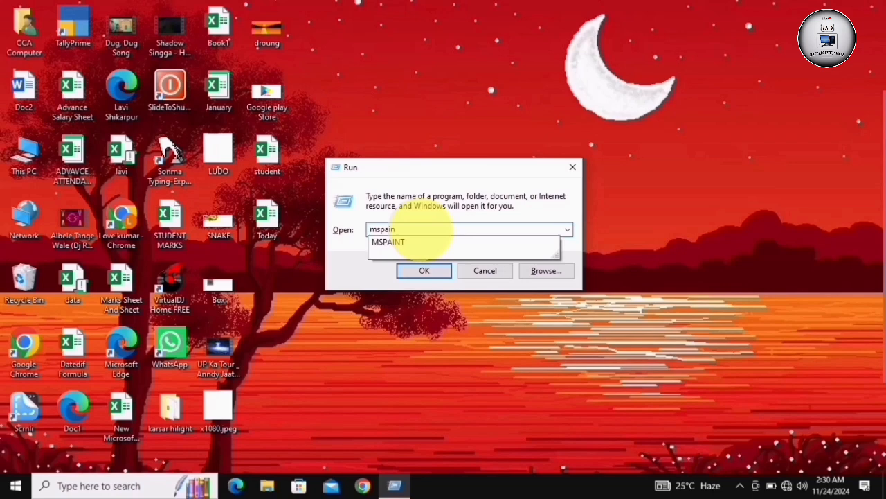
pyautogui.write('t')
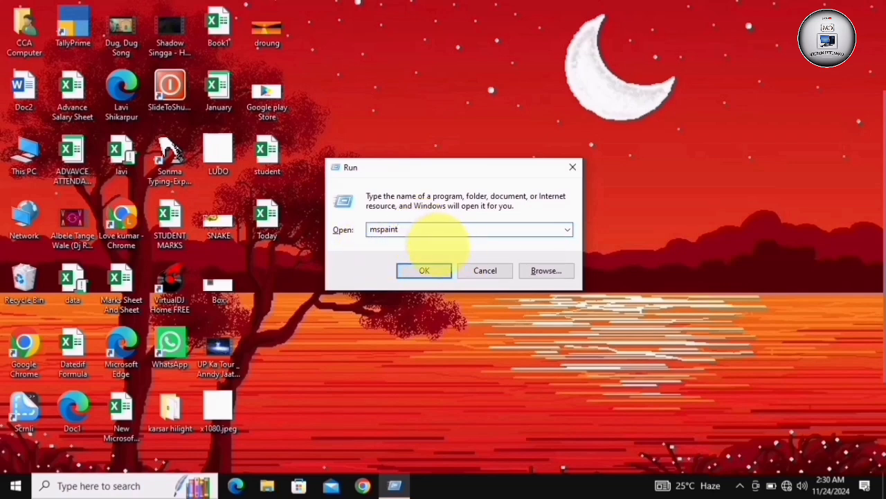
pyautogui.click(419, 270)
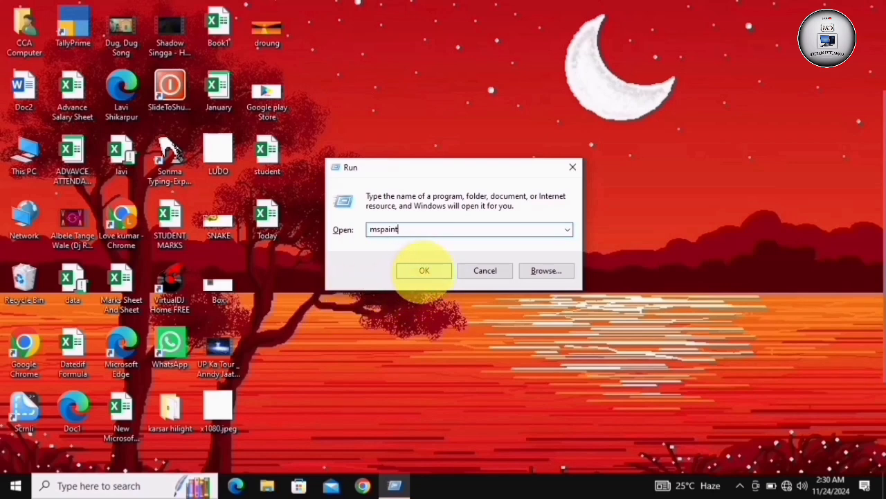
pyautogui.click(424, 270)
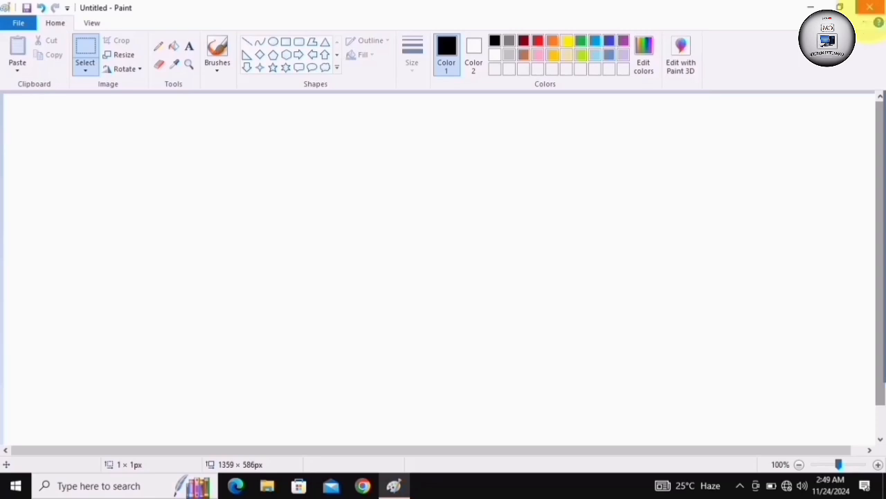
# Close Paint without saving the untitled picture, and reopen it with the MSPAINT command in the Run dialog
pyautogui.click(870, 8)
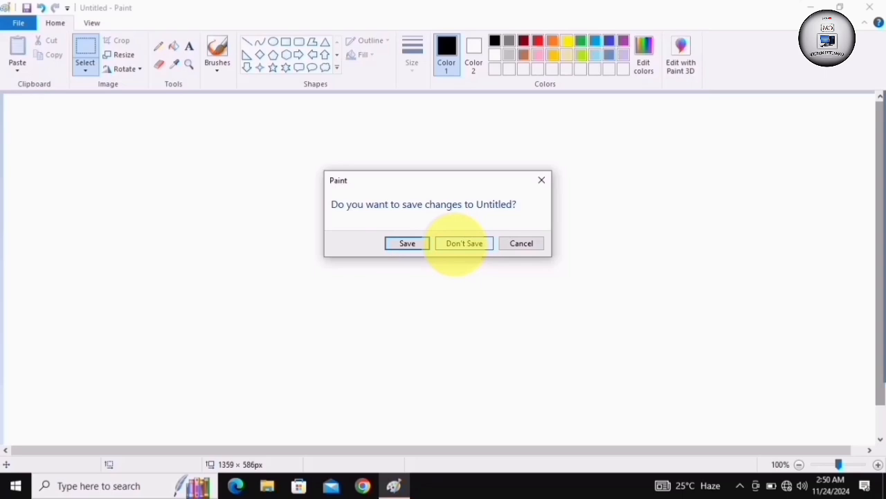
pyautogui.click(457, 244)
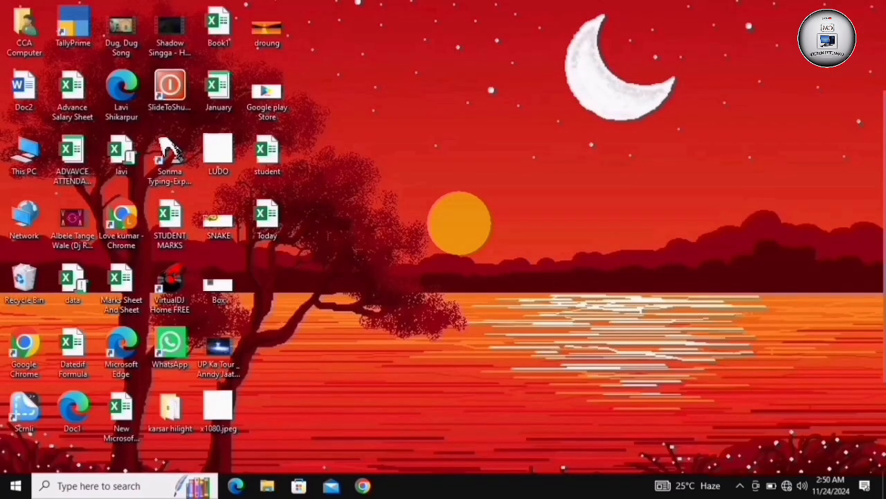
pyautogui.press('super+r')
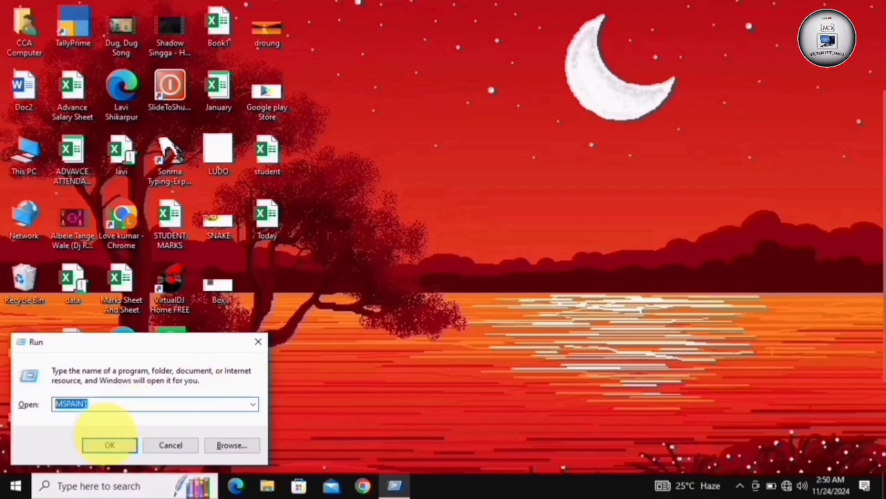
pyautogui.click(109, 445)
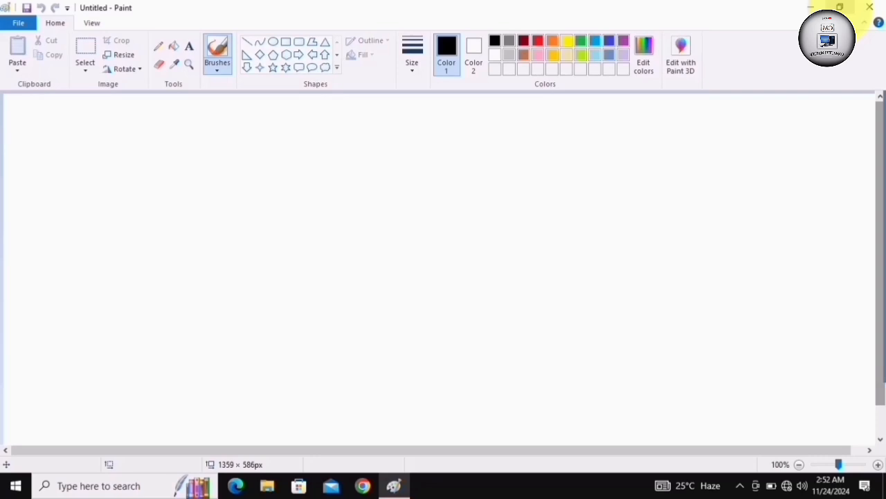
# Restore the Paint window to a smaller size, enlarge it from its side and lower edges, and maximize it again
pyautogui.click(839, 7)
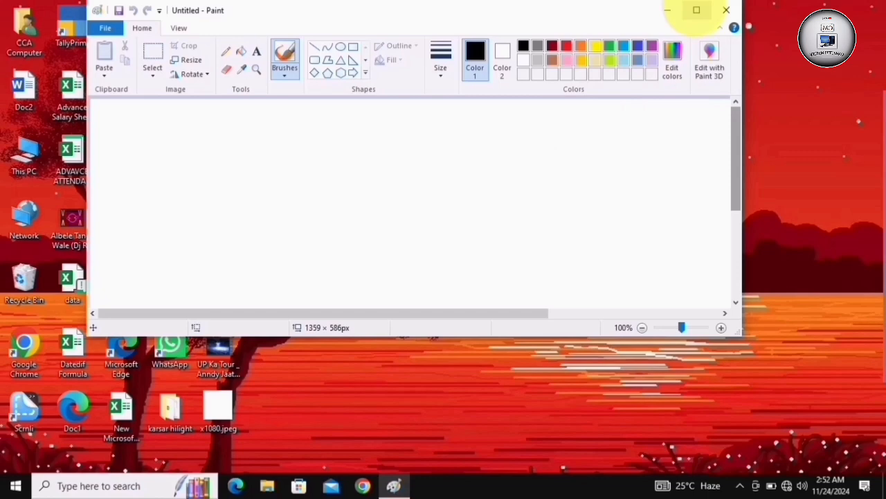
pyautogui.click(696, 9)
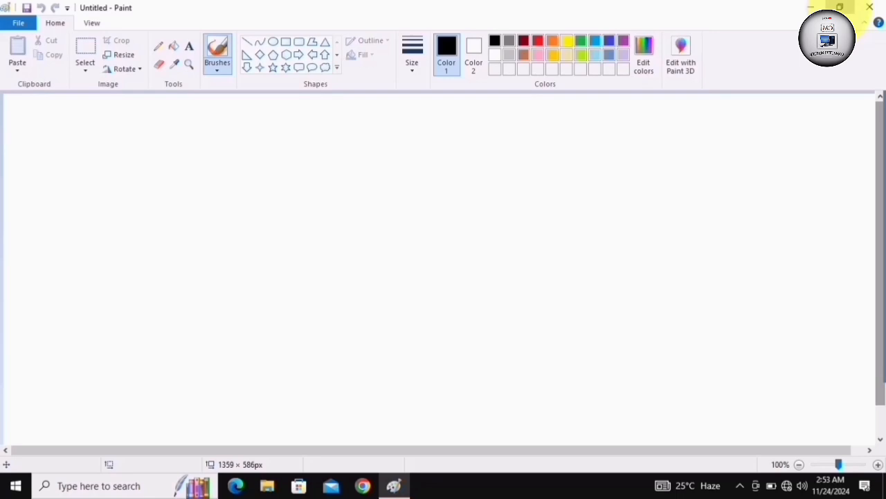
pyautogui.click(839, 7)
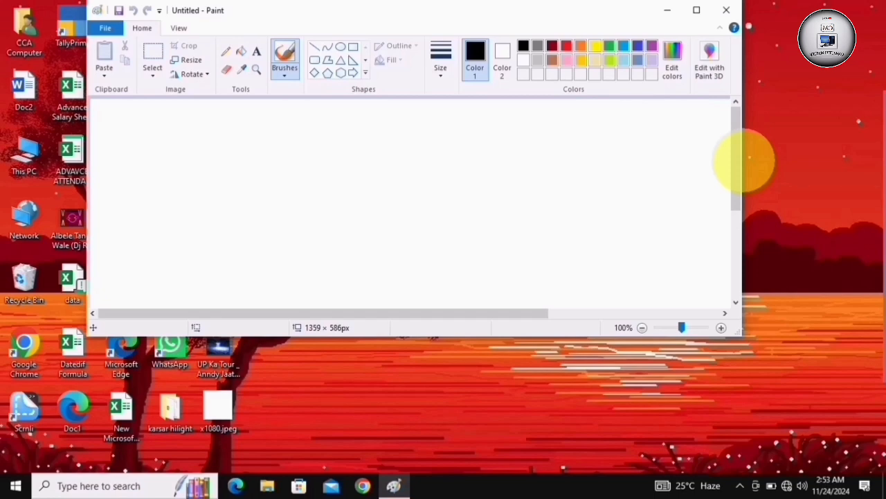
pyautogui.moveTo(740, 161)
pyautogui.mouseDown()
pyautogui.moveTo(254, 242)
pyautogui.moveTo(764, 204)
pyautogui.mouseUp()
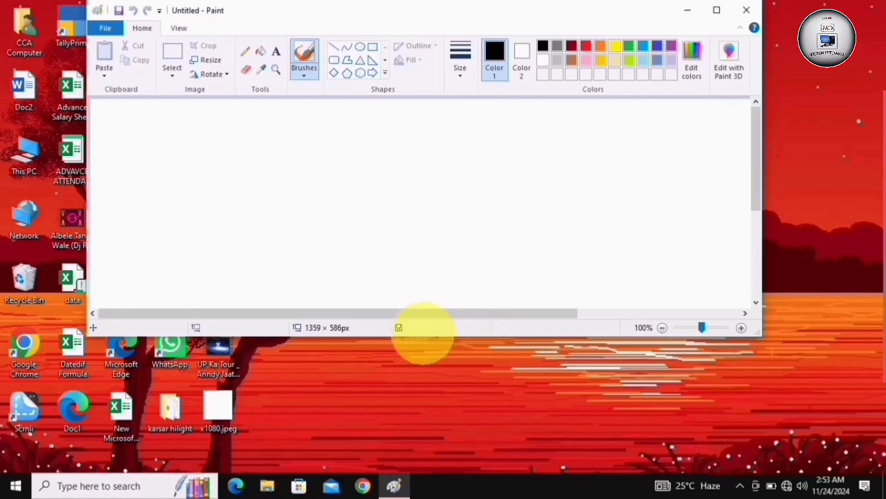
pyautogui.moveTo(423, 337)
pyautogui.mouseDown()
pyautogui.moveTo(415, 258)
pyautogui.moveTo(427, 78)
pyautogui.moveTo(426, 371)
pyautogui.mouseUp()
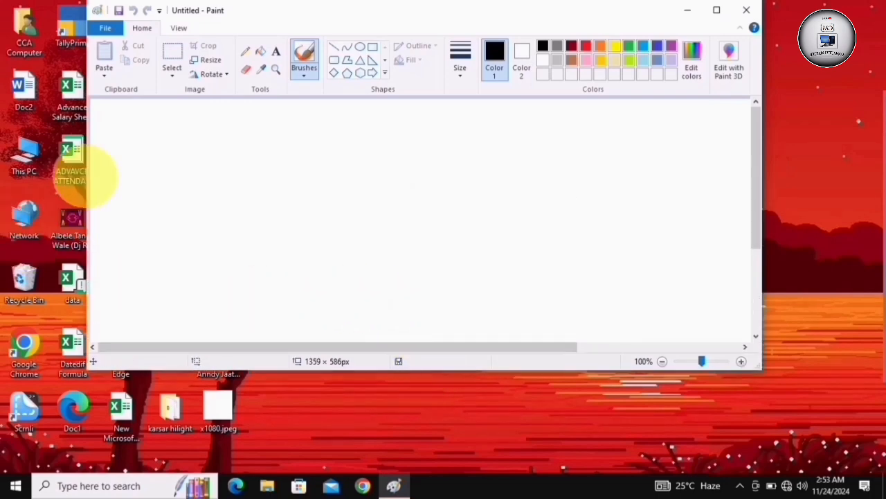
pyautogui.moveTo(90, 173)
pyautogui.mouseDown()
pyautogui.moveTo(221, 188)
pyautogui.moveTo(468, 164)
pyautogui.moveTo(20, 173)
pyautogui.moveTo(41, 174)
pyautogui.mouseUp()
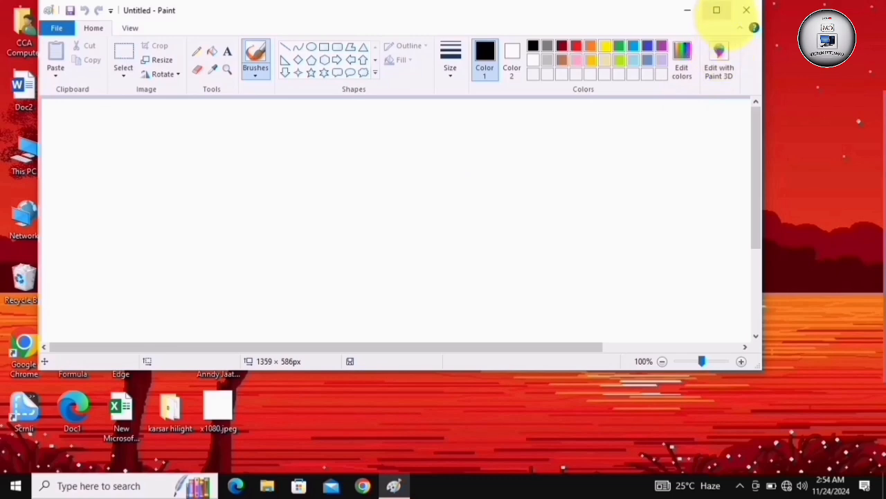
pyautogui.click(716, 9)
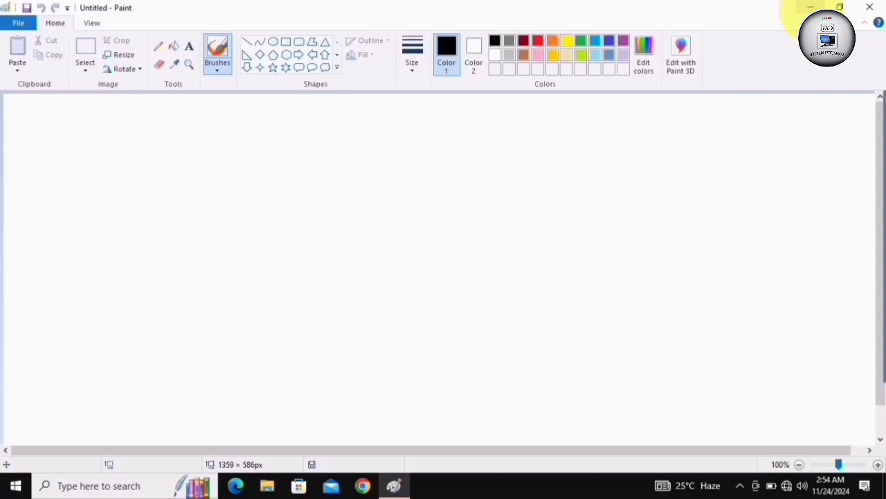
# Minimize the Paint window and bring it back from the taskbar, twice in a row
pyautogui.click(809, 7)
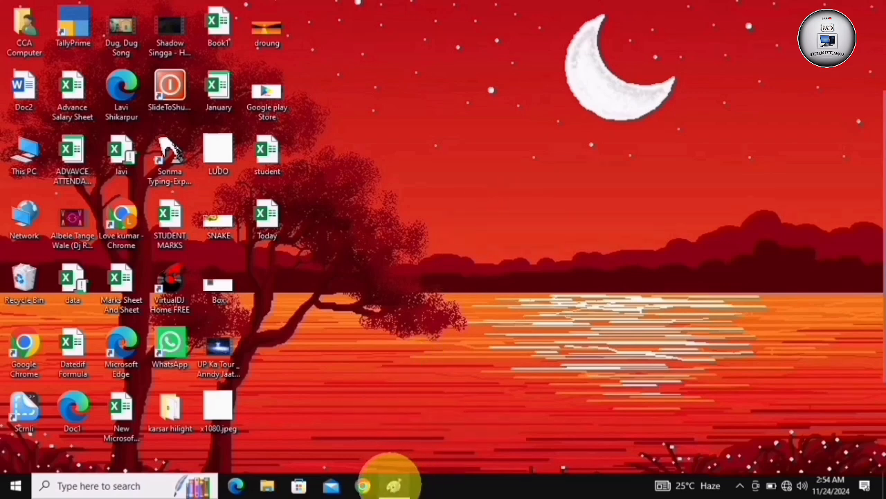
pyautogui.moveTo(393, 479)
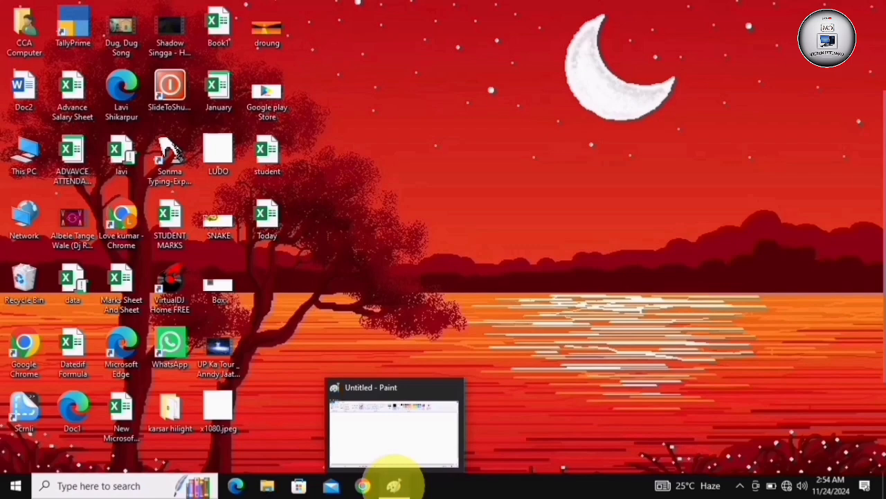
pyautogui.click(393, 481)
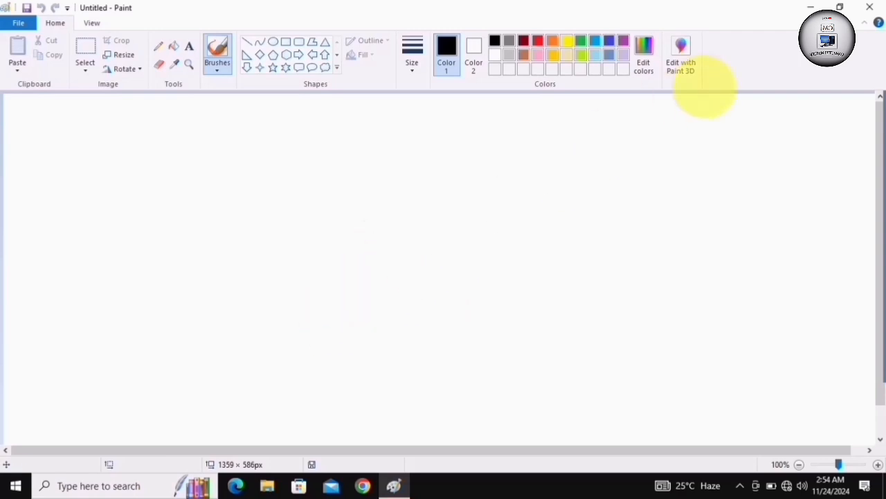
pyautogui.click(811, 7)
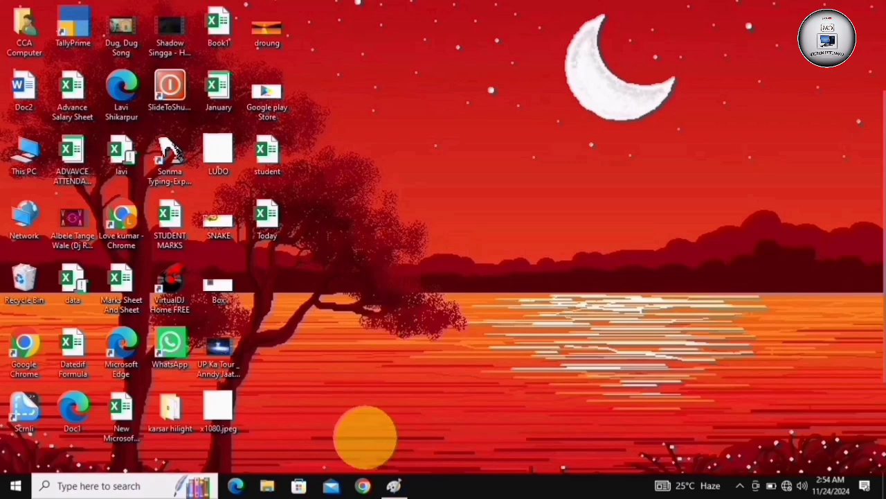
pyautogui.moveTo(393, 483)
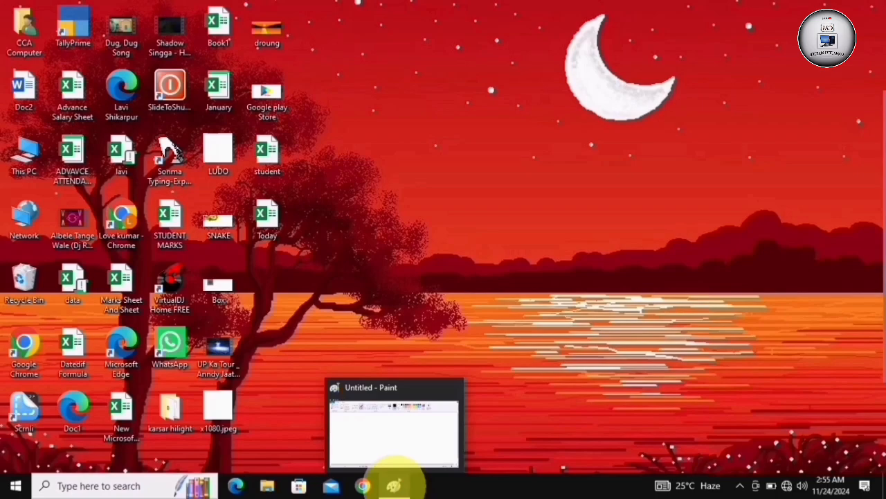
pyautogui.click(393, 484)
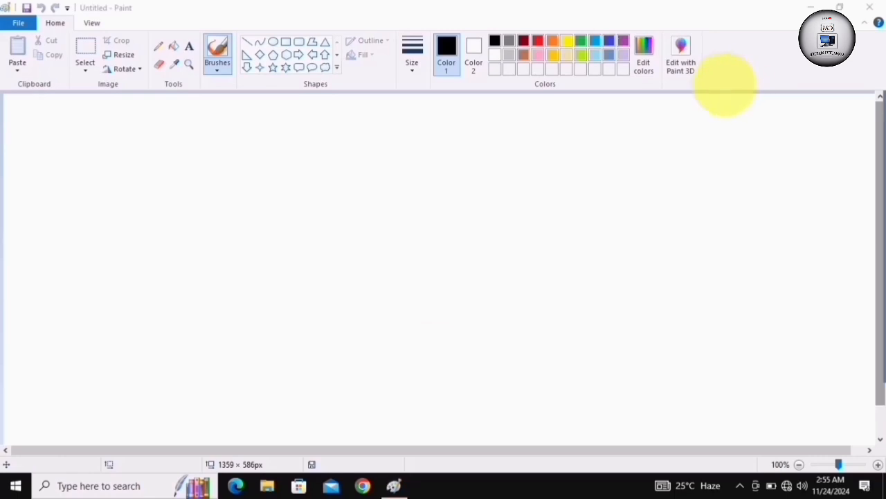
# View the basic and custom palettes in the Edit Colors dialog, and close it without picking a color
pyautogui.click(683, 59)
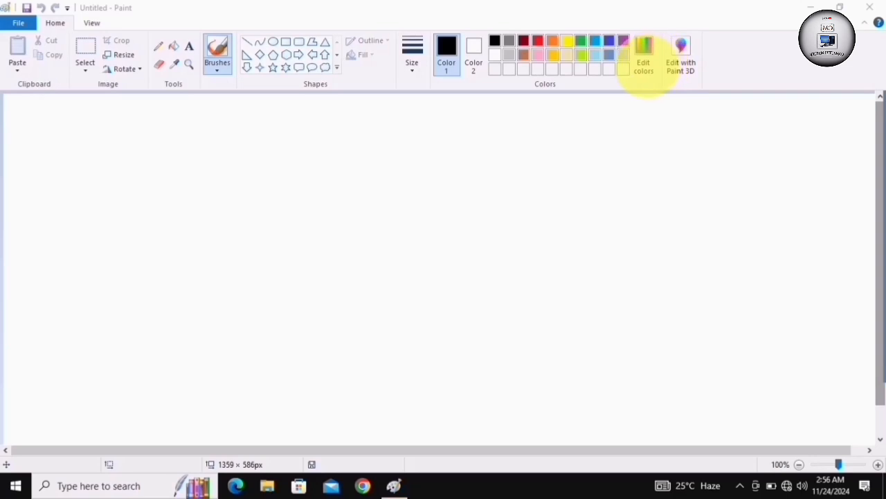
pyautogui.click(645, 52)
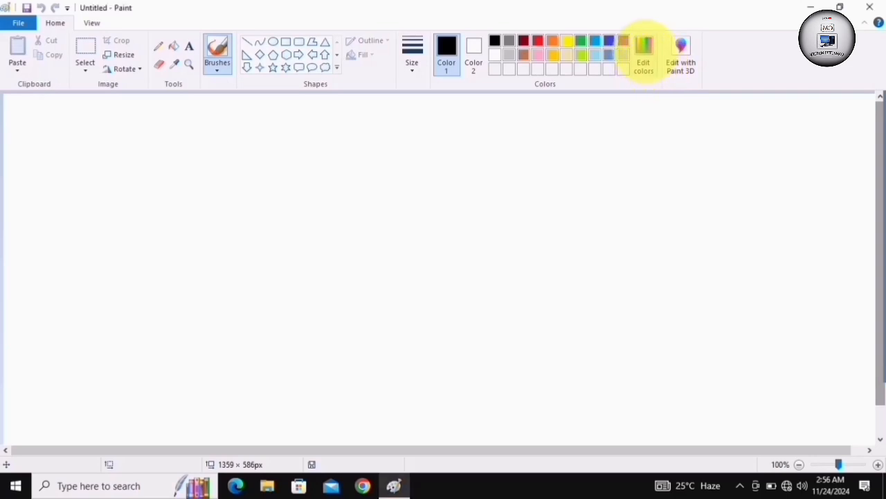
pyautogui.click(644, 52)
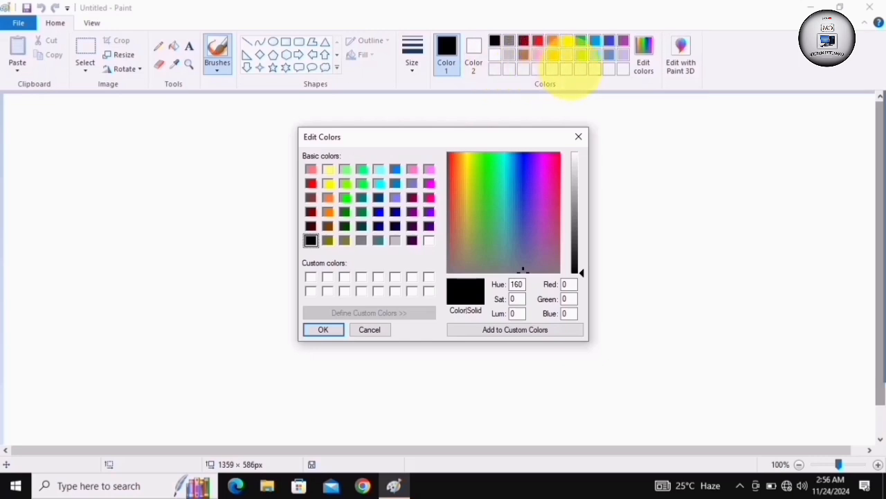
pyautogui.click(579, 137)
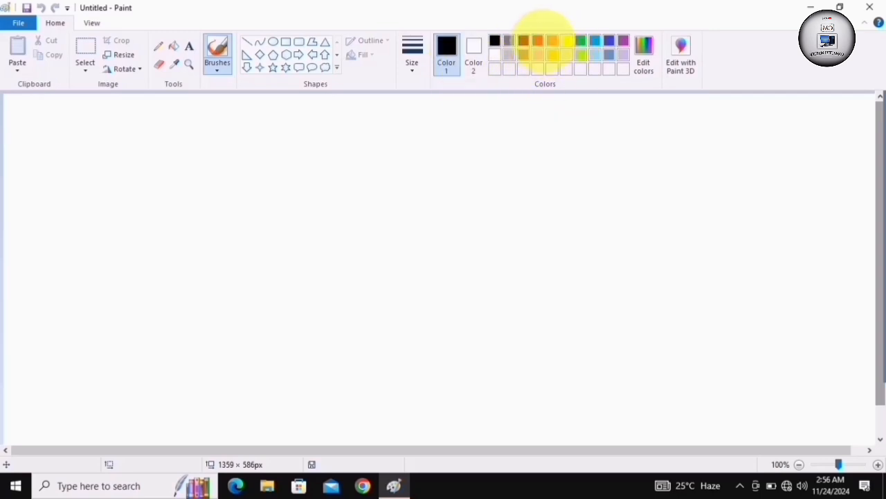
# Try red, light blue and yellow in turn as Color 1, and set it back to black
pyautogui.click(537, 40)
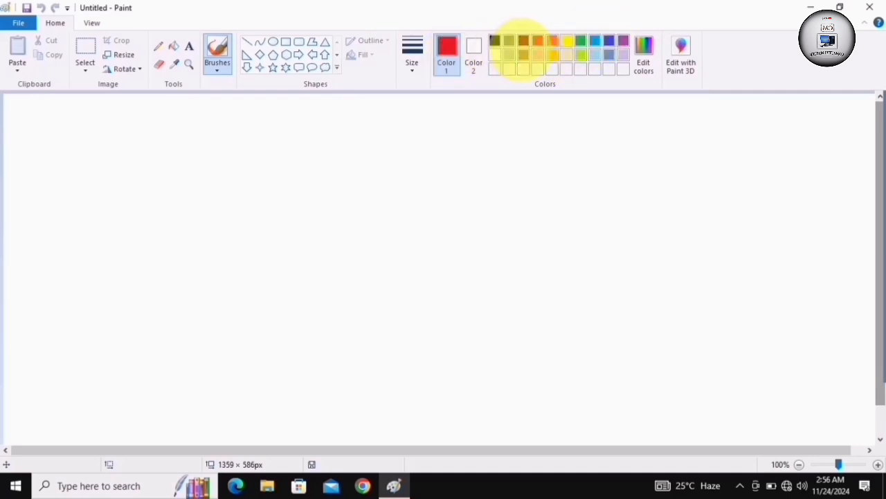
pyautogui.click(595, 40)
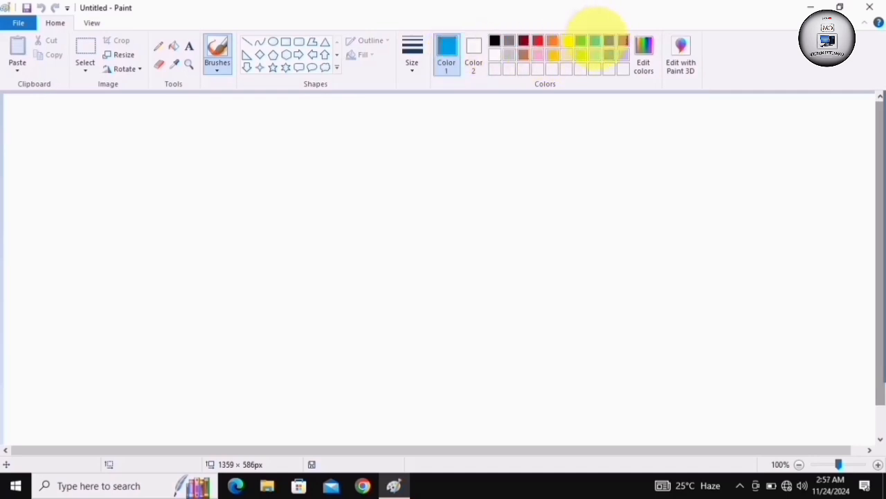
pyautogui.click(566, 40)
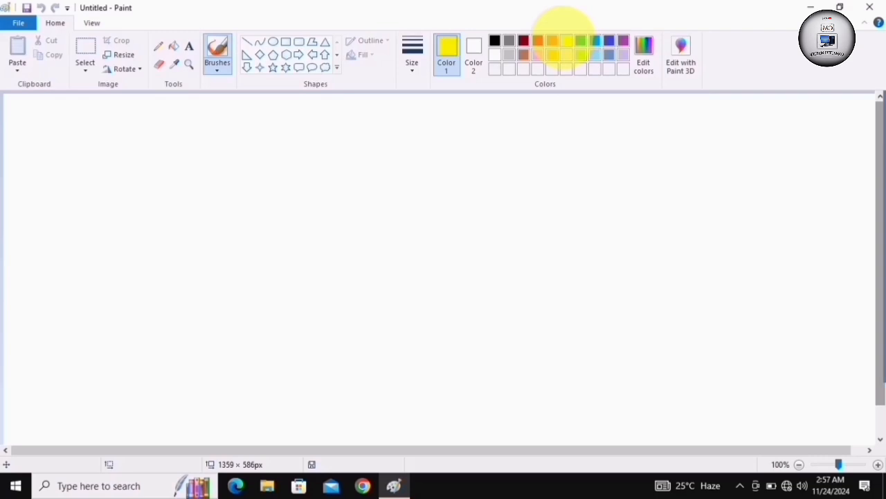
pyautogui.click(494, 40)
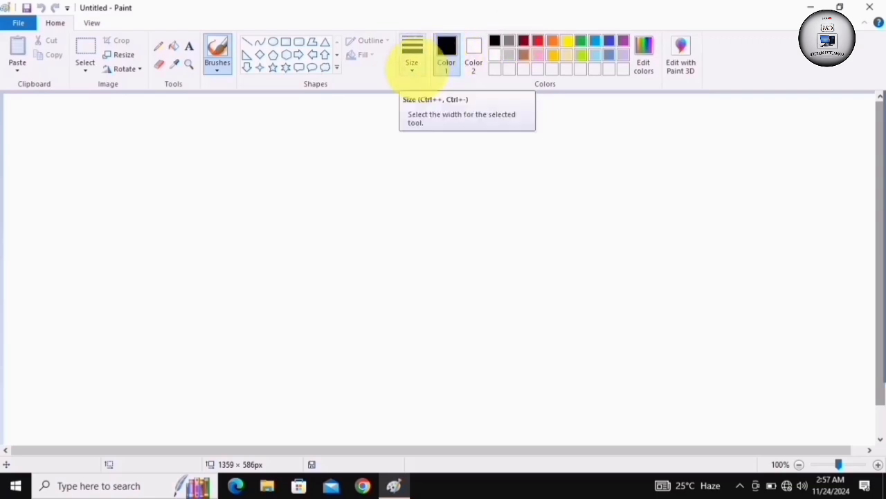
# View the available line widths, the full shapes gallery and the brush types, keeping the second line width
pyautogui.click(413, 69)
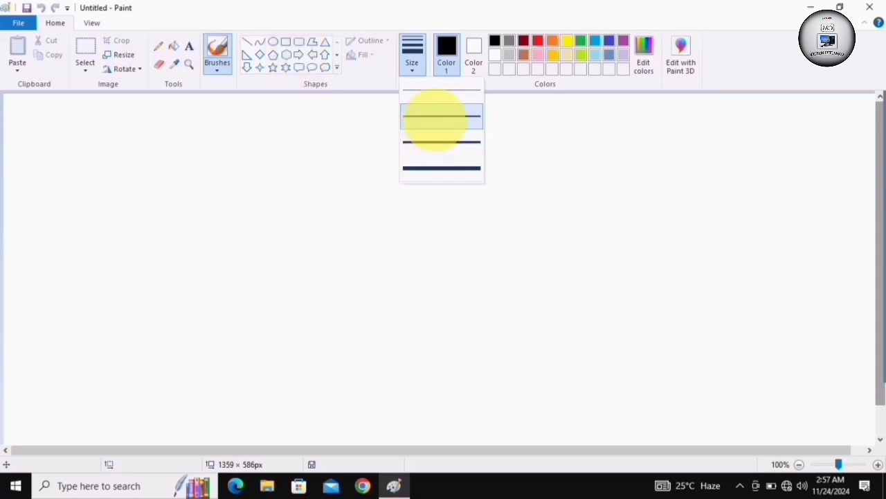
pyautogui.click(435, 117)
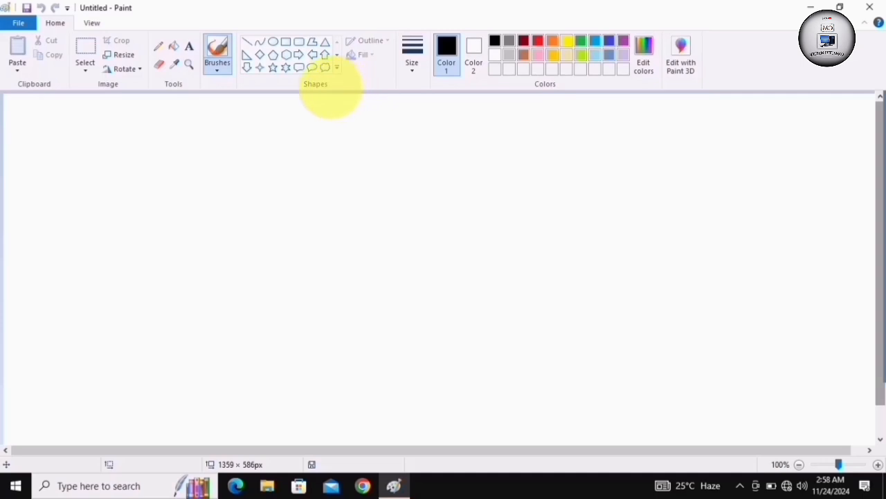
pyautogui.click(337, 67)
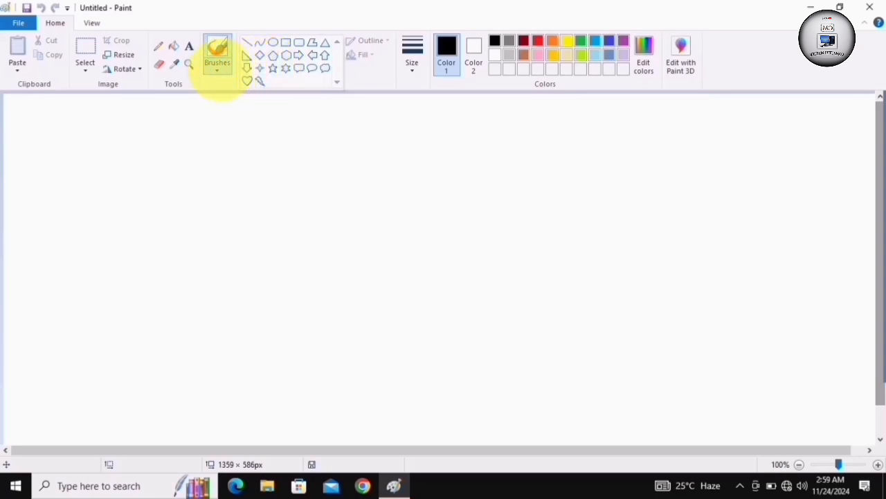
pyautogui.click(217, 69)
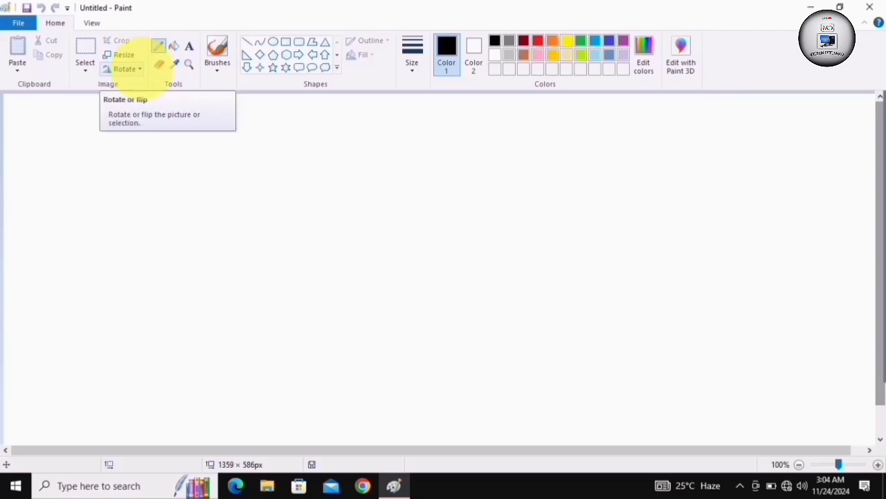
# Flip the blank picture vertically and view the Resize and Skew options without changing them
pyautogui.click(125, 69)
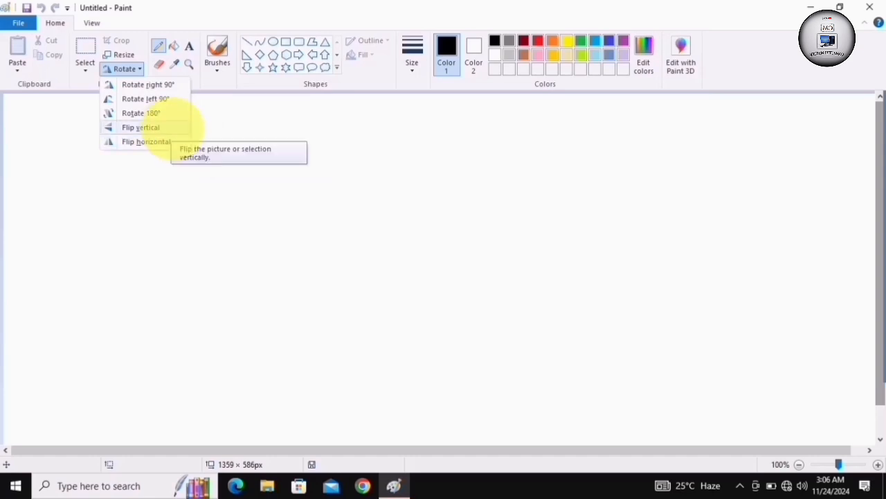
pyautogui.click(182, 129)
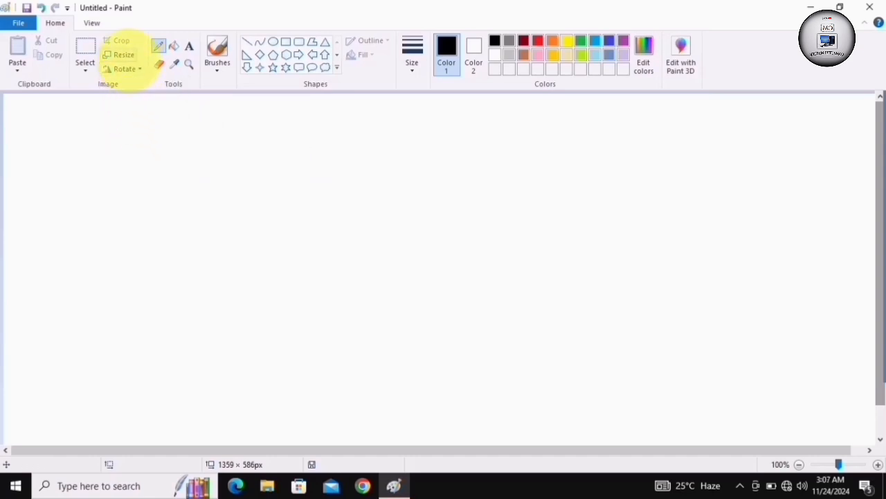
pyautogui.click(123, 54)
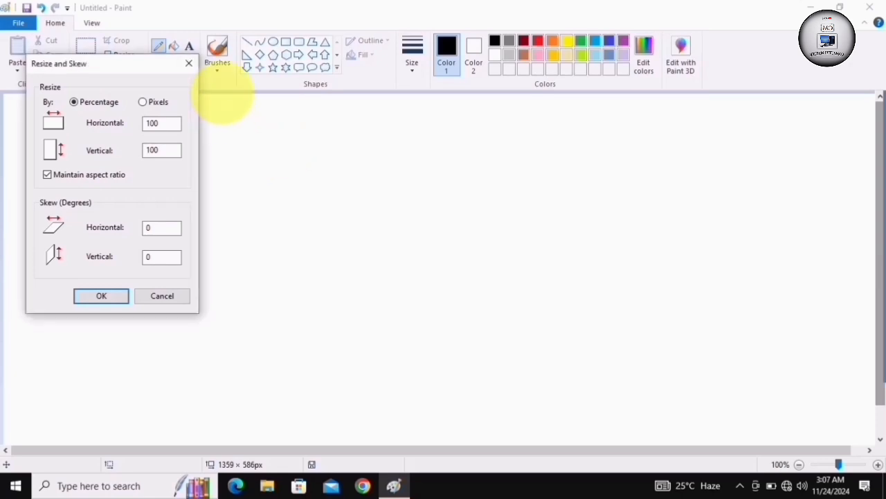
pyautogui.click(189, 63)
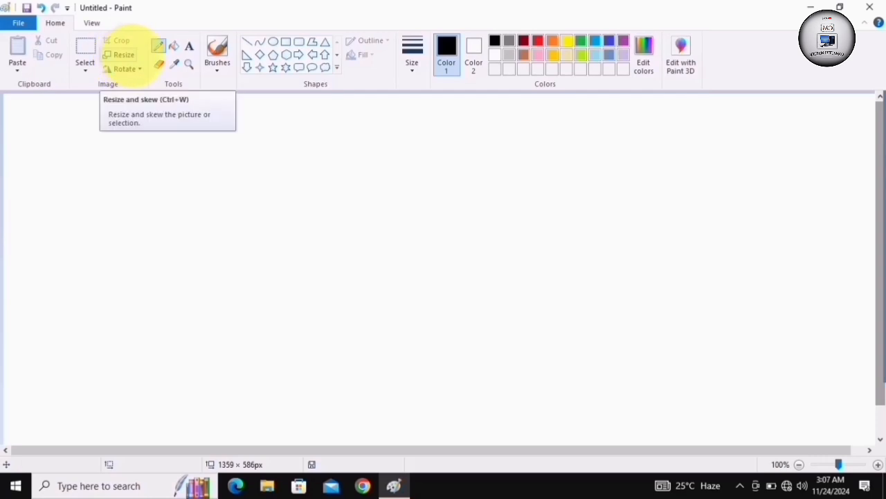
pyautogui.click(125, 54)
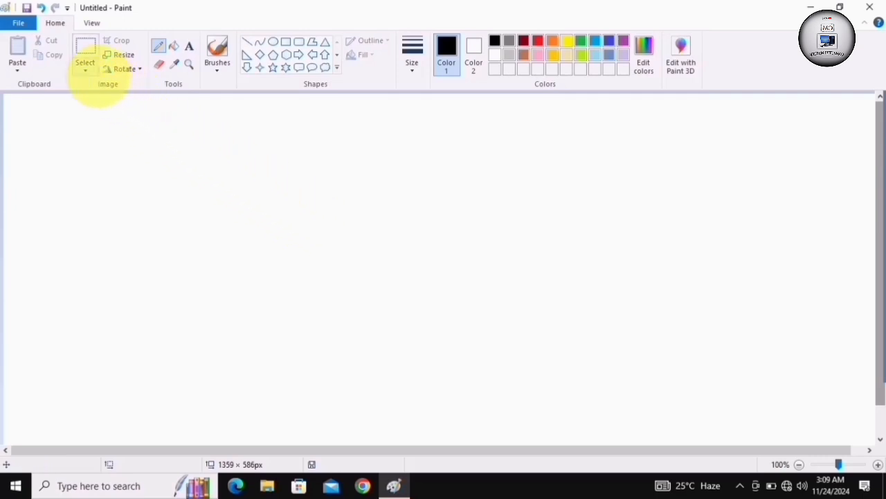
# View the selection shapes and options, and select the whole picture
pyautogui.click(85, 66)
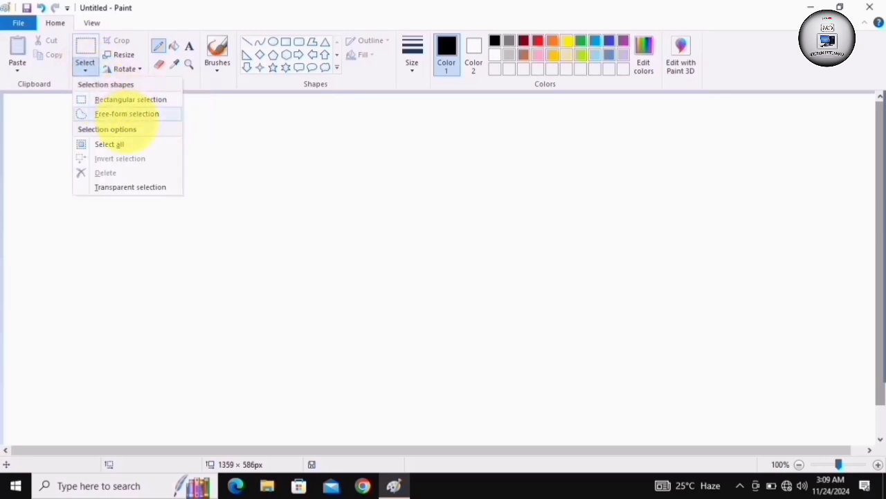
pyautogui.click(125, 144)
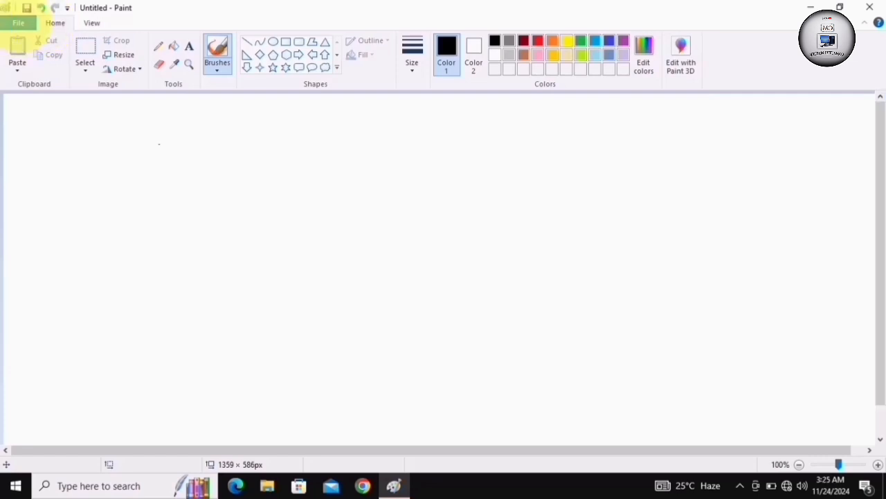
# View the file commands with the recent pictures, and the customization options of the Quick Access Toolbar
pyautogui.click(18, 23)
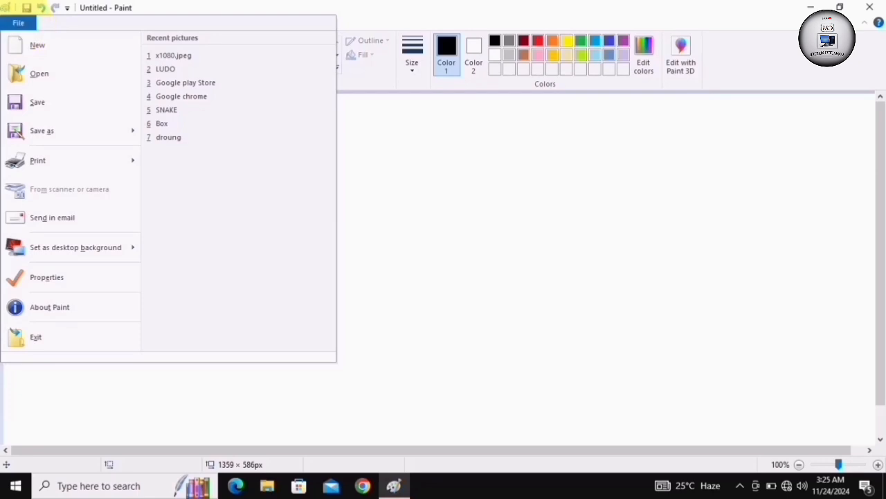
pyautogui.click(19, 22)
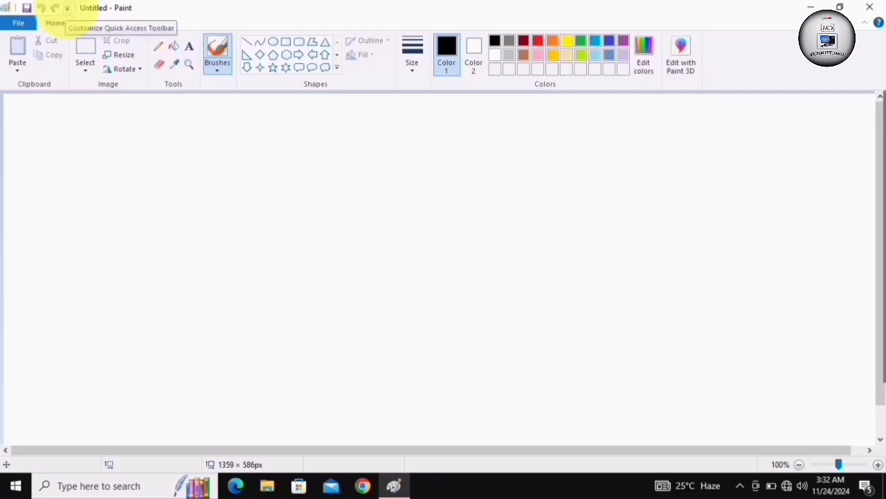
pyautogui.click(66, 8)
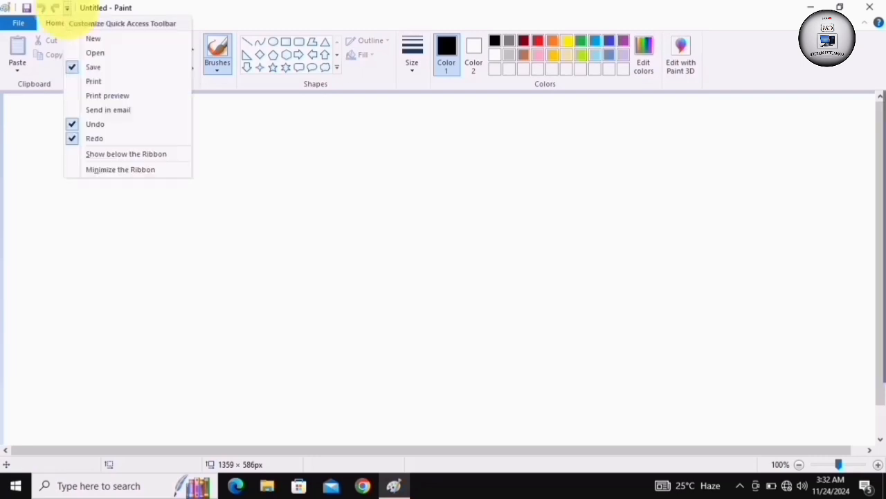
pyautogui.click(22, 192)
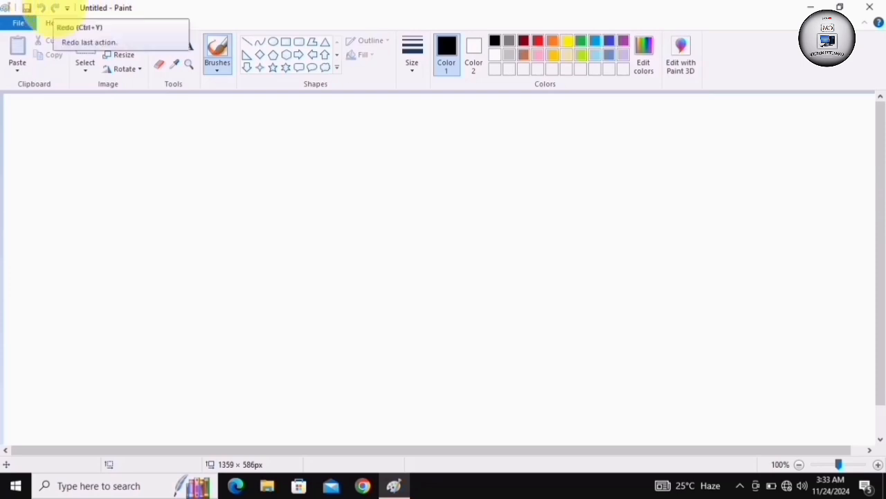
# View the Save As dialog for the untitled picture and close it without saving
pyautogui.click(27, 8)
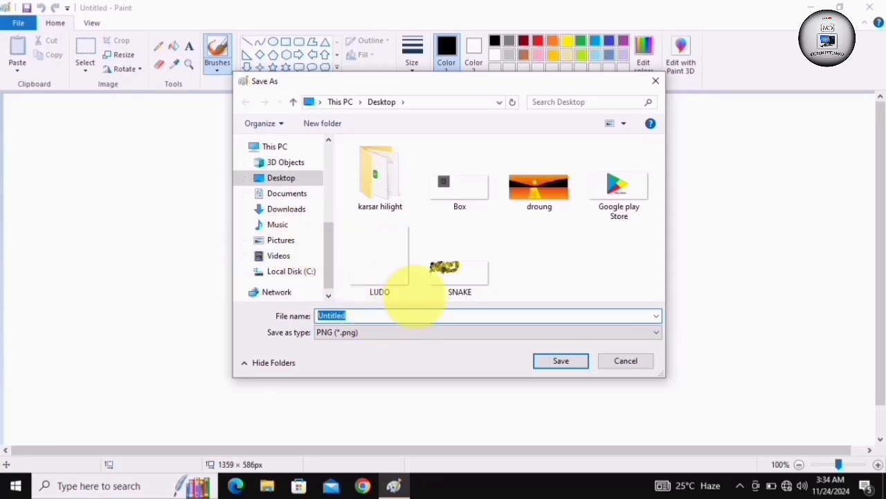
pyautogui.click(655, 81)
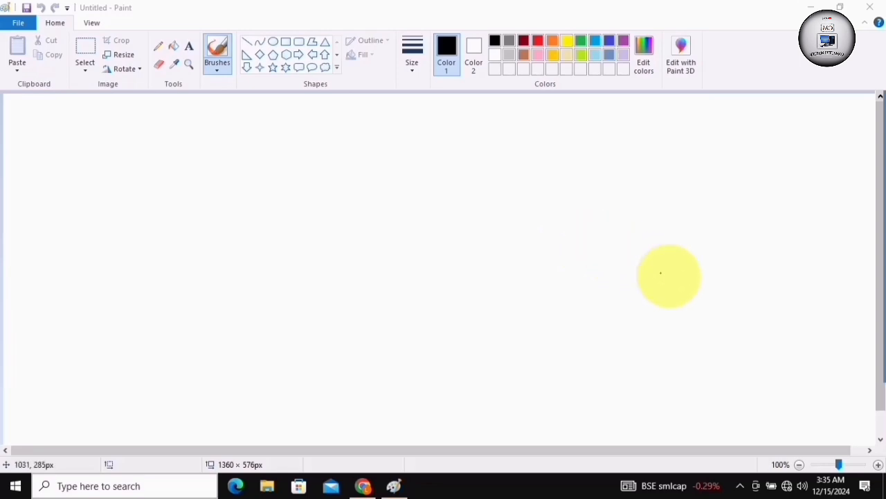
pyautogui.moveTo(865, 219)
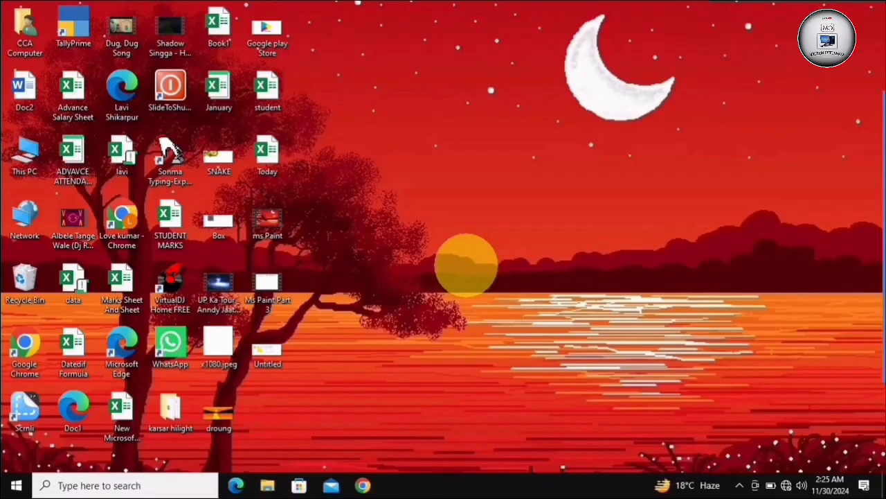
pyautogui.moveTo(861, 228)
pyautogui.click(863, 173)
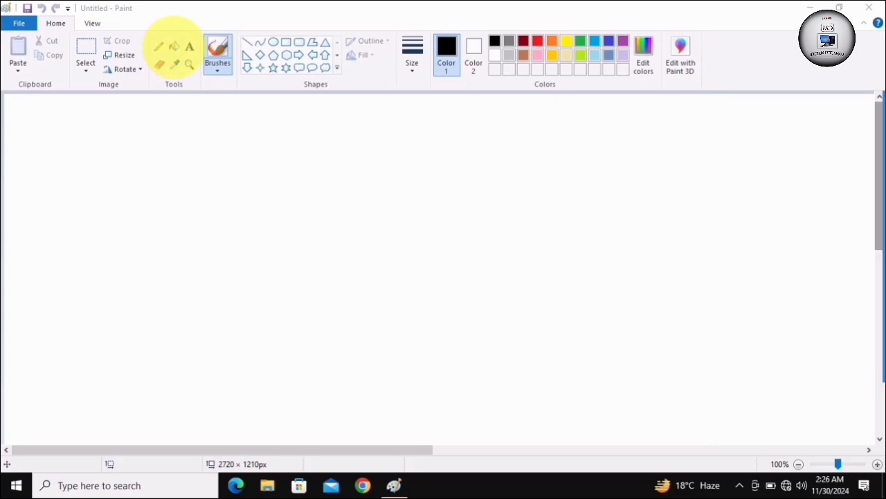
# Draw a long, wavy black outline across the middle of the canvas with the Pencil at its thinnest width
pyautogui.click(161, 49)
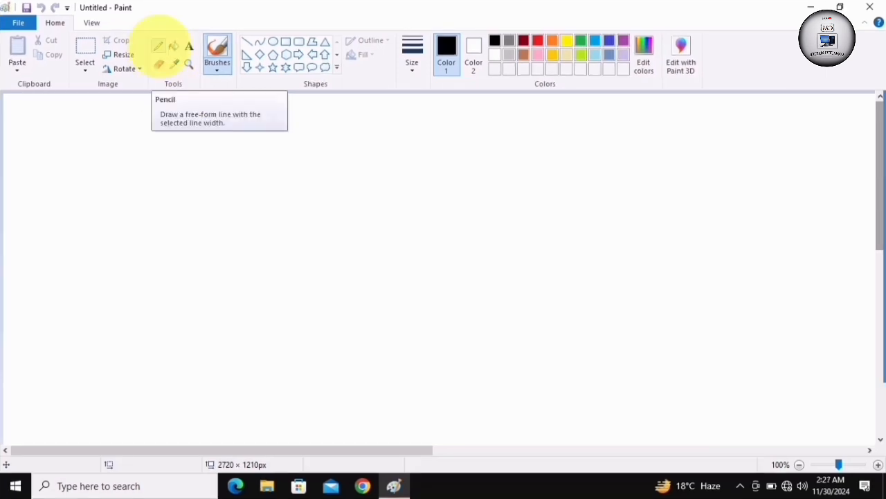
pyautogui.click(157, 46)
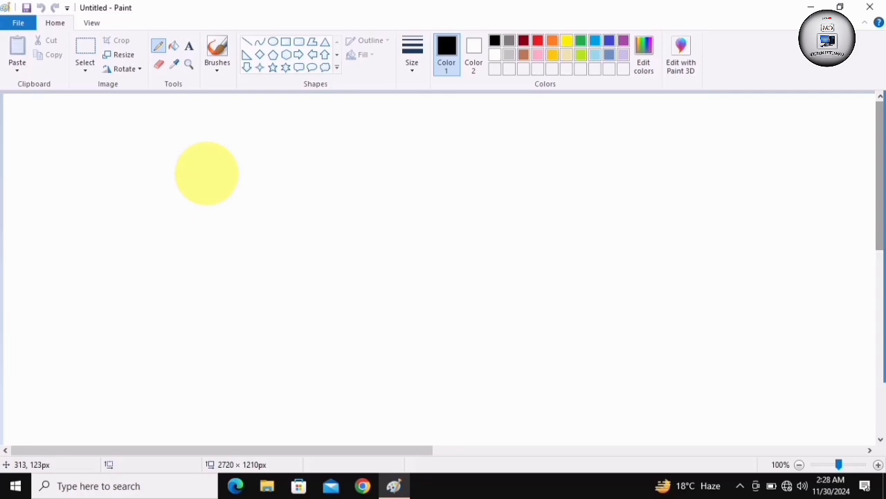
pyautogui.click(865, 173)
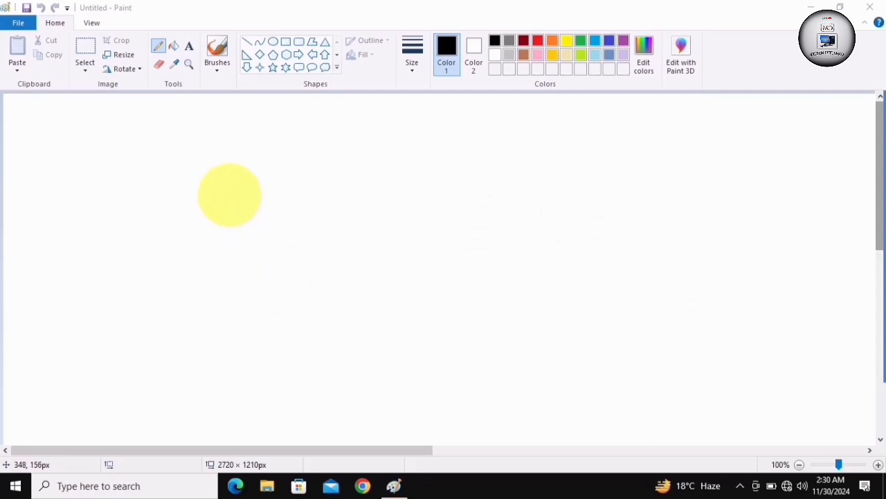
pyautogui.click(230, 195)
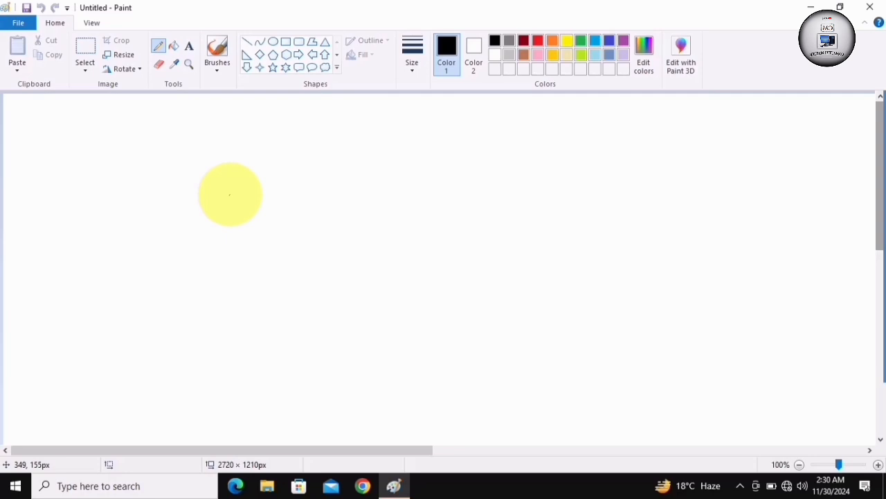
pyautogui.moveTo(229, 195)
pyautogui.mouseDown()
pyautogui.moveTo(369, 200)
pyautogui.moveTo(455, 176)
pyautogui.moveTo(477, 207)
pyautogui.moveTo(510, 204)
pyautogui.moveTo(542, 181)
pyautogui.moveTo(574, 207)
pyautogui.moveTo(605, 182)
pyautogui.moveTo(616, 209)
pyautogui.moveTo(633, 211)
pyautogui.moveTo(658, 179)
pyautogui.moveTo(667, 209)
pyautogui.moveTo(698, 183)
pyautogui.moveTo(707, 214)
pyautogui.moveTo(737, 190)
pyautogui.moveTo(748, 218)
pyautogui.moveTo(775, 187)
pyautogui.moveTo(785, 216)
pyautogui.moveTo(804, 190)
pyautogui.moveTo(815, 219)
pyautogui.moveTo(840, 197)
pyautogui.moveTo(844, 229)
pyautogui.moveTo(815, 249)
pyautogui.moveTo(768, 238)
pyautogui.moveTo(735, 272)
pyautogui.moveTo(693, 249)
pyautogui.moveTo(659, 249)
pyautogui.moveTo(631, 283)
pyautogui.moveTo(604, 230)
pyautogui.moveTo(559, 271)
pyautogui.moveTo(546, 240)
pyautogui.moveTo(515, 264)
pyautogui.moveTo(492, 236)
pyautogui.moveTo(457, 251)
pyautogui.moveTo(436, 221)
pyautogui.moveTo(378, 251)
pyautogui.moveTo(354, 237)
pyautogui.moveTo(276, 234)
pyautogui.moveTo(234, 205)
pyautogui.mouseUp()
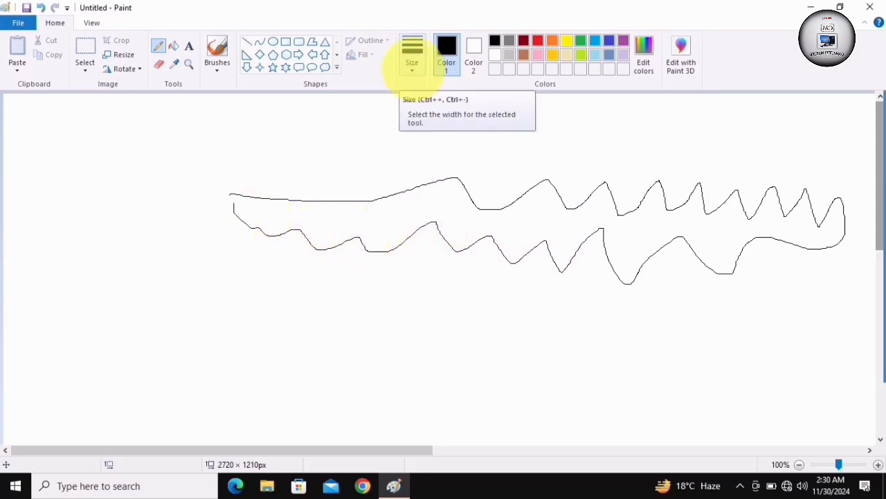
# Draw a black zigzag line below the thin outline with the Pencil at the third line width
pyautogui.click(413, 69)
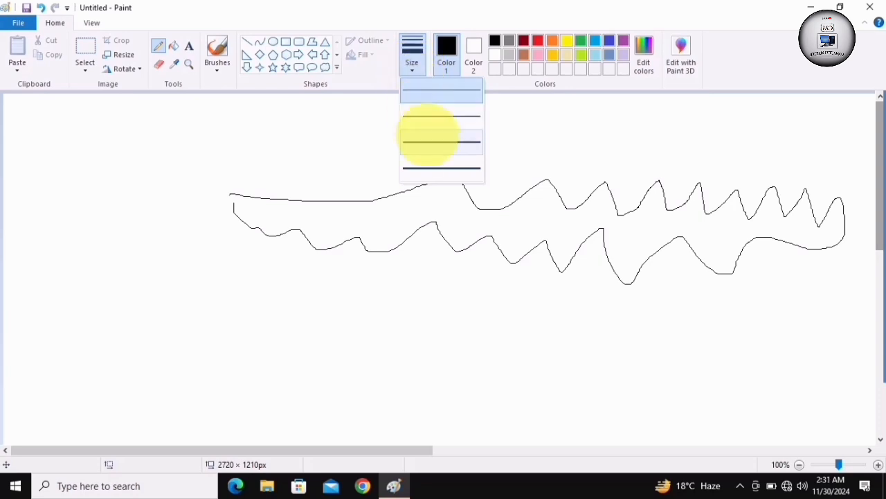
pyautogui.click(431, 142)
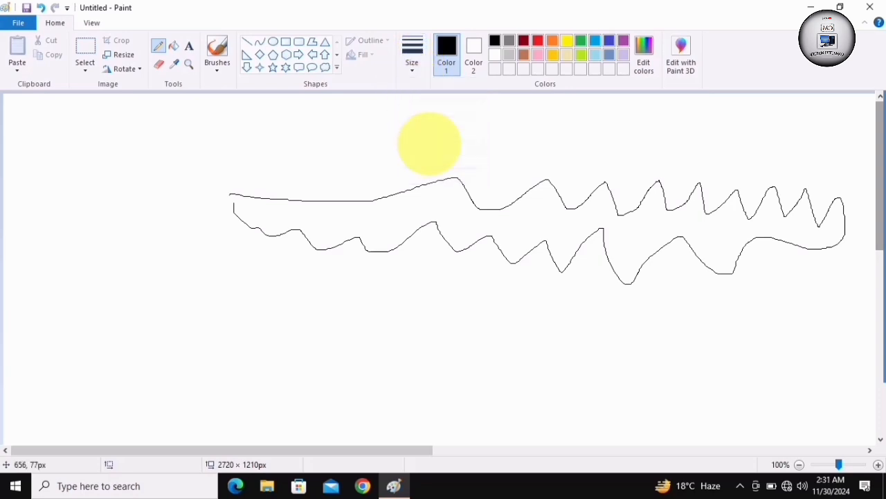
pyautogui.moveTo(260, 309)
pyautogui.mouseDown()
pyautogui.moveTo(351, 307)
pyautogui.moveTo(502, 315)
pyautogui.moveTo(583, 330)
pyautogui.moveTo(705, 320)
pyautogui.moveTo(722, 345)
pyautogui.moveTo(798, 337)
pyautogui.mouseUp()
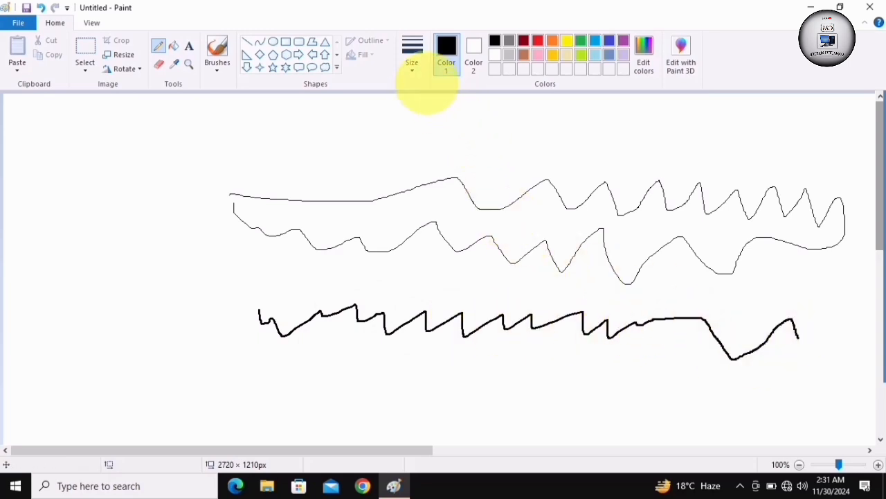
# Draw a gently wavy black line below the zigzag with the Pencil at the thickest line width
pyautogui.click(412, 66)
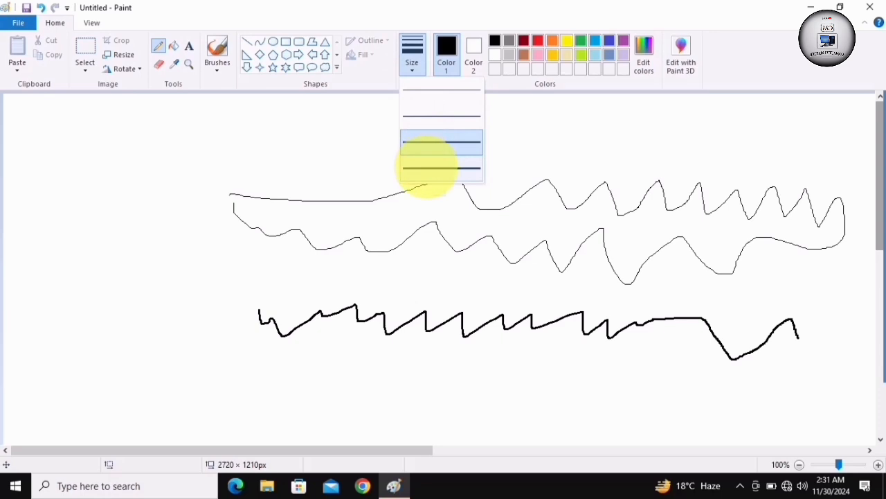
pyautogui.click(425, 161)
pyautogui.moveTo(279, 400)
pyautogui.mouseDown()
pyautogui.moveTo(376, 382)
pyautogui.moveTo(518, 374)
pyautogui.moveTo(679, 386)
pyautogui.moveTo(822, 373)
pyautogui.mouseUp()
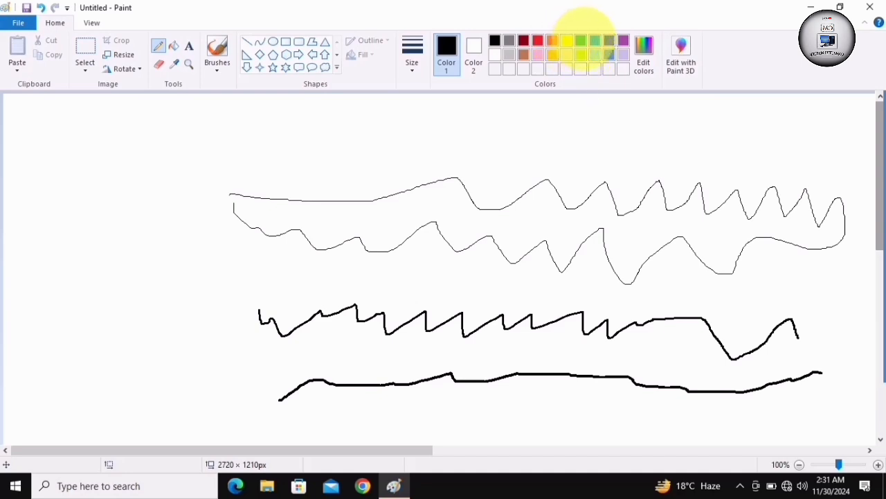
# Draw a green jagged line above the thin black outline and surround it with a red freehand loop
pyautogui.click(580, 40)
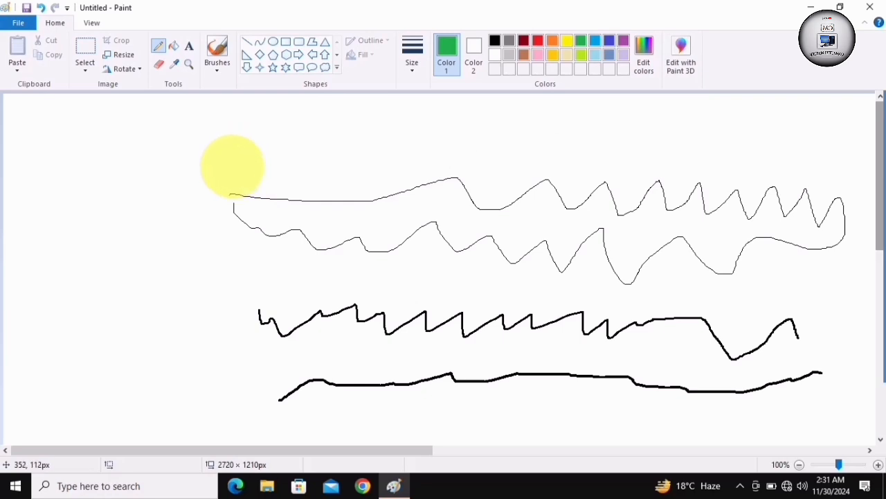
pyautogui.moveTo(230, 160)
pyautogui.mouseDown()
pyautogui.moveTo(319, 157)
pyautogui.moveTo(537, 126)
pyautogui.moveTo(590, 141)
pyautogui.moveTo(667, 130)
pyautogui.moveTo(774, 133)
pyautogui.mouseUp()
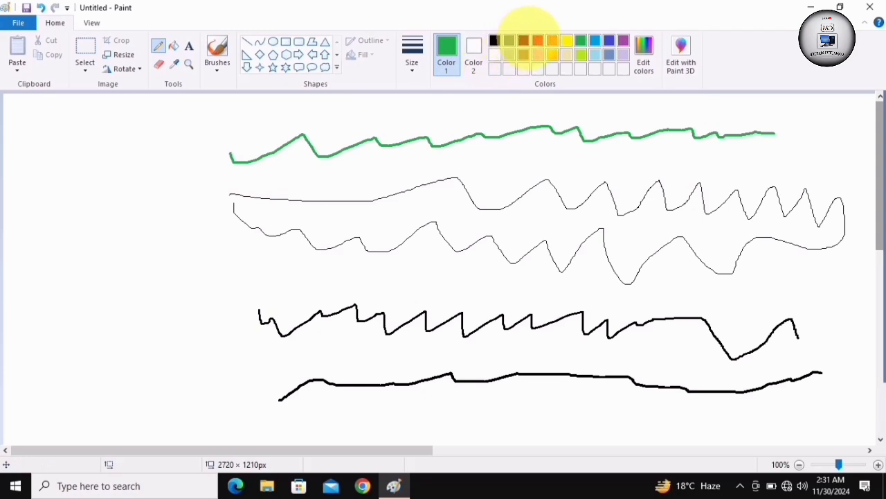
pyautogui.click(537, 40)
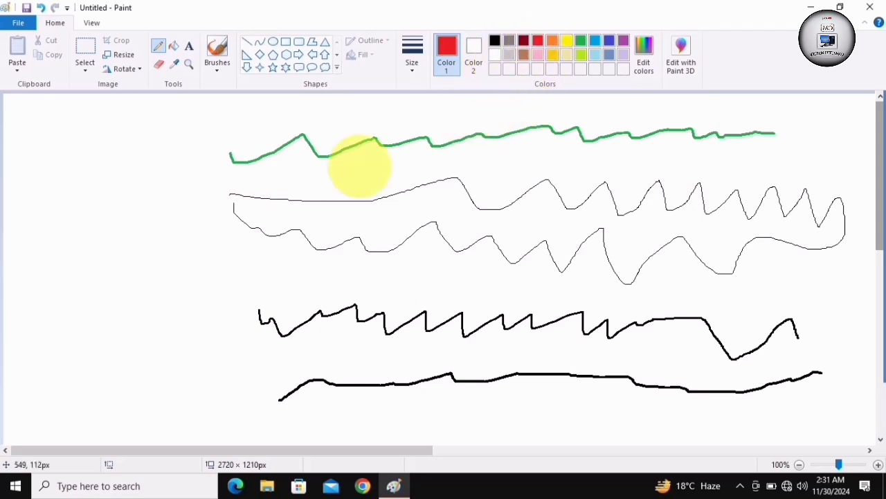
pyautogui.moveTo(197, 127)
pyautogui.mouseDown()
pyautogui.moveTo(283, 129)
pyautogui.moveTo(421, 108)
pyautogui.moveTo(616, 101)
pyautogui.moveTo(807, 119)
pyautogui.moveTo(762, 162)
pyautogui.moveTo(436, 154)
pyautogui.moveTo(293, 174)
pyautogui.moveTo(198, 148)
pyautogui.moveTo(200, 126)
pyautogui.mouseUp()
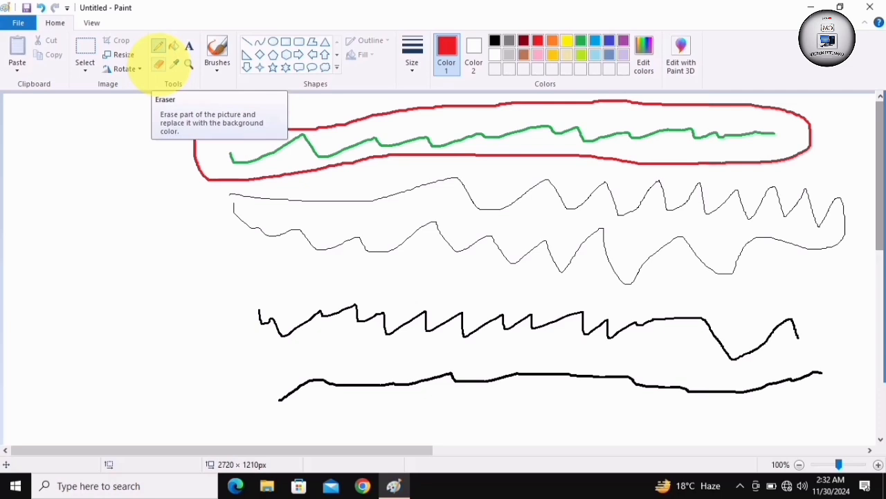
# Erase the lower-left stretch of the red loop with the Eraser
pyautogui.click(159, 64)
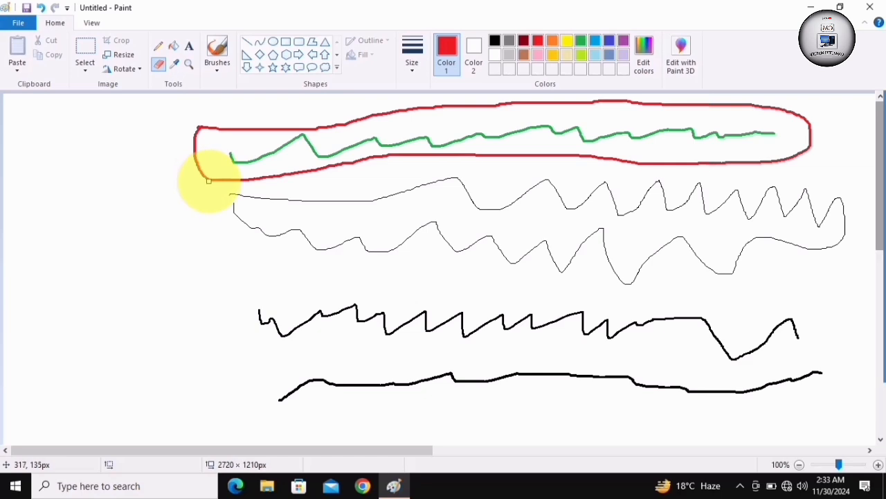
pyautogui.moveTo(208, 180)
pyautogui.mouseDown()
pyautogui.moveTo(344, 162)
pyautogui.moveTo(328, 164)
pyautogui.mouseUp()
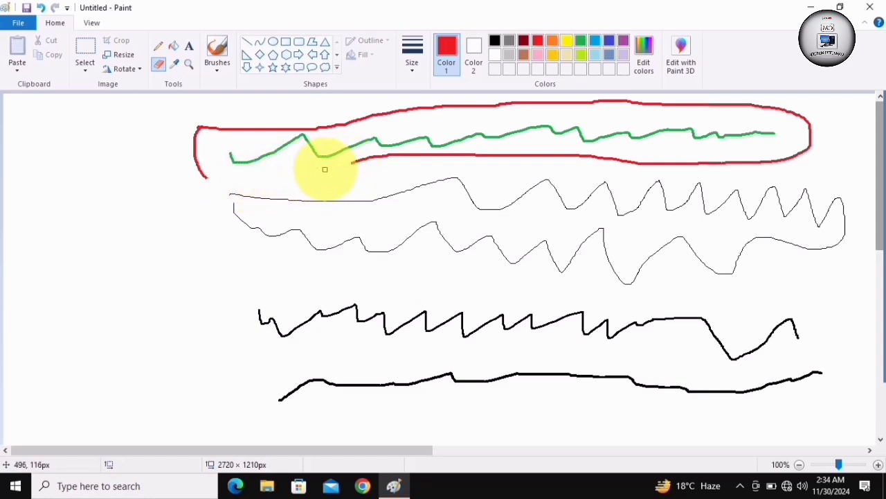
# Erase the left ends of the thin black outline and the black zigzag line with the Eraser
pyautogui.moveTo(319, 199)
pyautogui.mouseDown()
pyautogui.moveTo(231, 194)
pyautogui.moveTo(291, 201)
pyautogui.moveTo(241, 202)
pyautogui.moveTo(247, 194)
pyautogui.moveTo(254, 200)
pyautogui.moveTo(267, 320)
pyautogui.moveTo(312, 308)
pyautogui.moveTo(218, 286)
pyautogui.mouseUp()
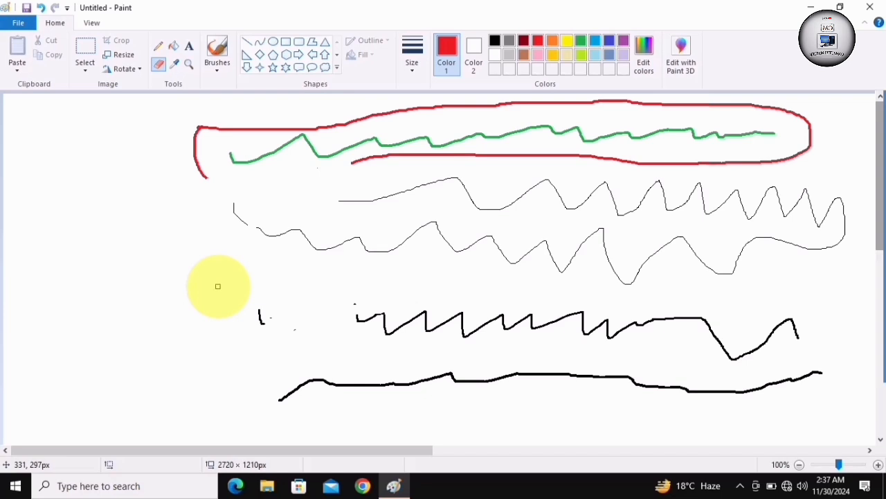
# Enlarge the Eraser by three increments and shrink it by three, repeating the cycle twice
pyautogui.hotkey('ctrl', '+')
pyautogui.hotkey('ctrl', '+')
pyautogui.hotkey('ctrl', '+')
pyautogui.hotkey('ctrl', '+')
pyautogui.hotkey('ctrl', '+')
pyautogui.hotkey('ctrl', '+')
pyautogui.hotkey('ctrl', '+')
pyautogui.hotkey('ctrl', '+')
pyautogui.hotkey('ctrl', '+')
pyautogui.hotkey('ctrl', '+')
pyautogui.hotkey('ctrl', '+')
pyautogui.hotkey('ctrl', '+')
pyautogui.hotkey('ctrl', '+')
pyautogui.hotkey('ctrl', '+')
pyautogui.hotkey('ctrl', '+')
pyautogui.hotkey('ctrl', '+')
pyautogui.hotkey('ctrl', '+')
pyautogui.hotkey('ctrl', '+')
pyautogui.hotkey('ctrl', '+')
pyautogui.hotkey('ctrl', '+')
pyautogui.hotkey('ctrl', '-')
pyautogui.hotkey('ctrl', '-')
pyautogui.hotkey('ctrl', '-')
pyautogui.hotkey('ctrl', '-')
pyautogui.hotkey('ctrl', '-')
pyautogui.hotkey('ctrl', '-')
pyautogui.hotkey('ctrl', '-')
pyautogui.hotkey('ctrl', '-')
pyautogui.hotkey('ctrl', '-')
pyautogui.hotkey('ctrl', '-')
pyautogui.hotkey('ctrl', '+')
pyautogui.hotkey('ctrl', '+')
pyautogui.hotkey('ctrl', '+')
pyautogui.hotkey('ctrl', '+')
pyautogui.hotkey('ctrl', '+')
pyautogui.hotkey('ctrl', '+')
pyautogui.hotkey('ctrl', '+')
pyautogui.hotkey('ctrl', '+')
pyautogui.hotkey('ctrl', '-')
pyautogui.hotkey('ctrl', '-')
pyautogui.hotkey('ctrl', '-')
pyautogui.hotkey('ctrl', '-')
pyautogui.hotkey('ctrl', '-')
pyautogui.hotkey('ctrl', '-')
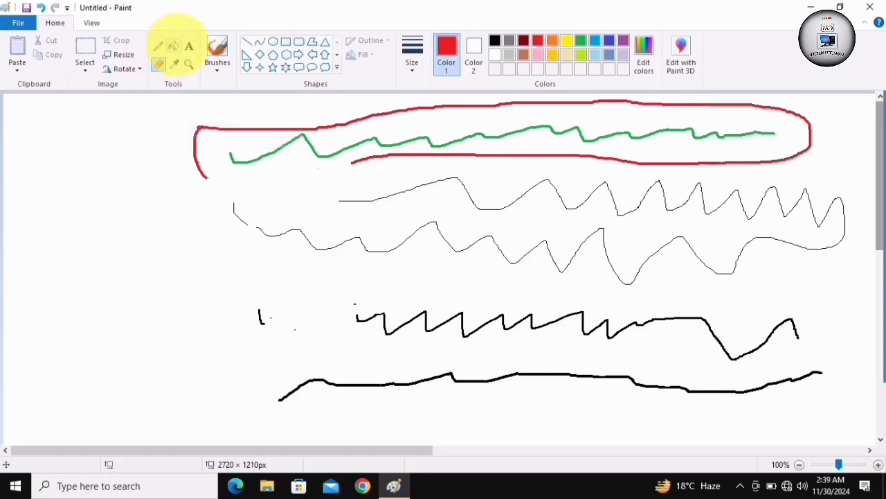
# Draw an oval about 143 × 155 px in the blank area beside the thin outline and make its outline black
pyautogui.click(173, 45)
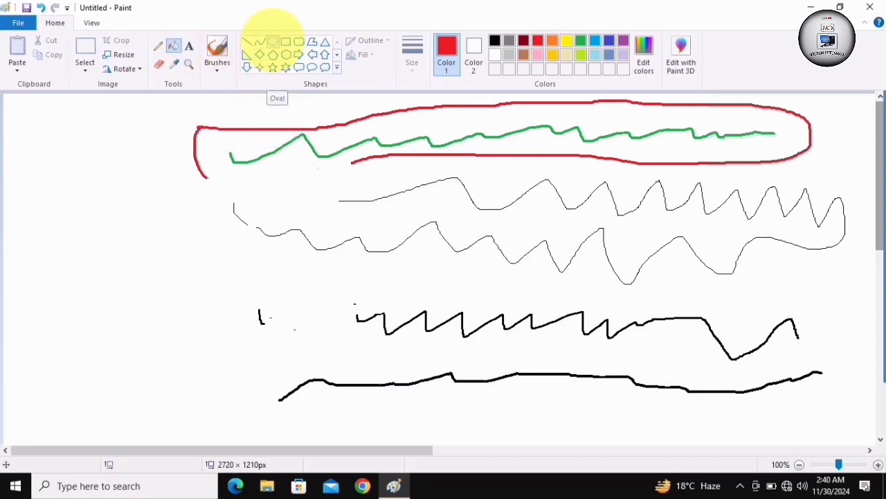
pyautogui.click(273, 41)
pyautogui.moveTo(73, 182); pyautogui.dragTo(166, 288)
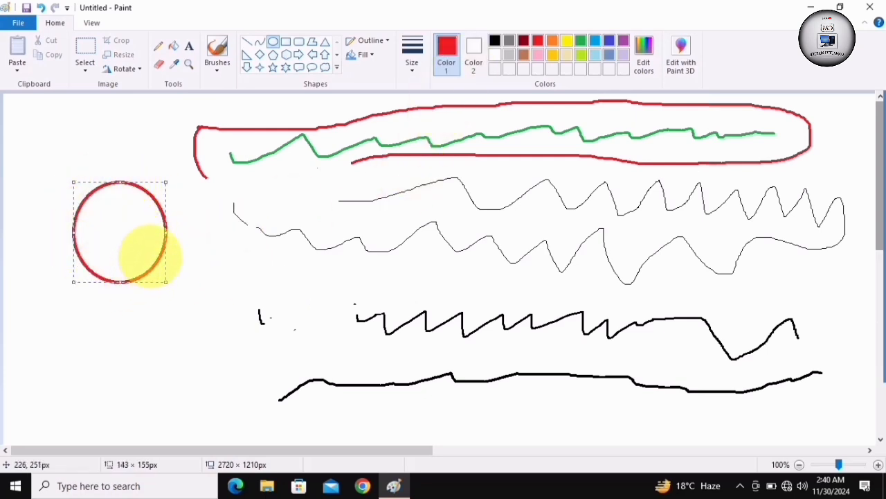
pyautogui.click(495, 40)
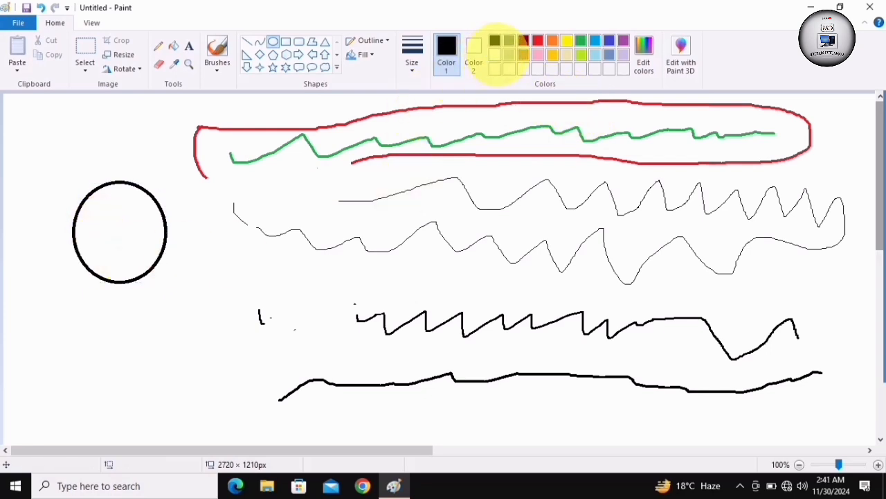
# Fill the inside of the black oval with yellow using the Fill with color tool
pyautogui.click(567, 40)
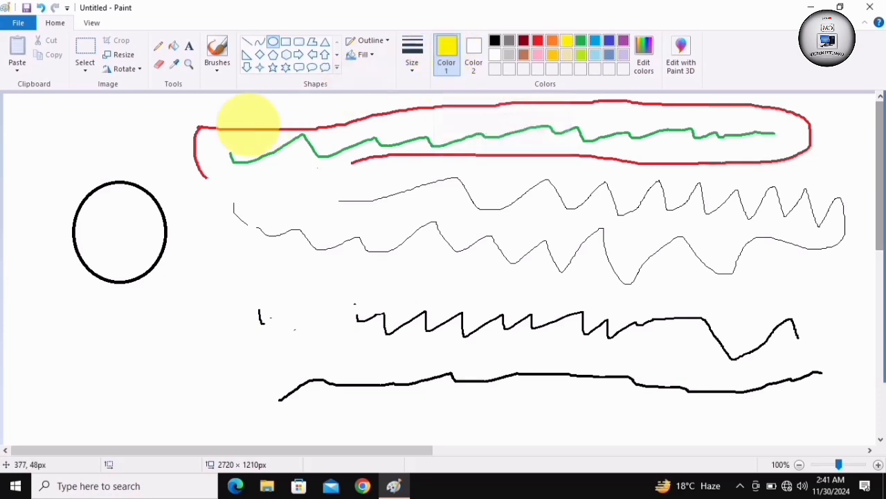
pyautogui.click(173, 45)
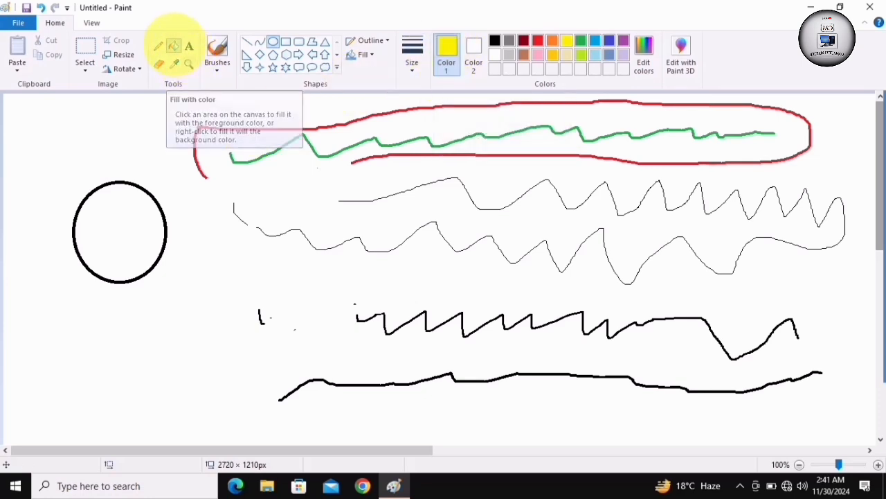
pyautogui.moveTo(148, 135); pyautogui.dragTo(159, 140)
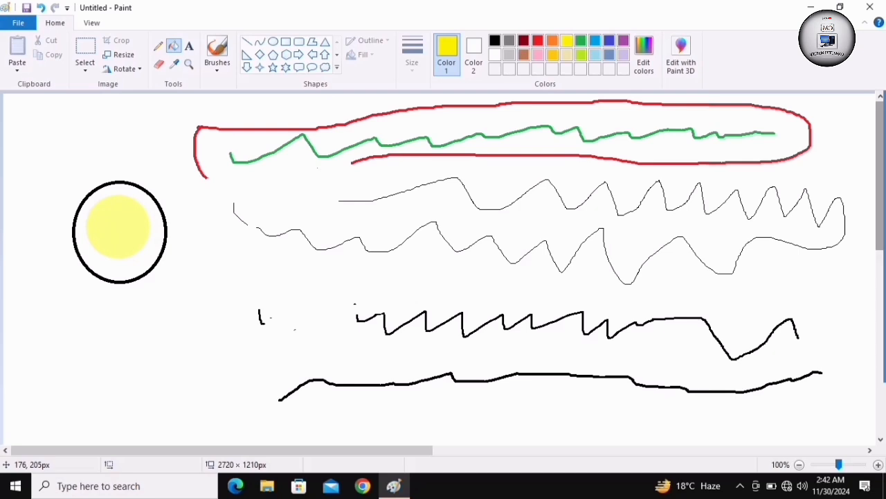
pyautogui.click(118, 225)
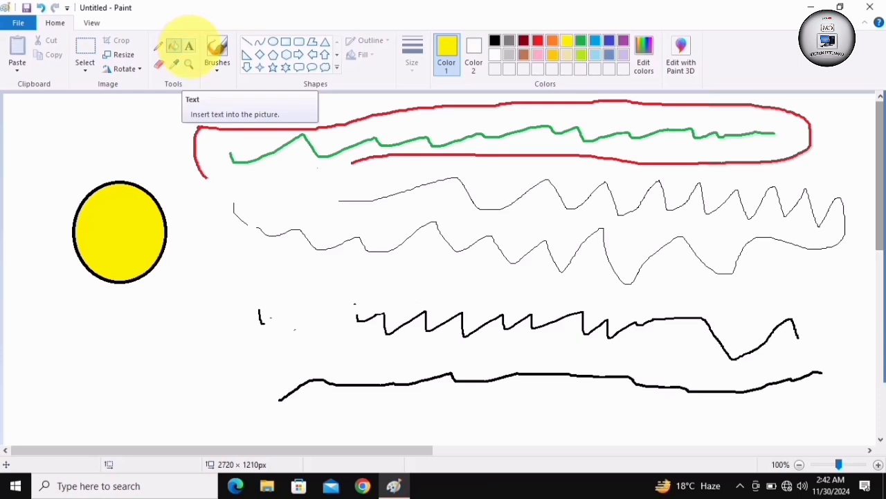
# Insert a text box just below the yellow oval, aligned with its edge, and enter "Computer Master" in yellow
pyautogui.click(188, 46)
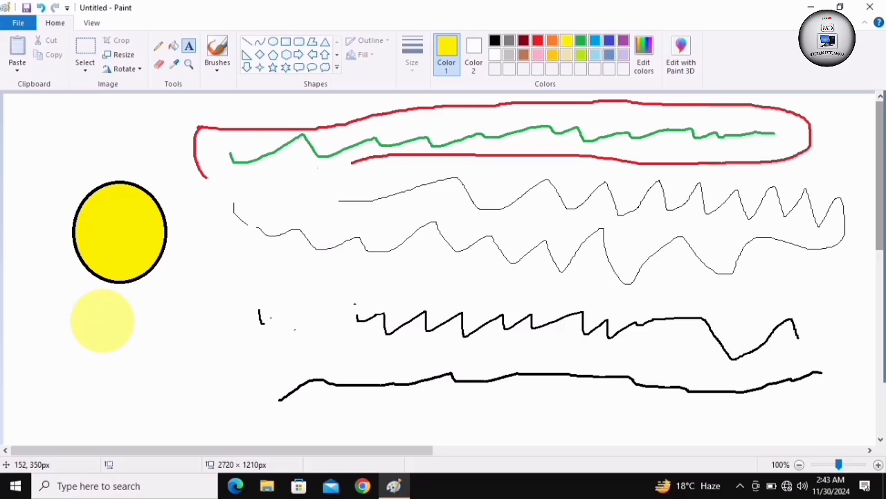
pyautogui.click(99, 321)
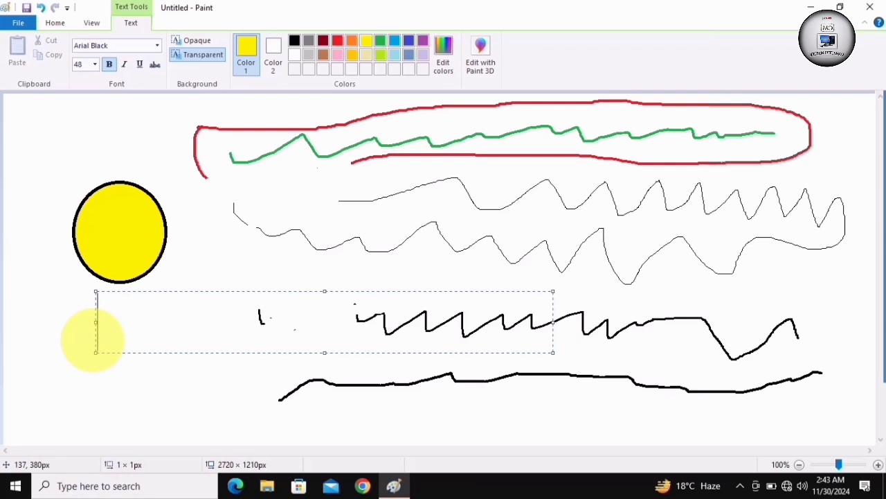
pyautogui.moveTo(94, 340); pyautogui.dragTo(70, 342)
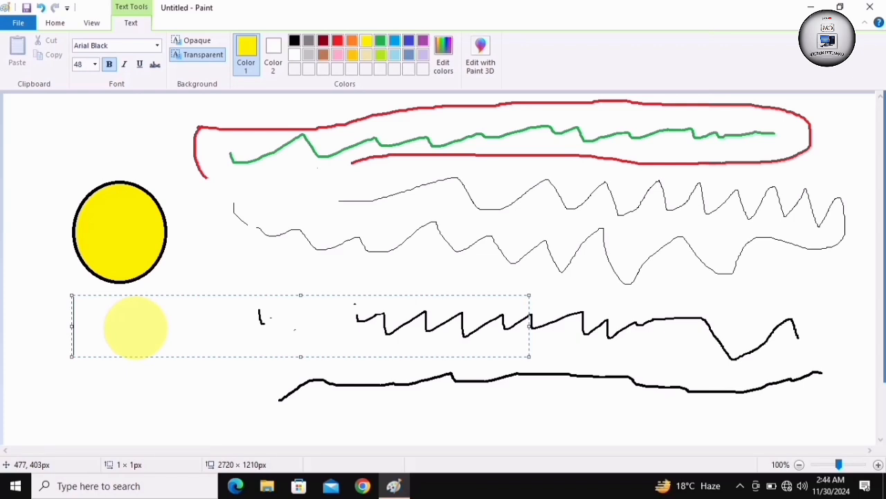
pyautogui.write('Com')
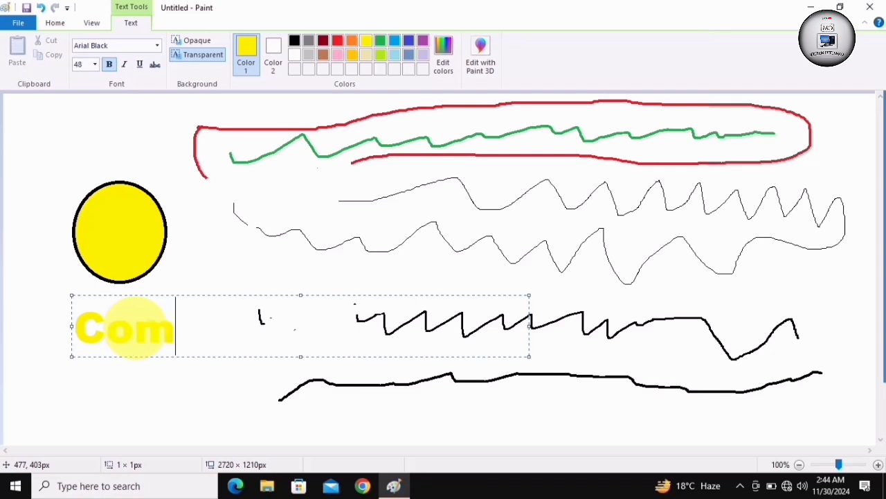
pyautogui.write('put')
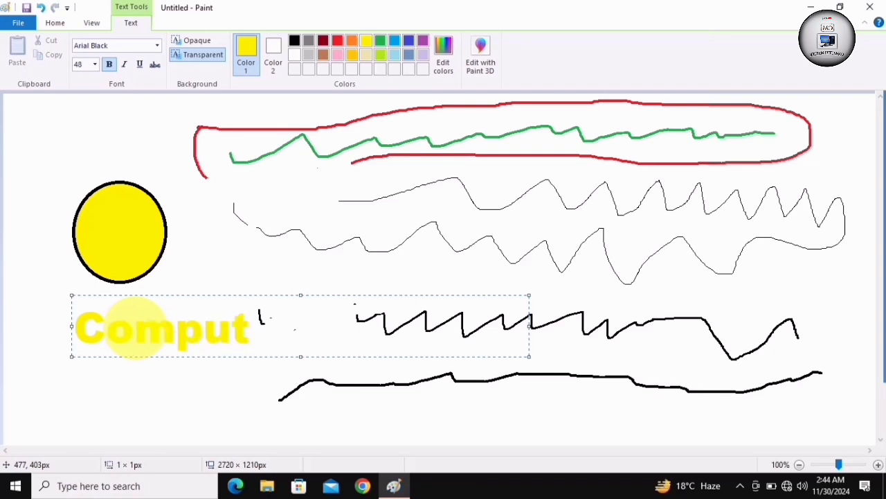
pyautogui.write('er')
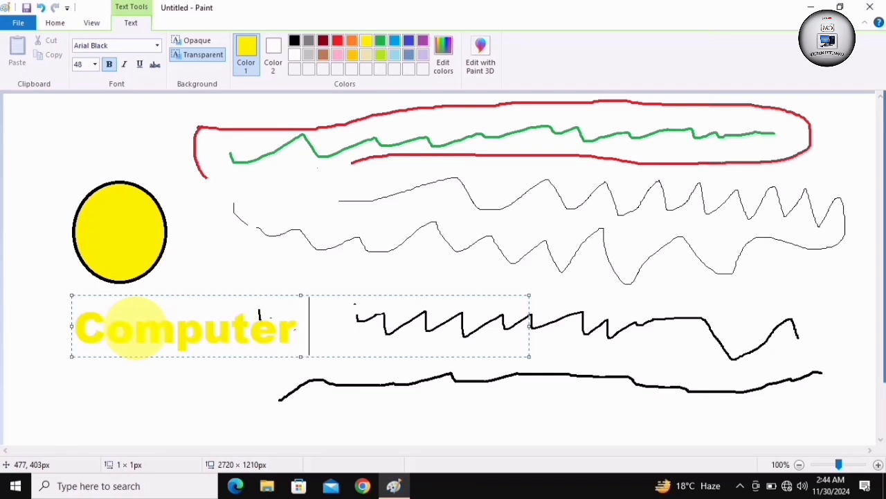
pyautogui.write(' Mas')
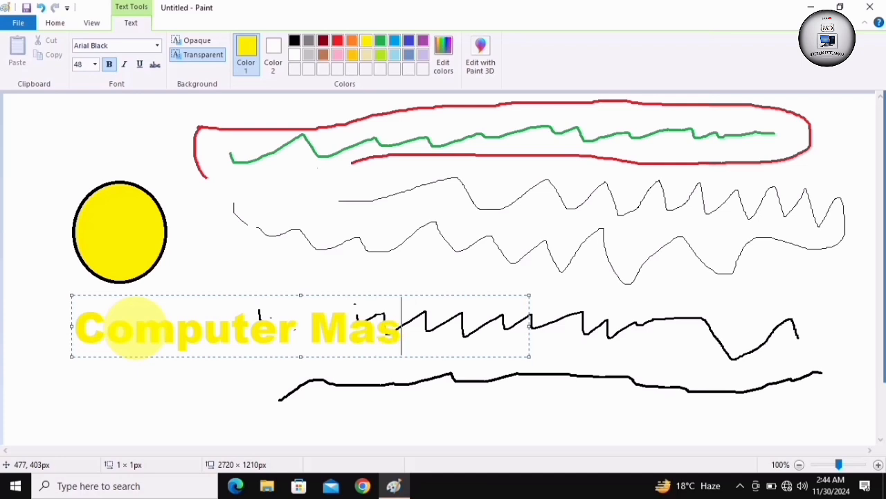
pyautogui.write('ter')
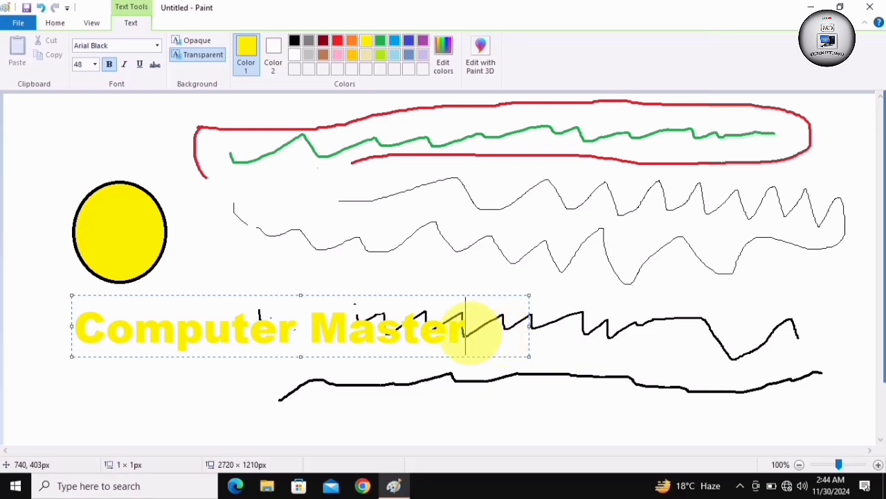
# Select all of the "Computer Master" text and try red, dark red, gray and lime before making it black
pyautogui.rightClick(467, 331)
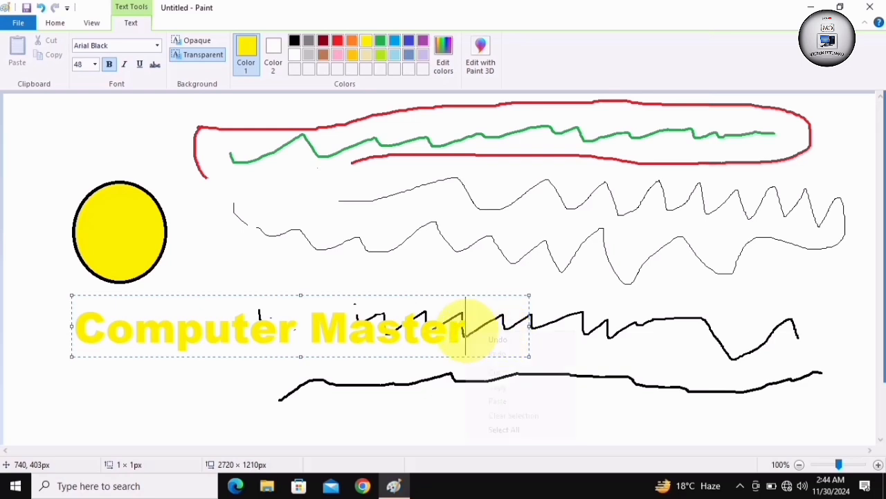
pyautogui.click(486, 303)
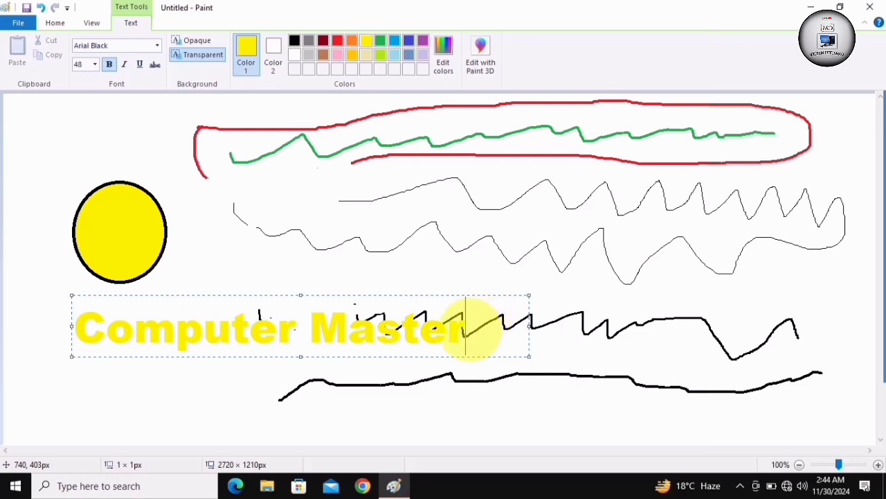
pyautogui.hotkey('ctrl', 'a')
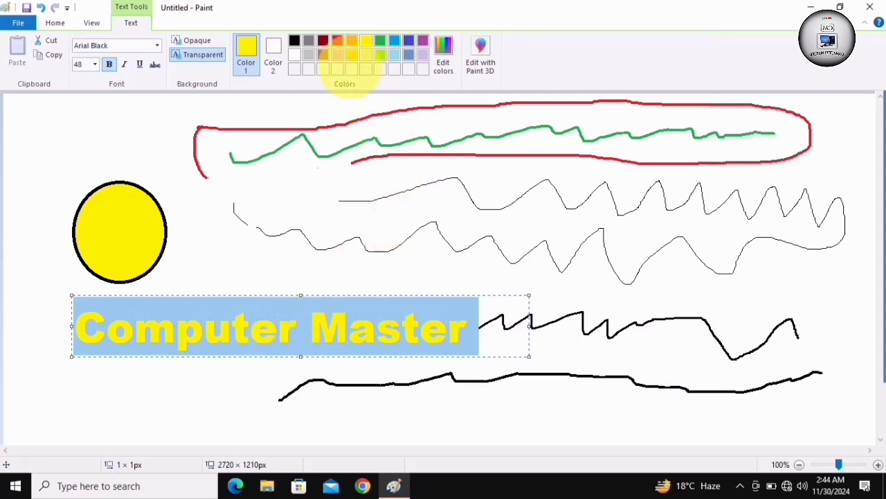
pyautogui.click(337, 40)
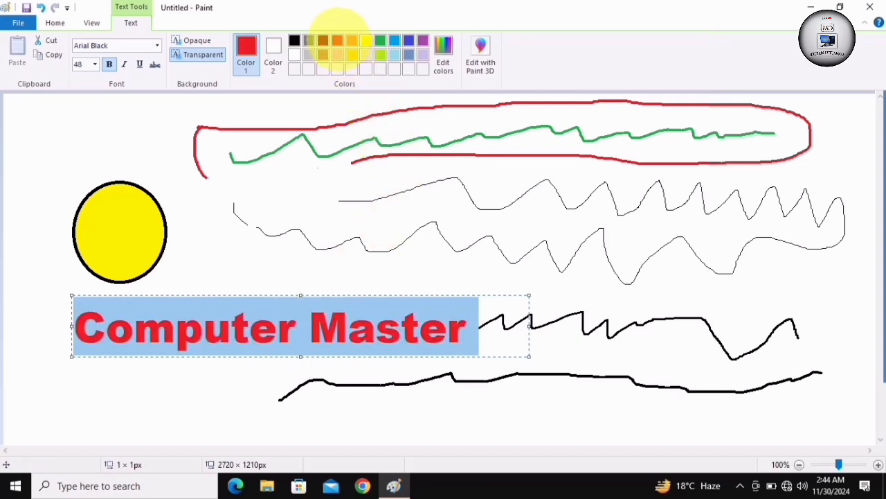
pyautogui.click(323, 40)
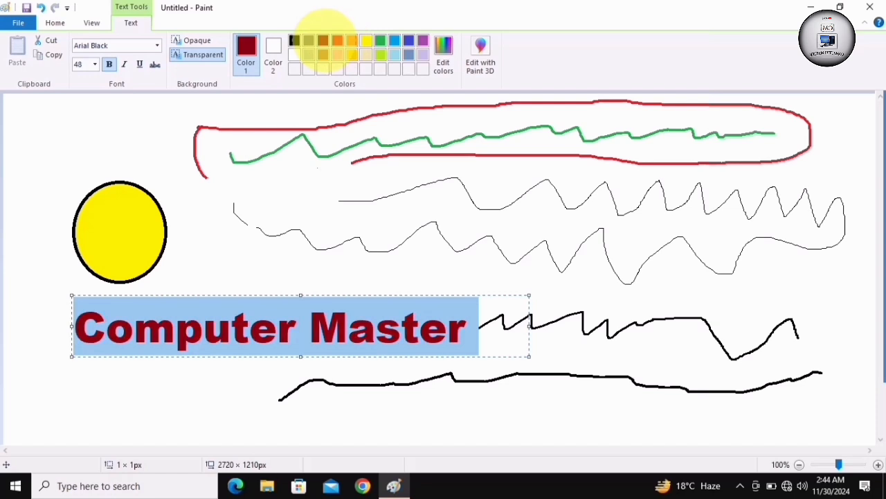
pyautogui.click(309, 40)
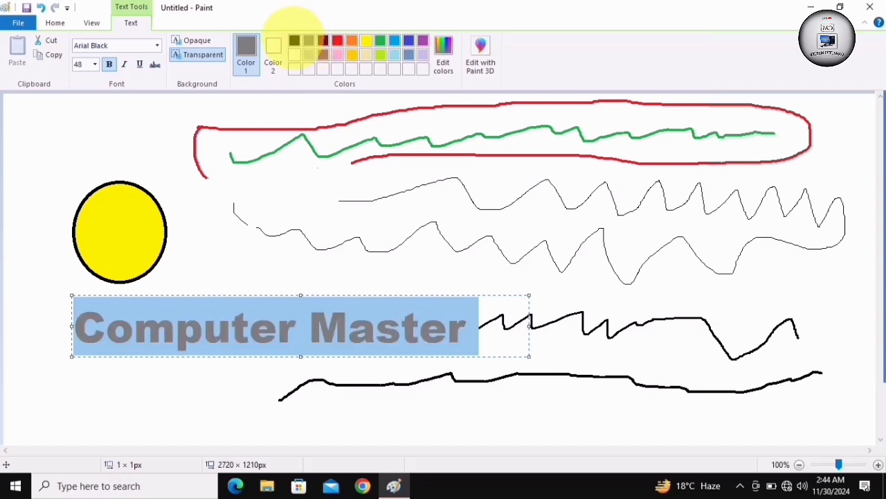
pyautogui.click(294, 40)
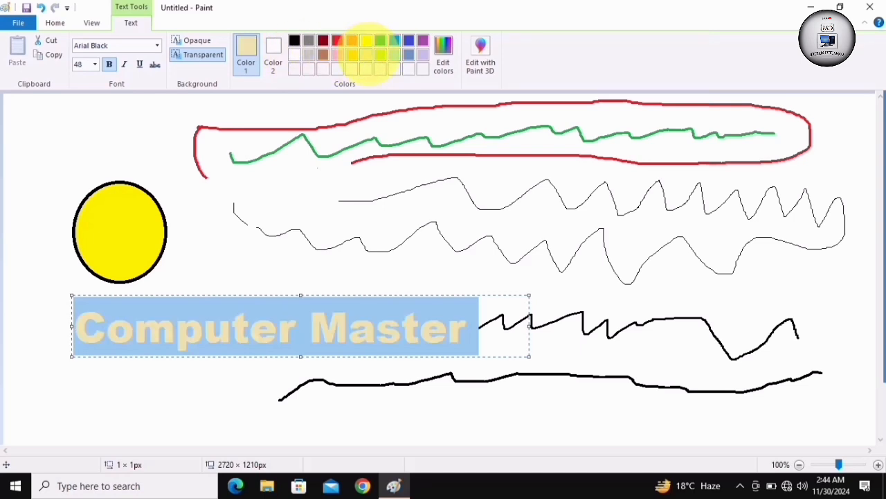
pyautogui.click(380, 55)
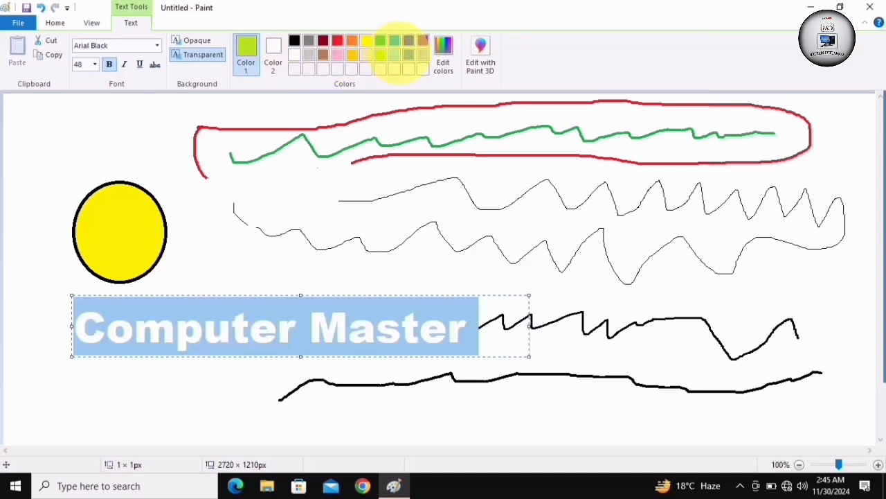
pyautogui.click(423, 40)
pyautogui.click(295, 41)
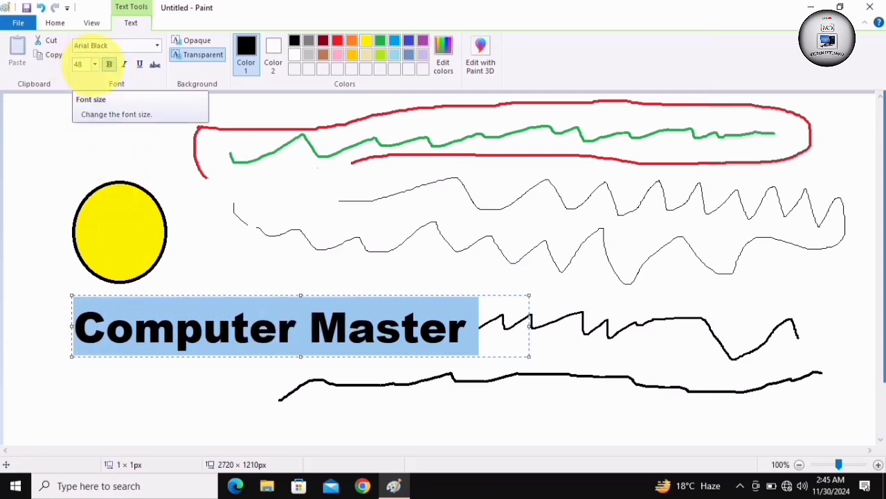
# Try font size 20 on the selected "Computer Master" text, then set it back to 48
pyautogui.click(90, 63)
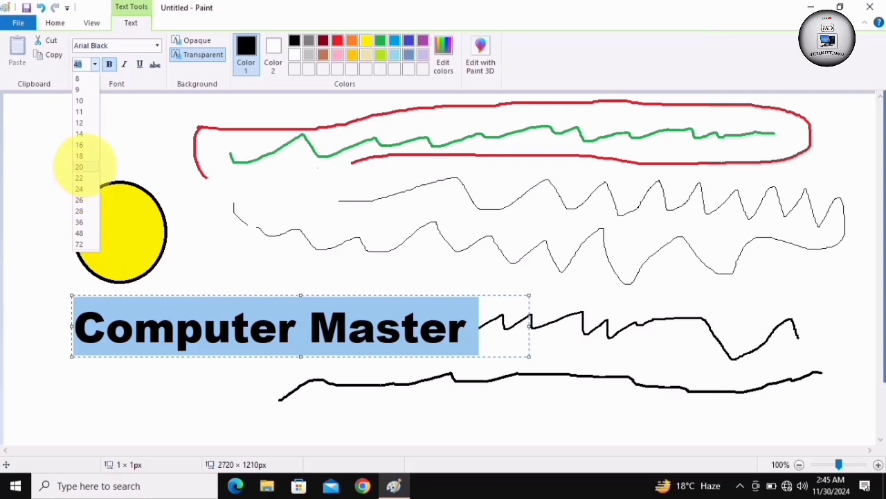
pyautogui.click(79, 166)
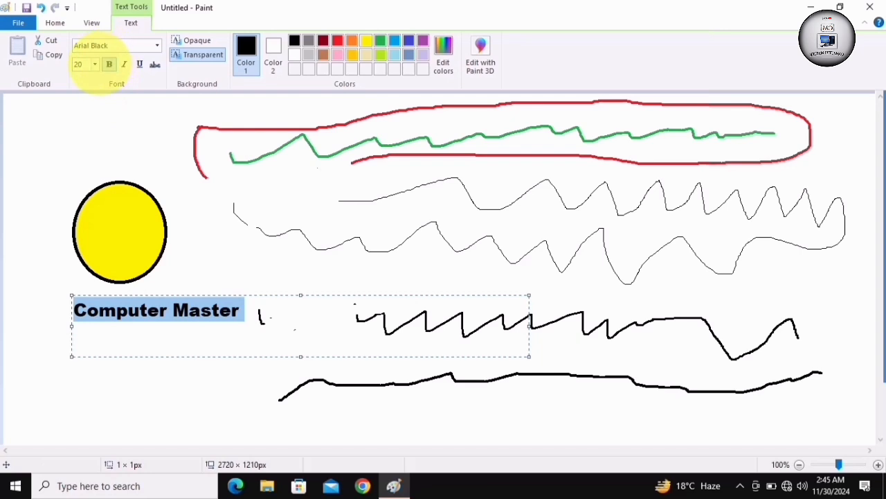
pyautogui.click(94, 64)
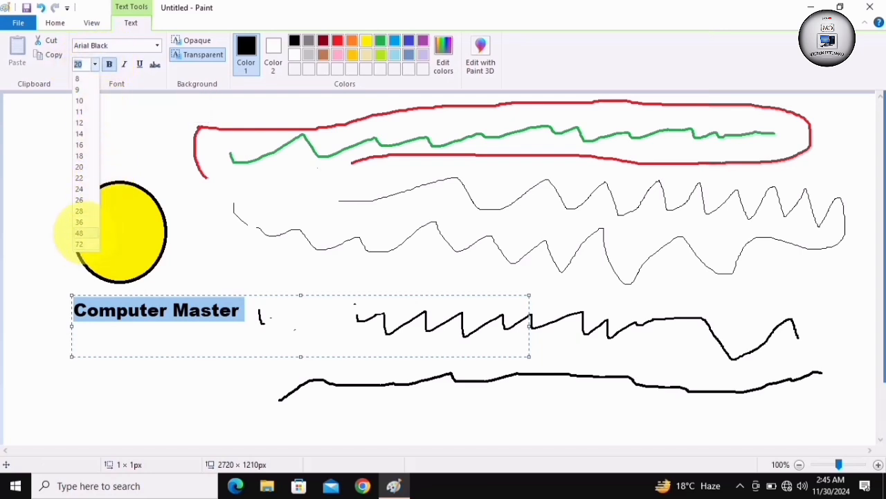
pyautogui.click(79, 233)
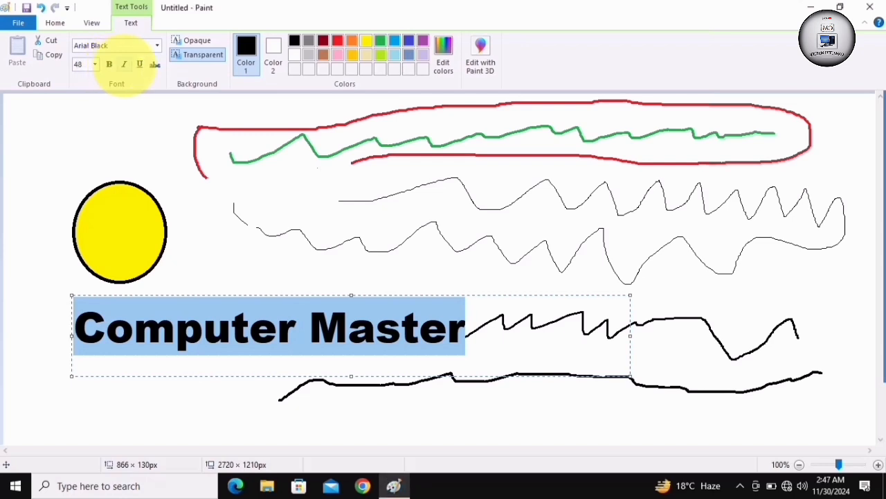
# Turn italic on and off again for the selected "Computer Master" text, and underline it
pyautogui.click(124, 64)
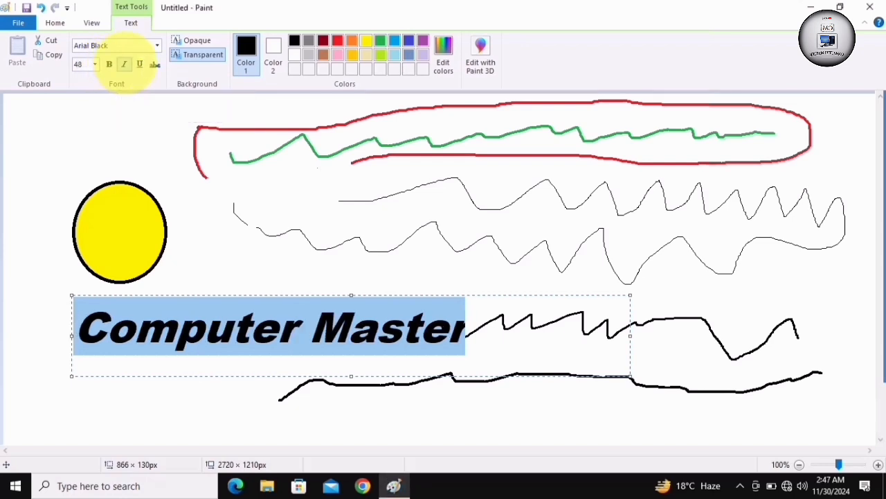
pyautogui.click(124, 65)
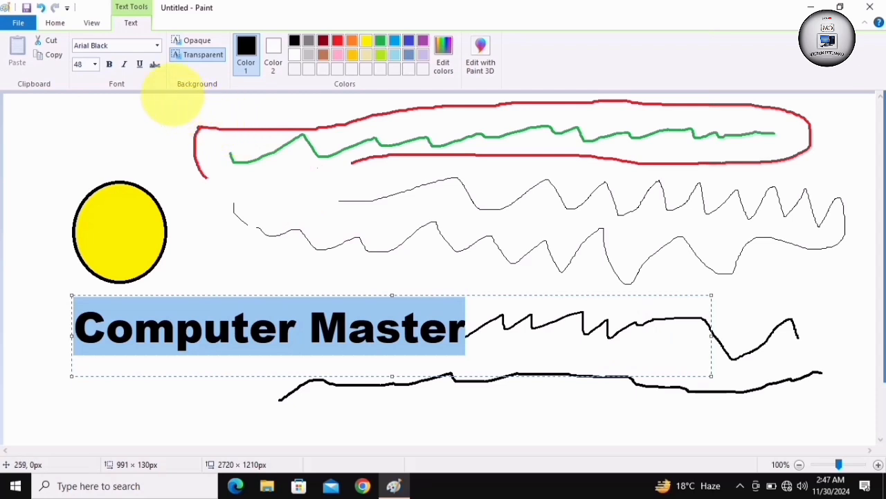
pyautogui.click(140, 64)
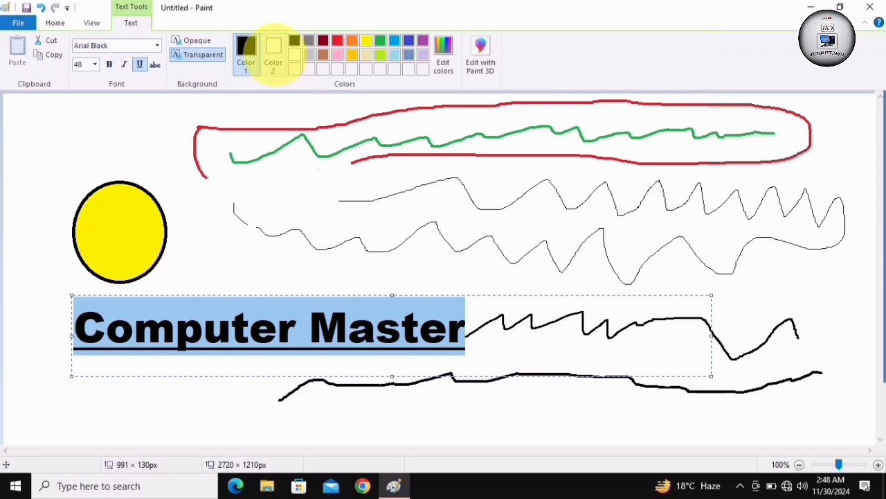
# Set Color 2 to green for the text box after trying yellow
pyautogui.click(273, 49)
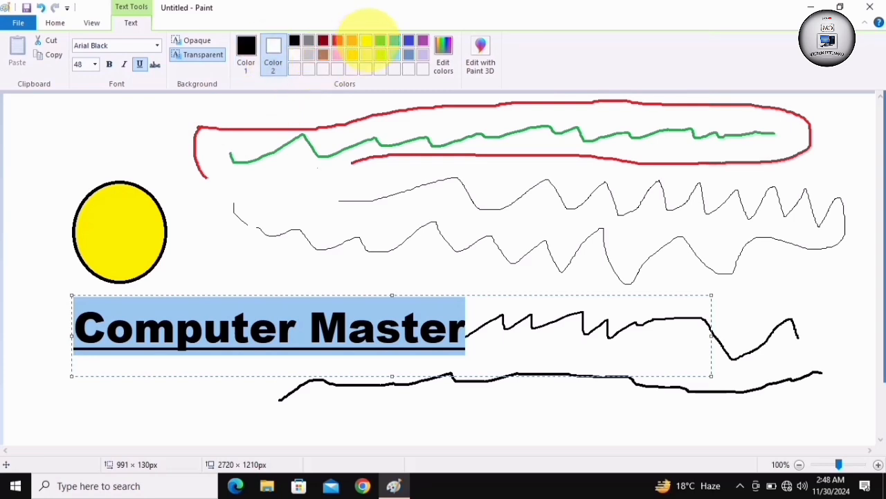
pyautogui.click(367, 40)
pyautogui.click(380, 40)
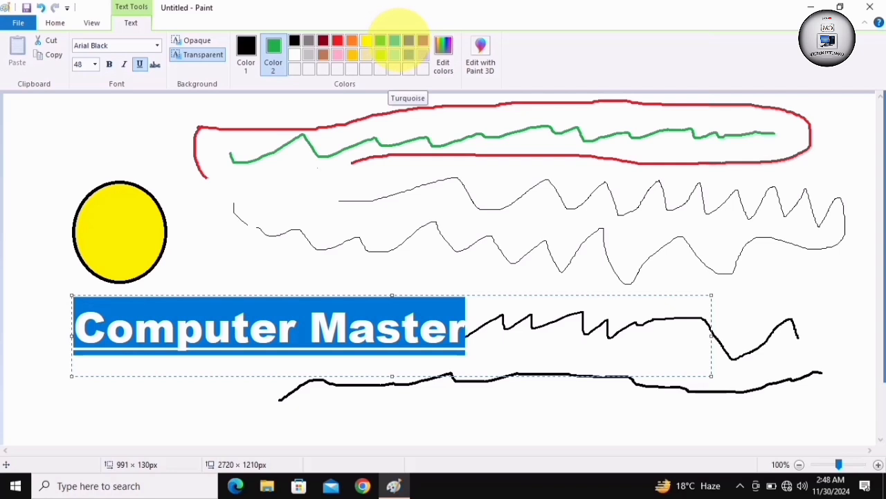
# Try indigo, turquoise and yellow as the text box's Color 2, and commit the lime "Comprter Master" text on an opaque indigo background
pyautogui.click(394, 40)
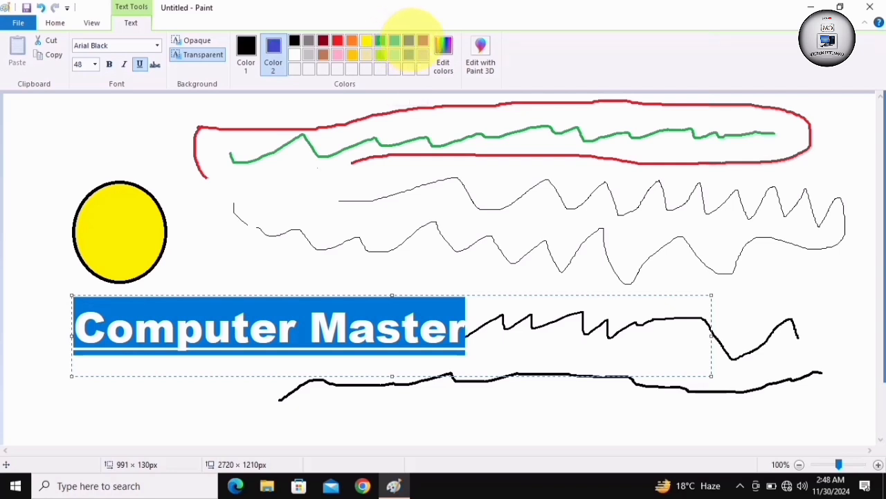
pyautogui.click(408, 41)
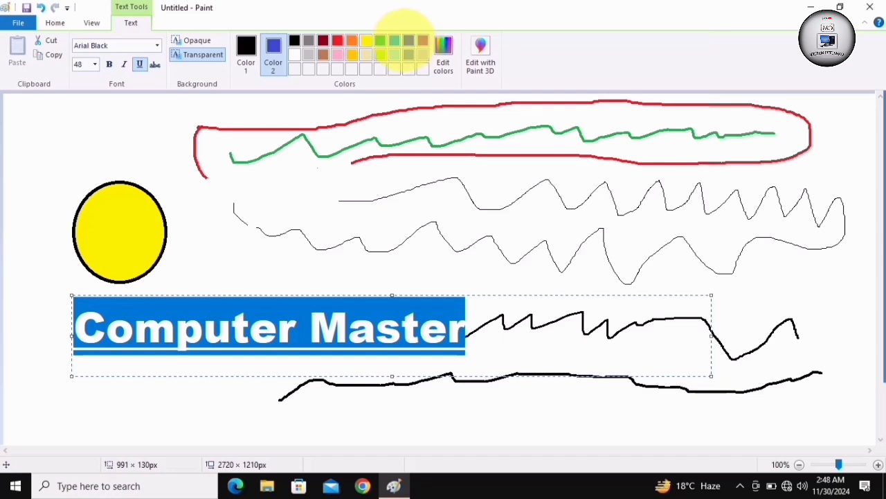
pyautogui.click(395, 40)
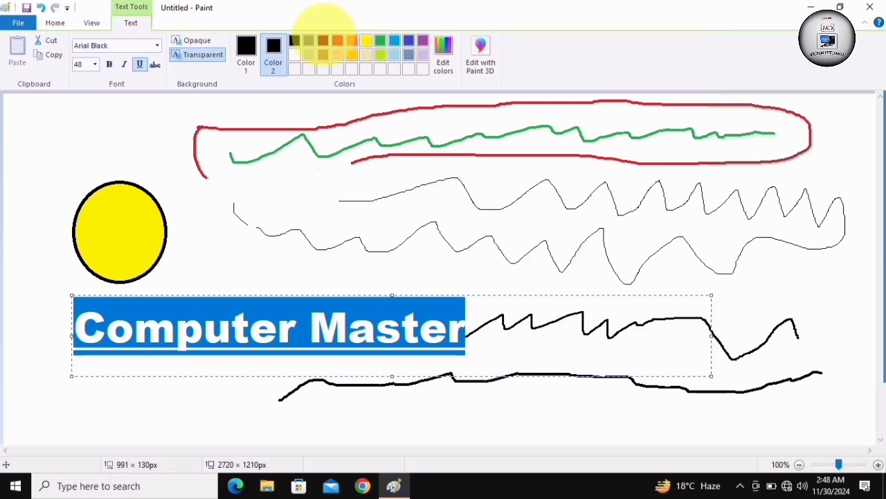
pyautogui.click(367, 40)
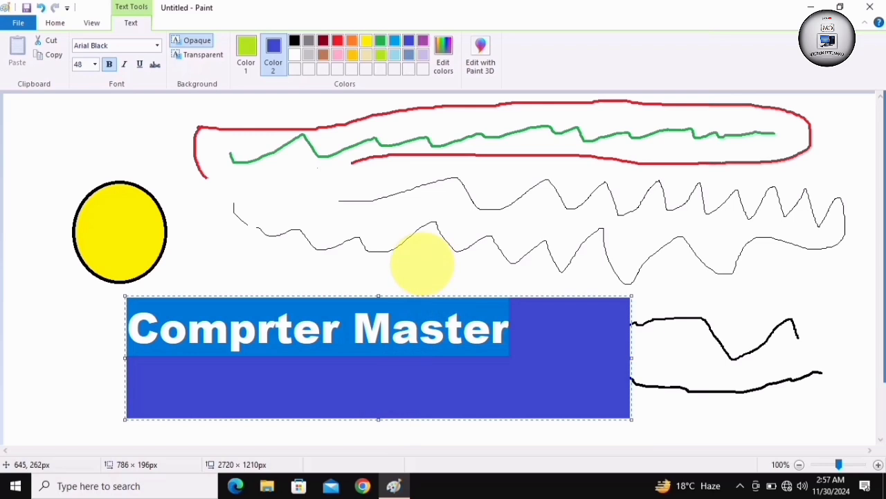
pyautogui.click(422, 263)
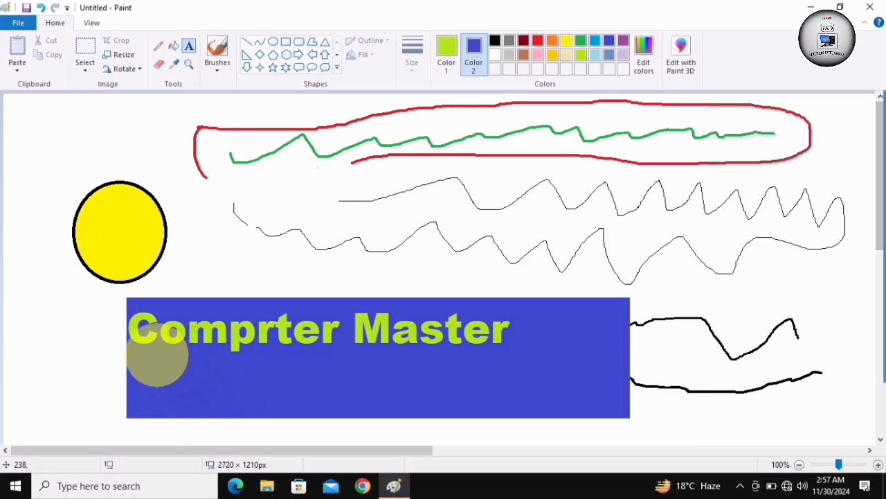
pyautogui.click(218, 206)
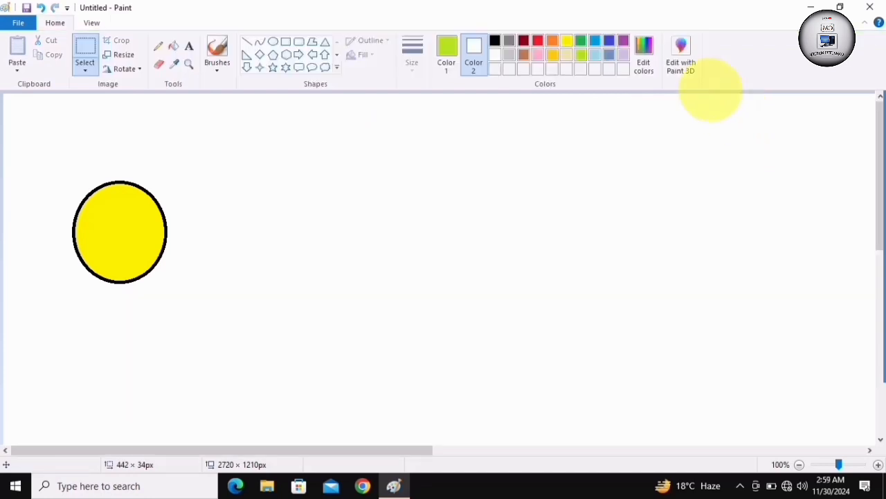
pyautogui.click(771, 485)
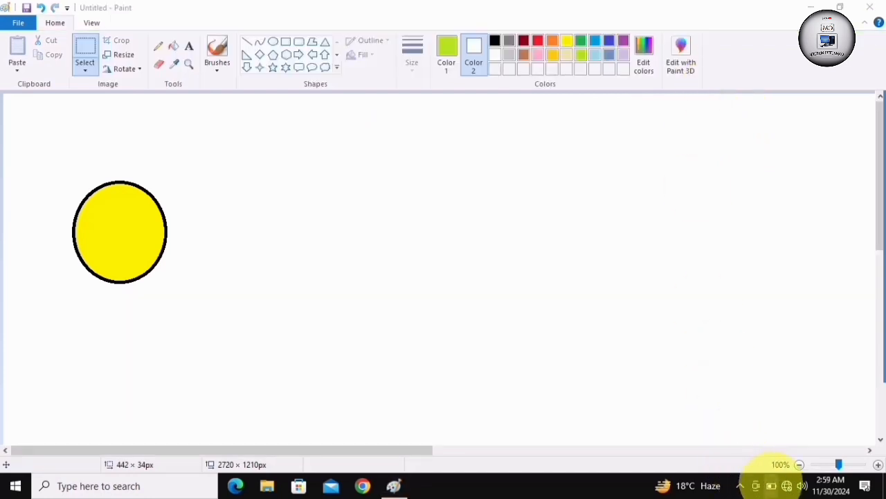
pyautogui.click(621, 193)
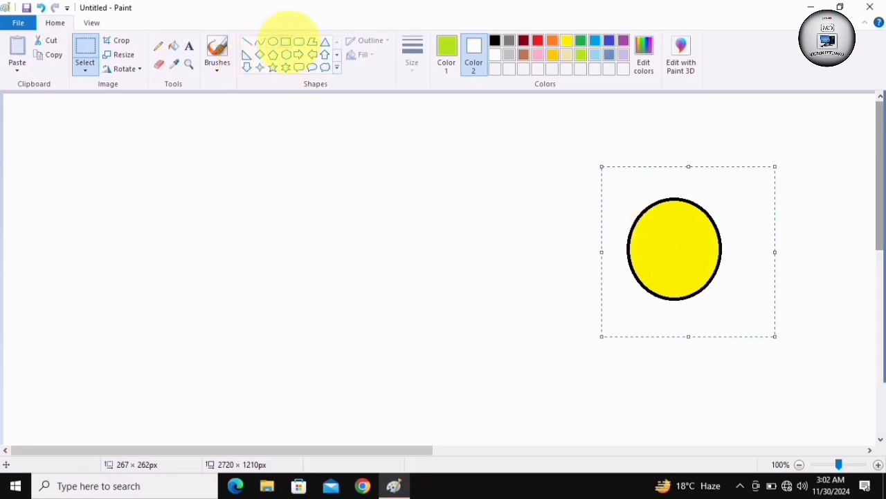
# Draw a black rectangle outline of about 353 × 186 px on the empty canvas beside the yellow circle
pyautogui.click(286, 42)
pyautogui.click(495, 40)
pyautogui.moveTo(232, 167); pyautogui.dragTo(461, 286)
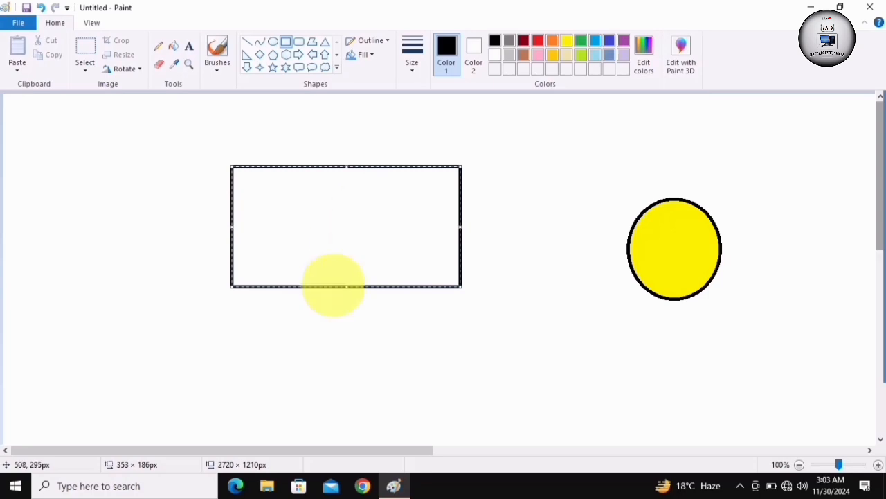
pyautogui.click(323, 357)
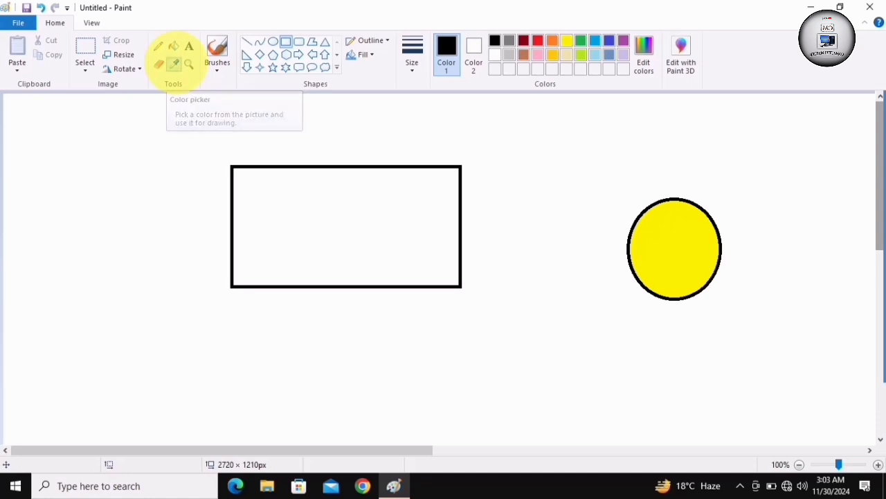
# Pick the circle's yellow with the Color picker and fill the rectangle with it using Fill with color
pyautogui.click(173, 64)
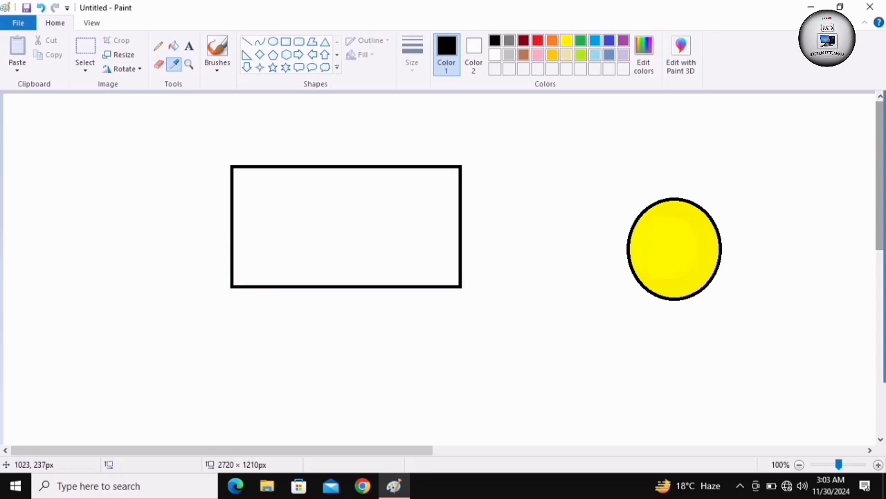
pyautogui.click(712, 259)
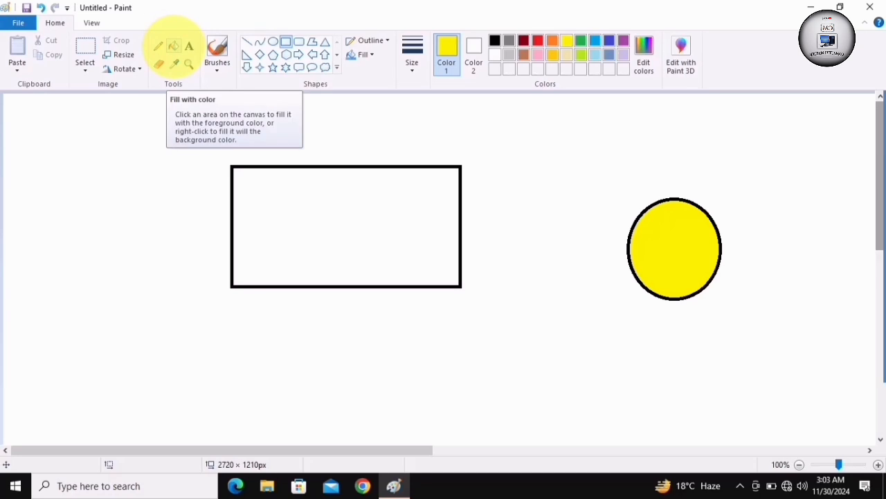
pyautogui.click(173, 46)
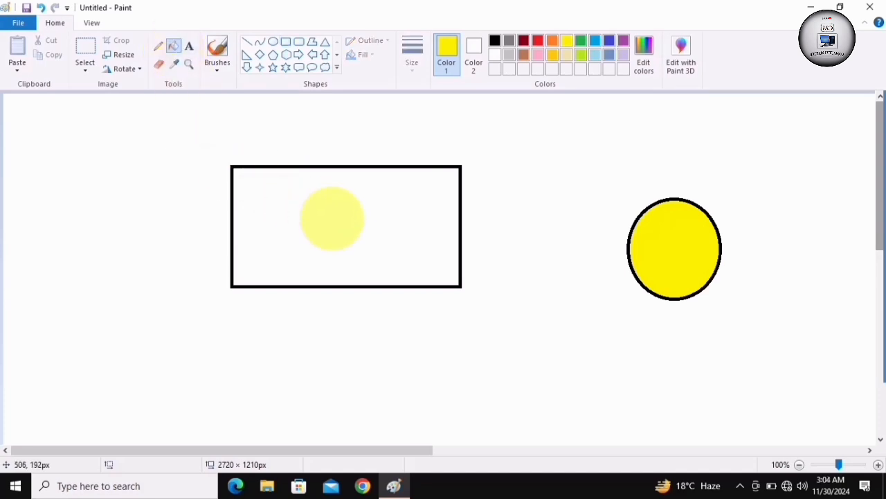
pyautogui.click(333, 218)
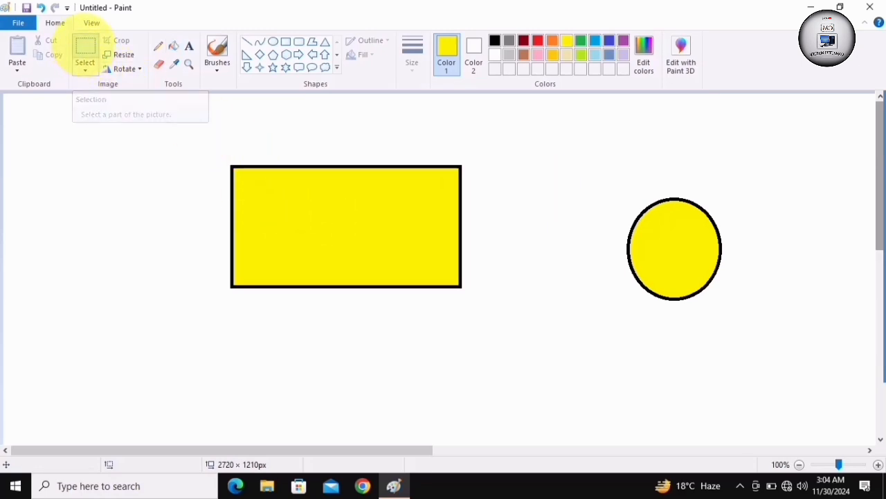
# Select an area of about 444 × 261 px around the yellow rectangle and delete it
pyautogui.click(86, 47)
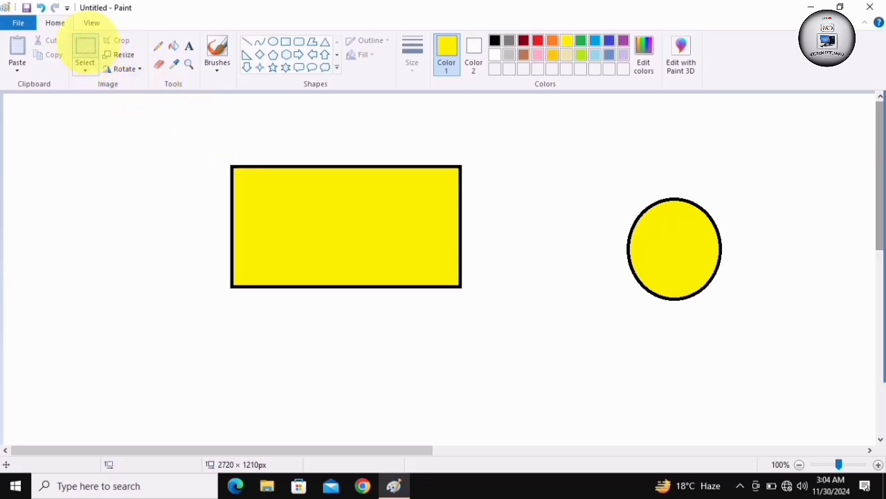
pyautogui.moveTo(202, 140); pyautogui.dragTo(489, 308)
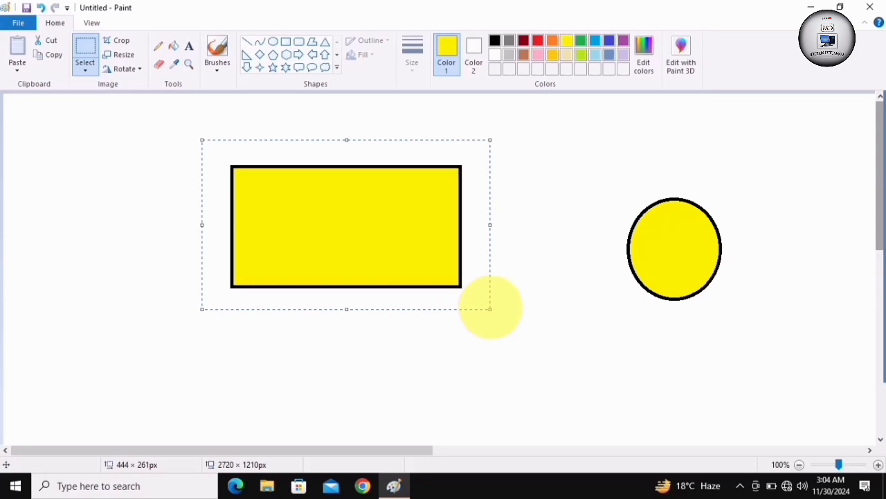
pyautogui.press('Delete')
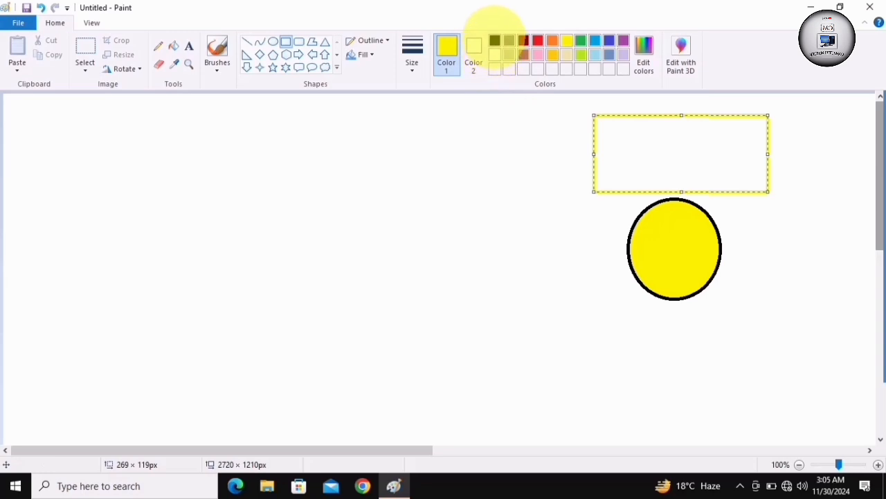
# Make the outline of the small rectangle above the circle black and finish the shape
pyautogui.click(495, 39)
pyautogui.click(582, 223)
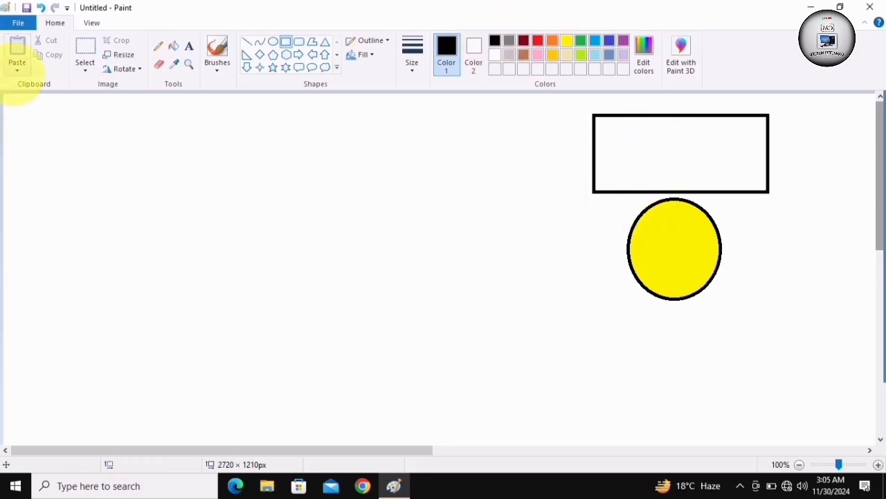
# Paste the "Google play Store" picture from the Desktop into the drawing using Paste from
pyautogui.click(17, 68)
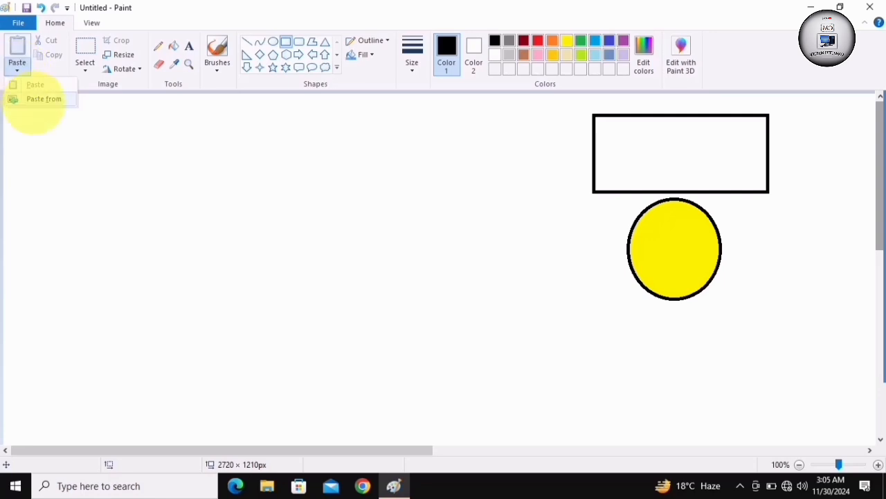
pyautogui.click(39, 99)
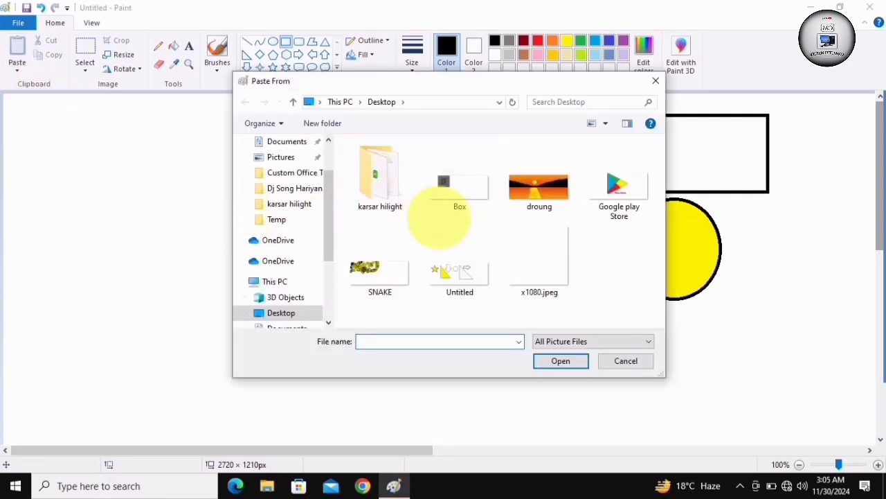
pyautogui.doubleClick(618, 188)
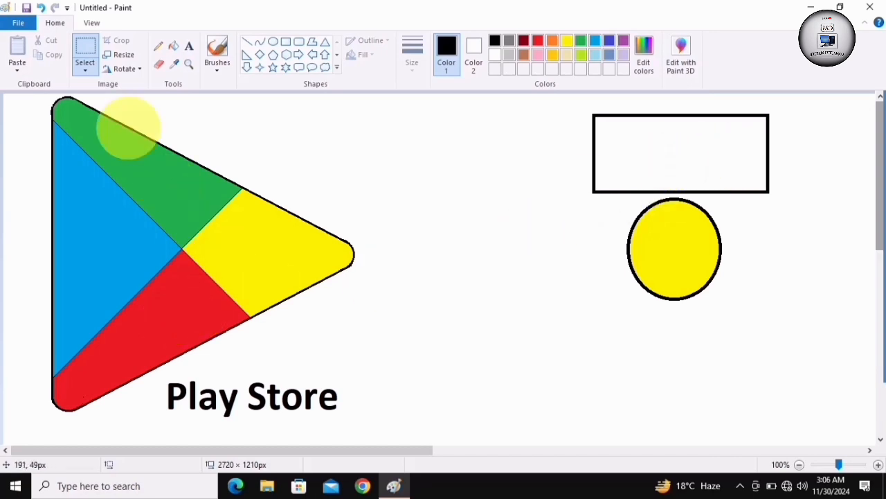
# Pick the red of the Play Store logo, fill the rectangle above the circle with it, and undo back to the circle alone
pyautogui.click(174, 63)
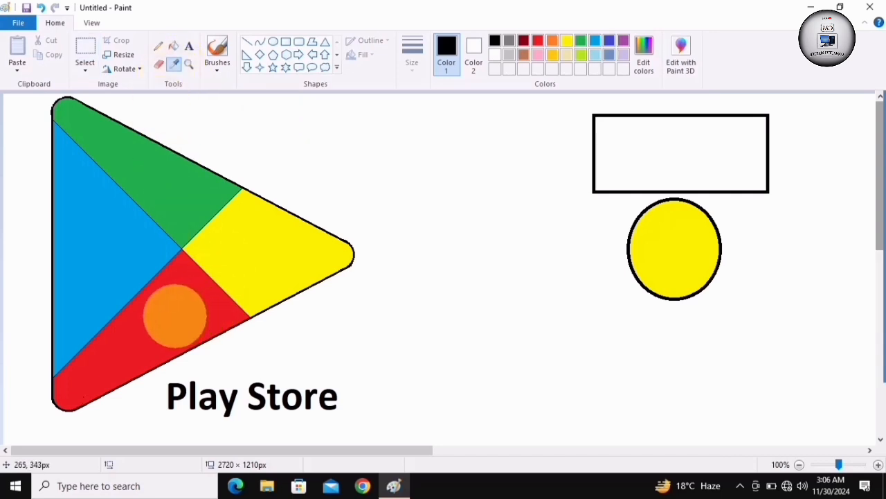
pyautogui.click(175, 315)
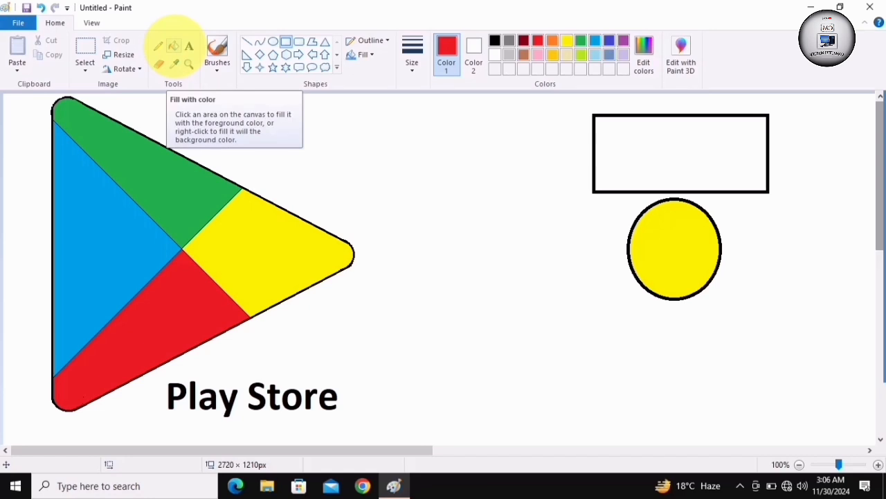
pyautogui.click(173, 45)
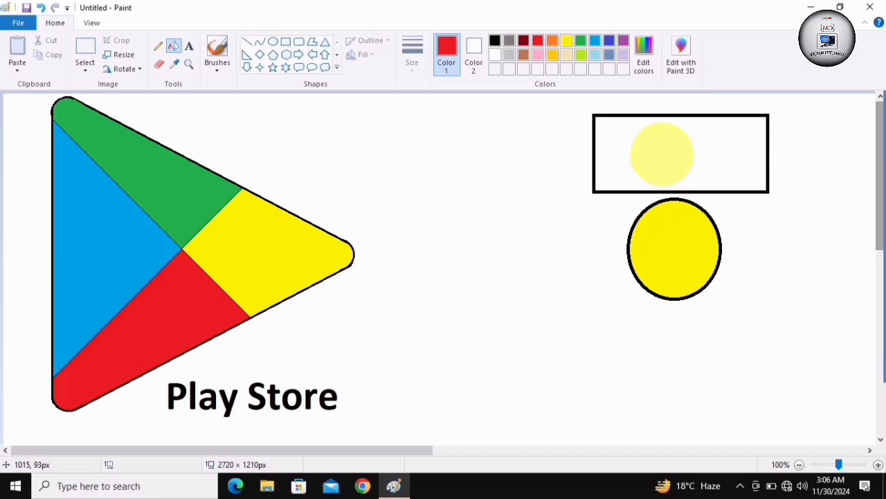
pyautogui.click(662, 154)
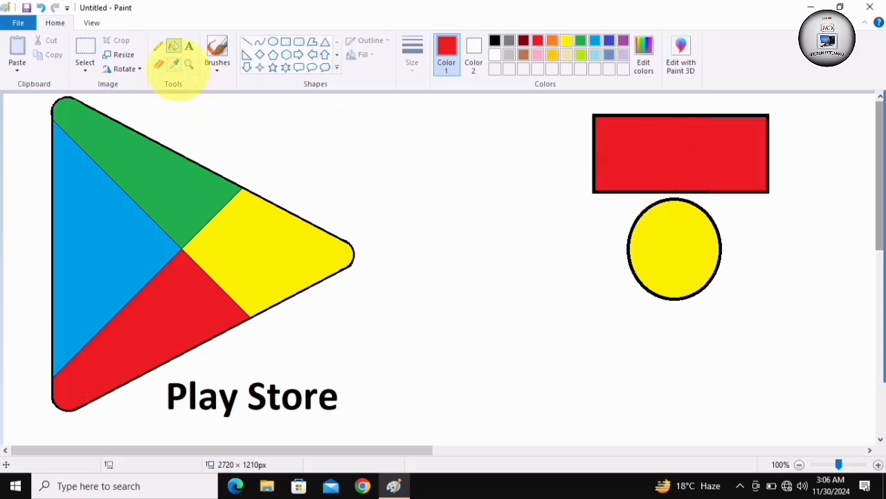
pyautogui.hotkey('ctrl', 'z')
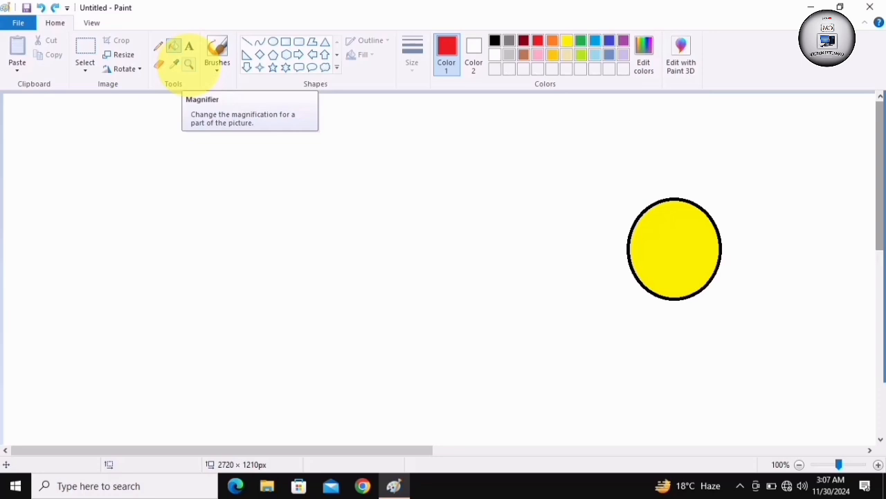
# Magnify the area below the yellow circle to 300% and closer, zoom out to 25%, and zoom back in
pyautogui.click(188, 63)
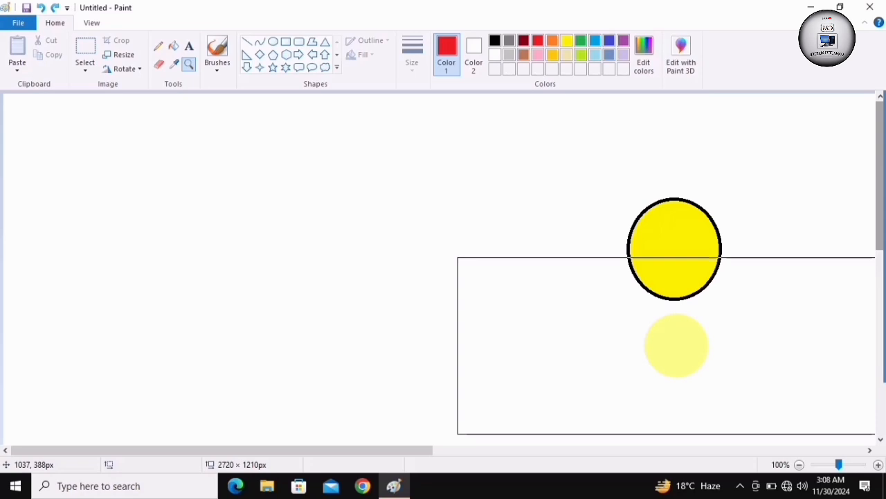
pyautogui.click(676, 345)
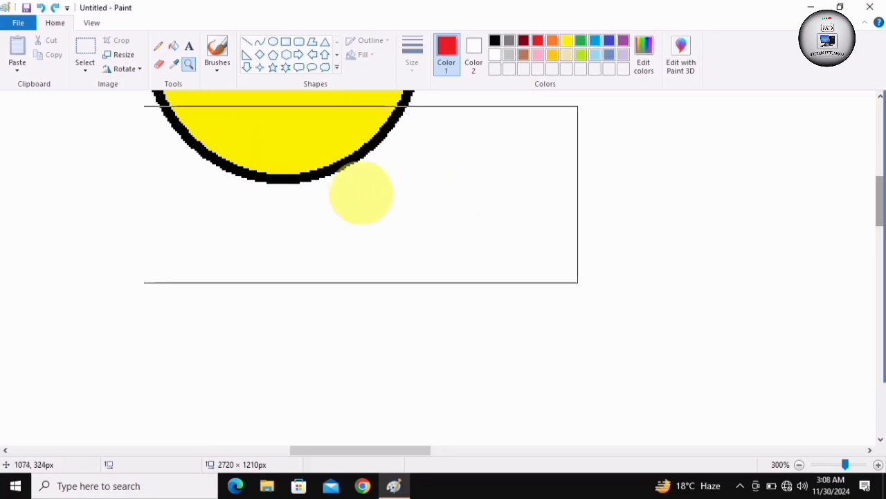
pyautogui.click(357, 191)
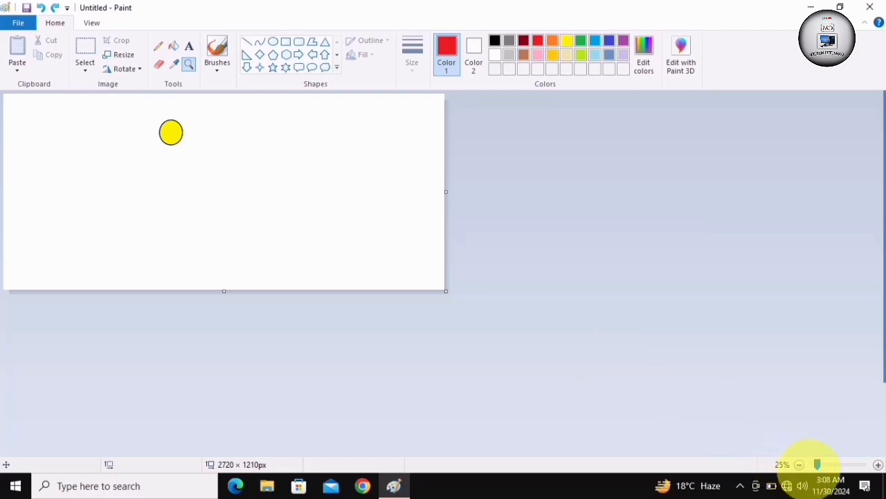
pyautogui.click(878, 465)
pyautogui.click(878, 464)
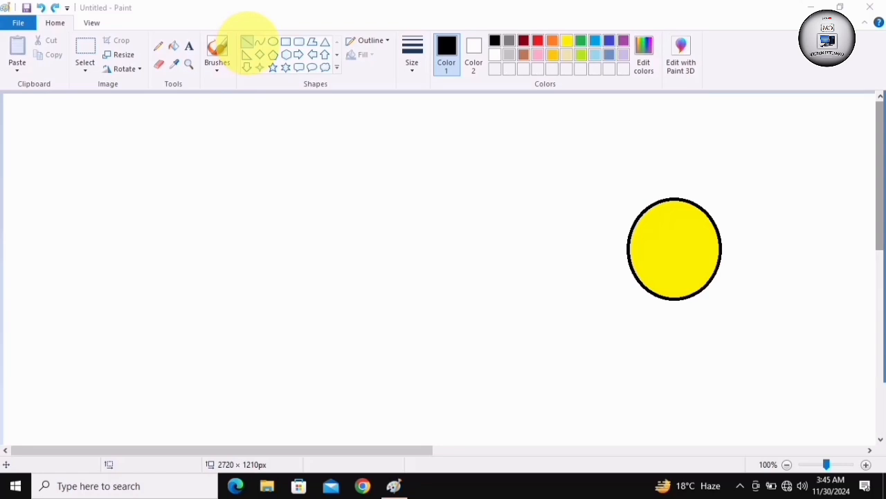
# Draw two black horizontal lines with the Line shape, the first about 691 px long above the circle and the second just below it
pyautogui.click(249, 40)
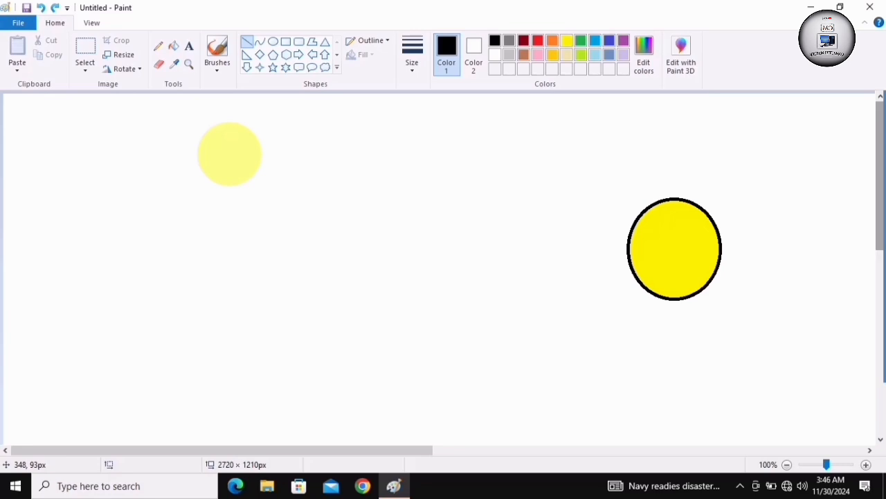
pyautogui.click(229, 153)
pyautogui.moveTo(229, 153); pyautogui.dragTo(677, 155)
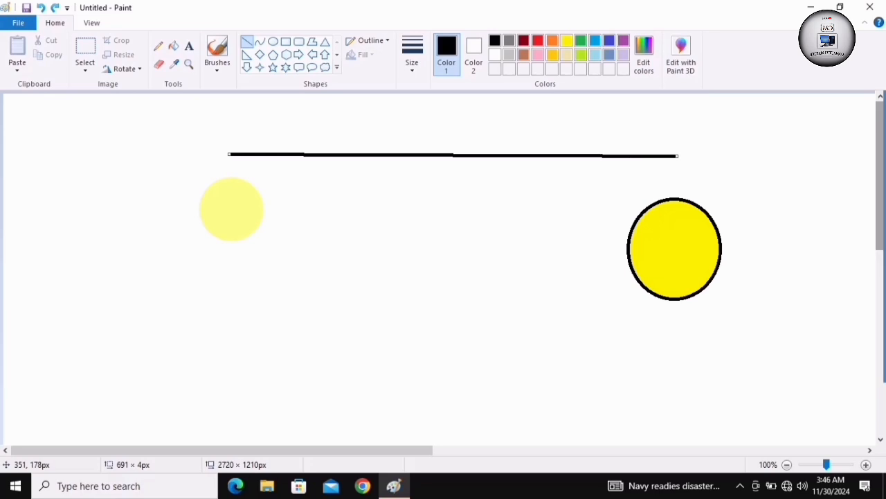
pyautogui.moveTo(231, 209)
pyautogui.mouseDown()
pyautogui.moveTo(519, 209)
pyautogui.moveTo(595, 198)
pyautogui.moveTo(601, 209)
pyautogui.moveTo(637, 207)
pyautogui.mouseUp()
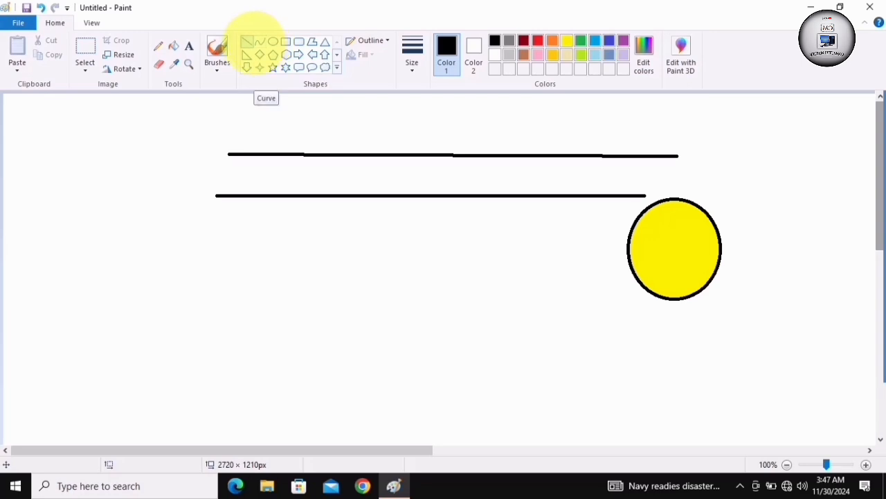
# Start a black curve with the Curve shape as a horizontal stretch about 596 px long below the two lines
pyautogui.click(260, 41)
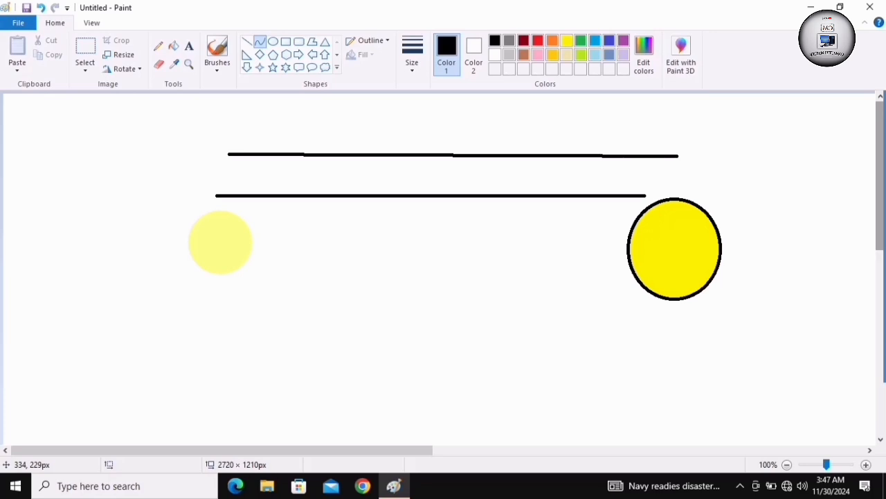
pyautogui.moveTo(219, 241); pyautogui.dragTo(607, 242)
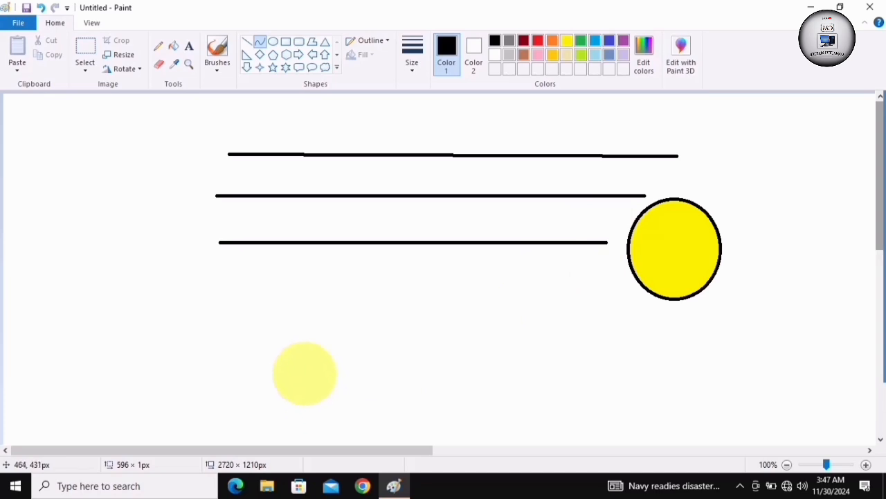
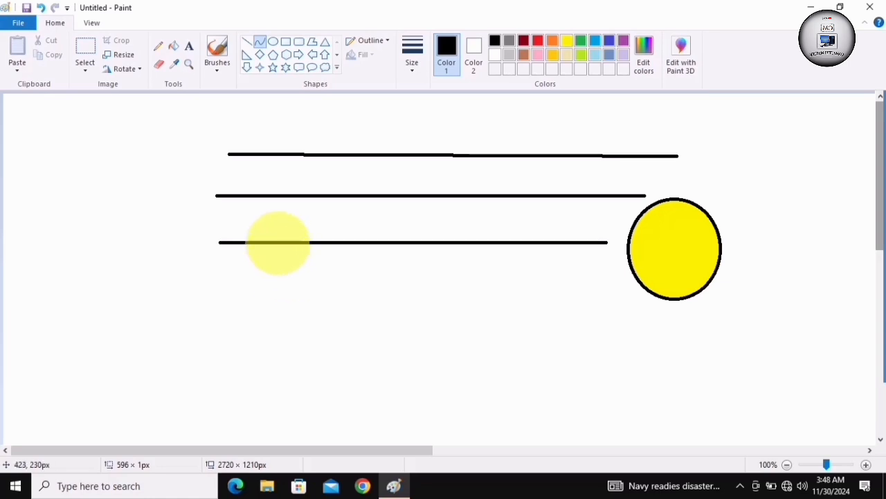
# Bend the curve below the two lines into a wave, with a dip near its left end and a crest toward its right
pyautogui.moveTo(278, 242); pyautogui.dragTo(274, 358)
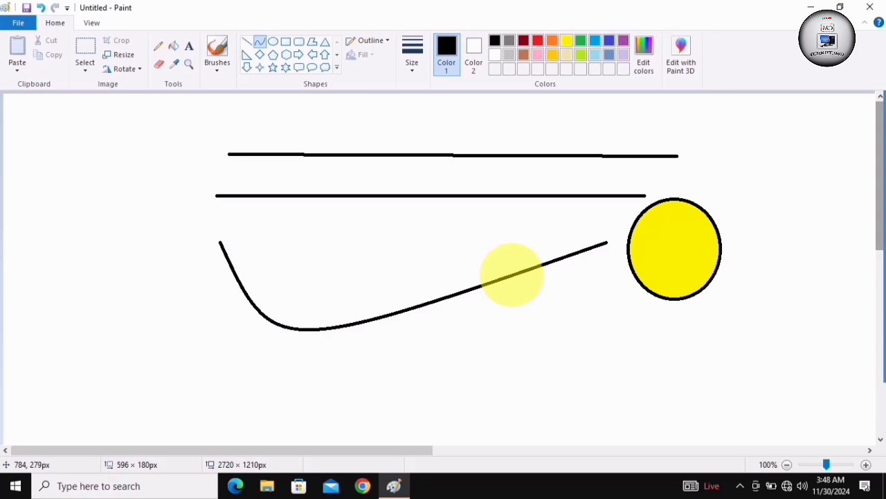
pyautogui.moveTo(512, 274)
pyautogui.mouseDown()
pyautogui.moveTo(469, 159)
pyautogui.moveTo(411, 109)
pyautogui.mouseUp()
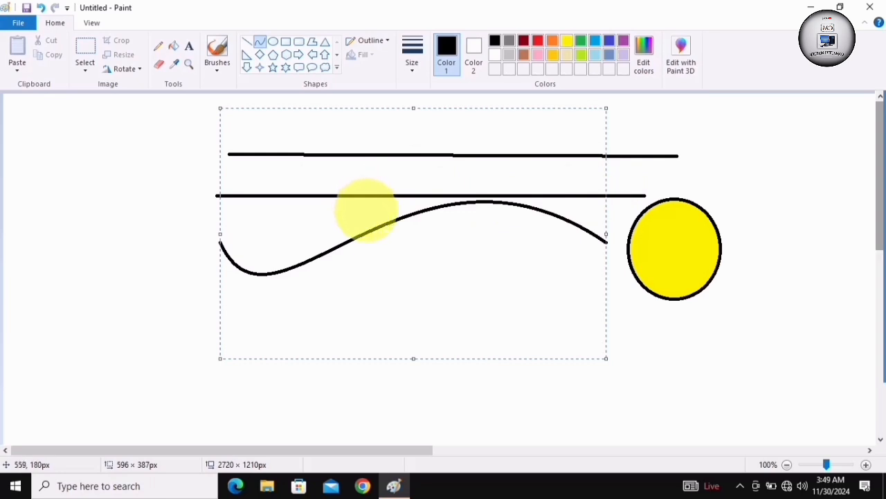
pyautogui.click(262, 43)
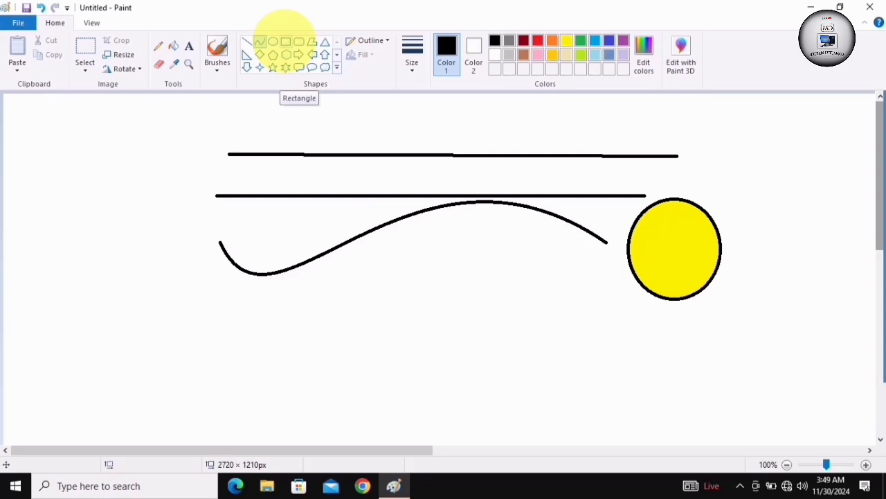
# Draw a rectangle about 342 × 167 px below the curve and a rounded rectangle about 365 × 187 px to its right
pyautogui.click(285, 42)
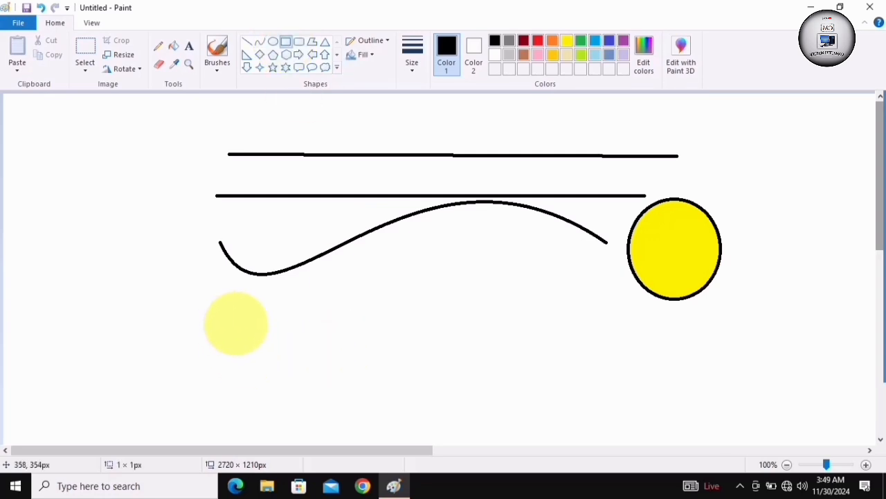
pyautogui.moveTo(236, 323)
pyautogui.mouseDown()
pyautogui.moveTo(263, 362)
pyautogui.moveTo(457, 430)
pyautogui.mouseUp()
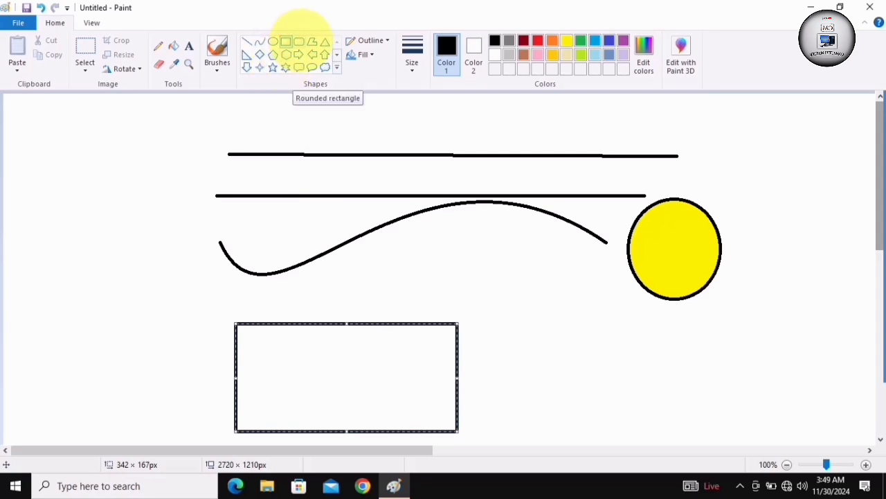
pyautogui.click(298, 42)
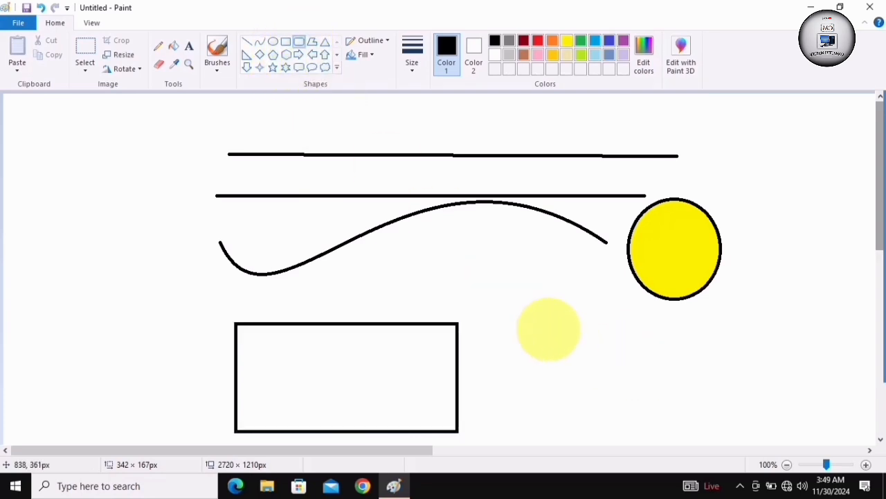
pyautogui.moveTo(538, 322)
pyautogui.mouseDown()
pyautogui.moveTo(674, 409)
pyautogui.moveTo(774, 442)
pyautogui.mouseUp()
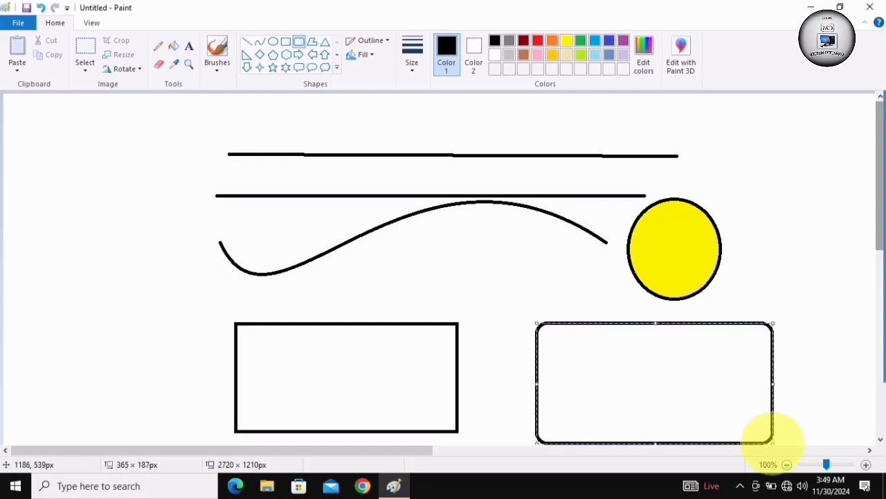
# Draw a black heart about 200 × 198 px above and to the right of the yellow circle
pyautogui.click(336, 67)
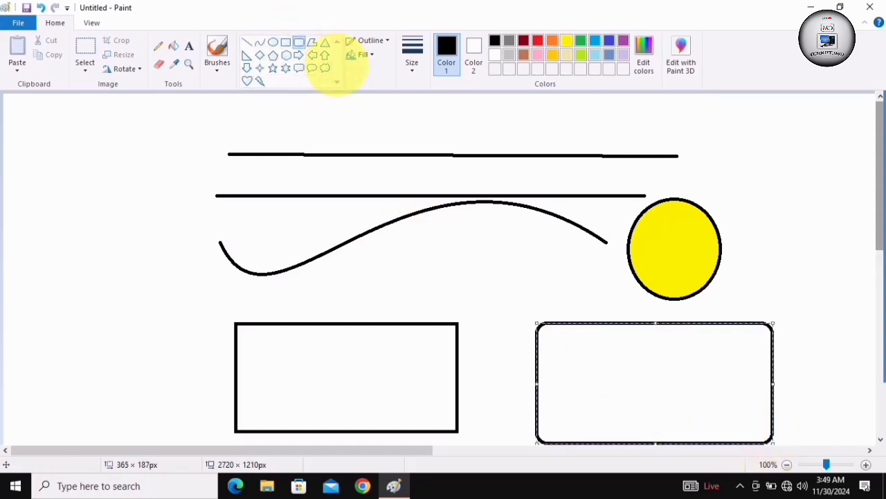
pyautogui.click(248, 82)
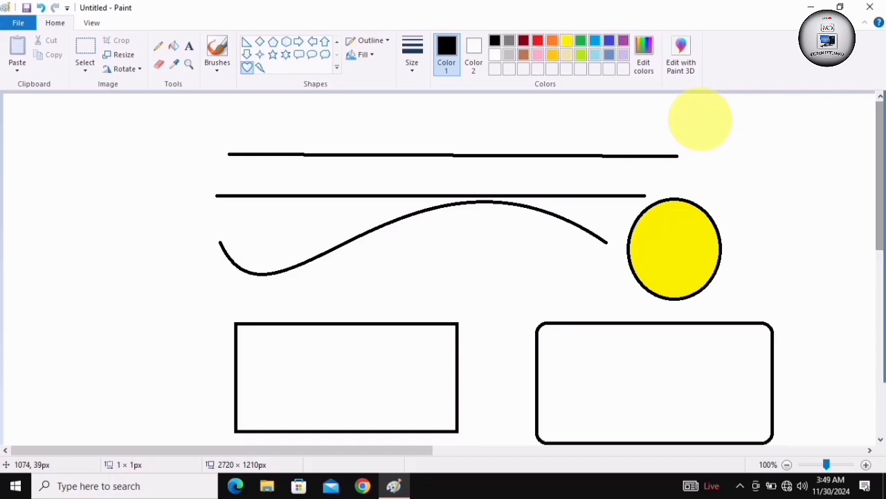
pyautogui.moveTo(700, 118)
pyautogui.mouseDown()
pyautogui.moveTo(726, 159)
pyautogui.moveTo(831, 247)
pyautogui.mouseUp()
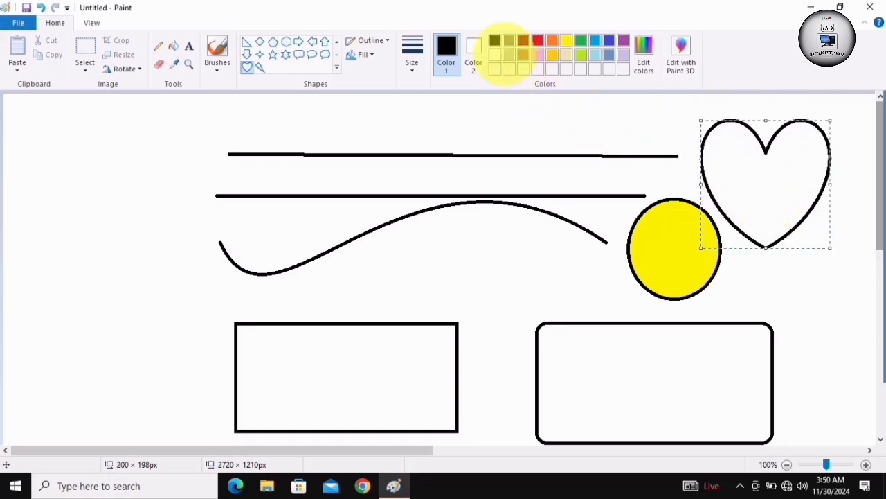
pyautogui.click(537, 40)
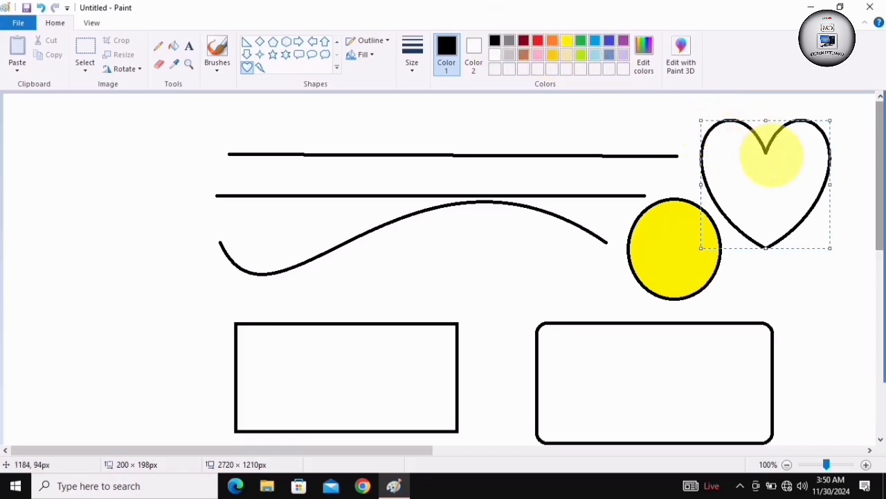
pyautogui.click(601, 124)
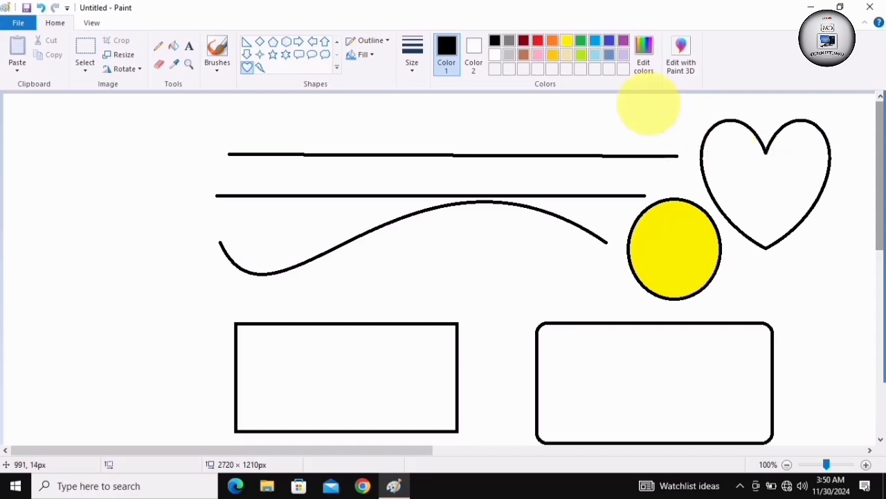
# Fill the heart with orange using the Fill with color tool
pyautogui.click(552, 41)
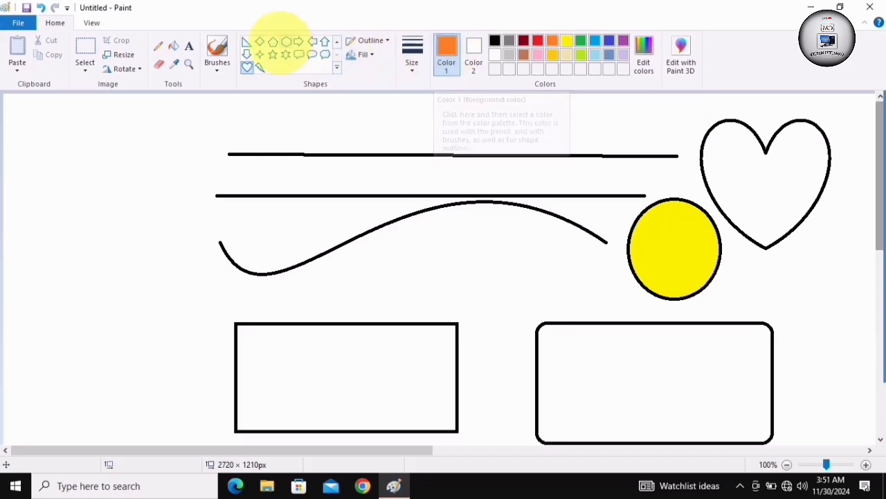
pyautogui.click(173, 46)
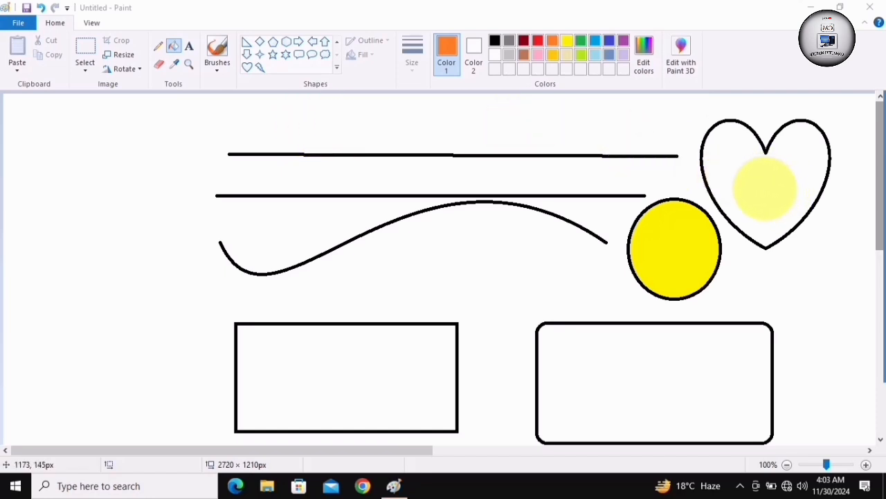
pyautogui.click(764, 186)
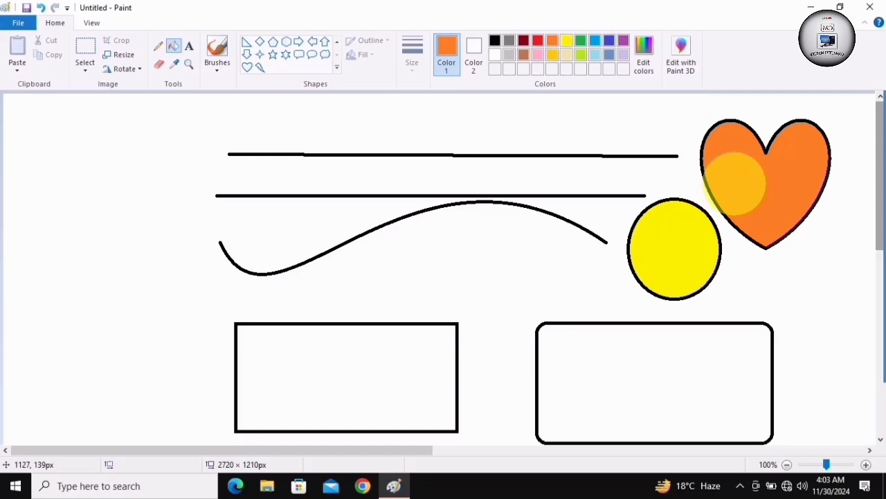
# Draw a rounded rectangular callout about 187 × 132 px to the left of the horizontal lines and make its outline black
pyautogui.click(272, 42)
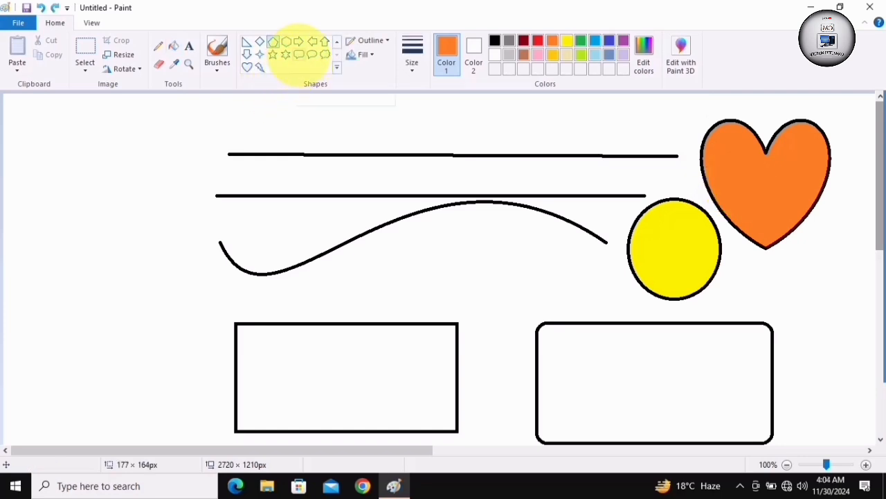
pyautogui.click(298, 54)
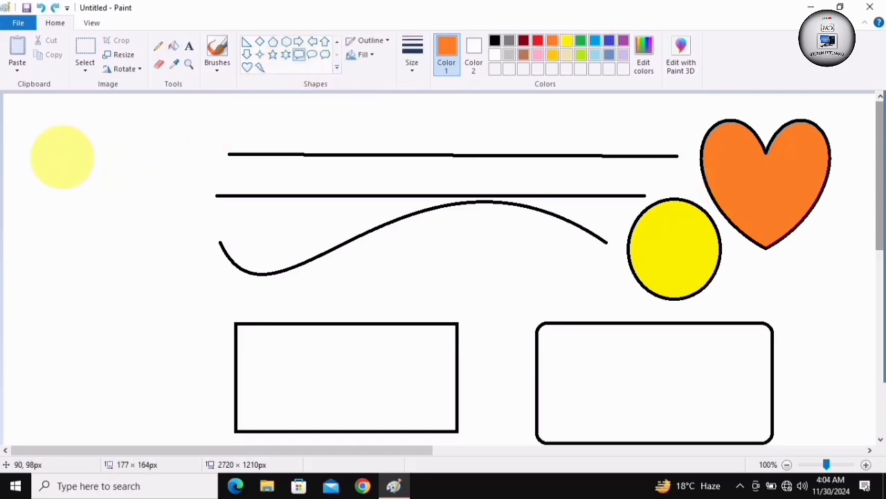
pyautogui.moveTo(62, 156); pyautogui.dragTo(182, 241)
pyautogui.click(494, 40)
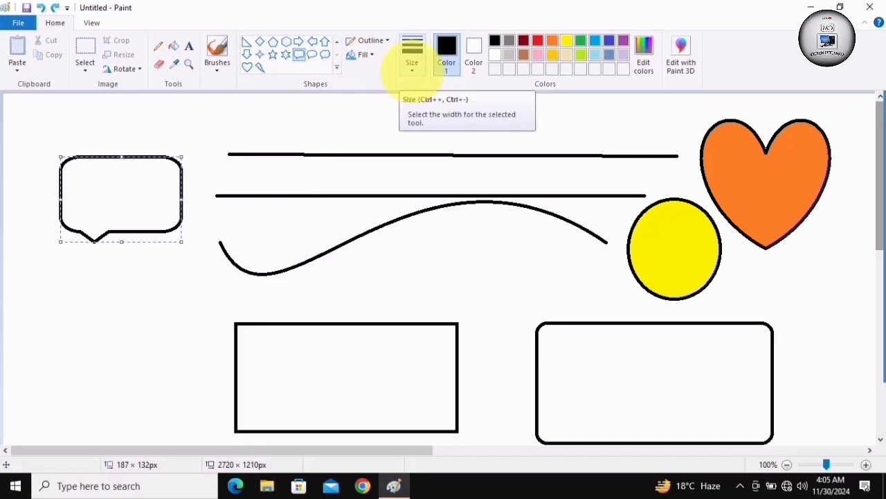
# Reduce the callout's outline to the second-thinnest line width and finish the shape
pyautogui.click(412, 63)
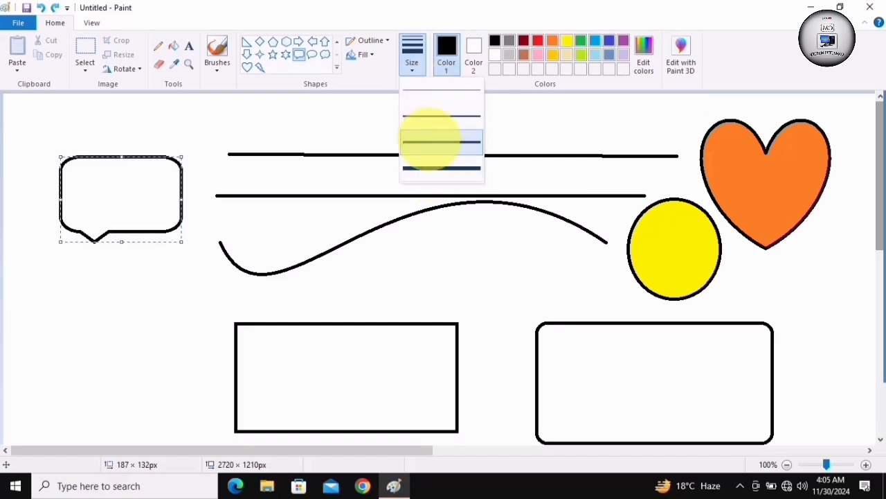
pyautogui.click(429, 119)
pyautogui.click(136, 311)
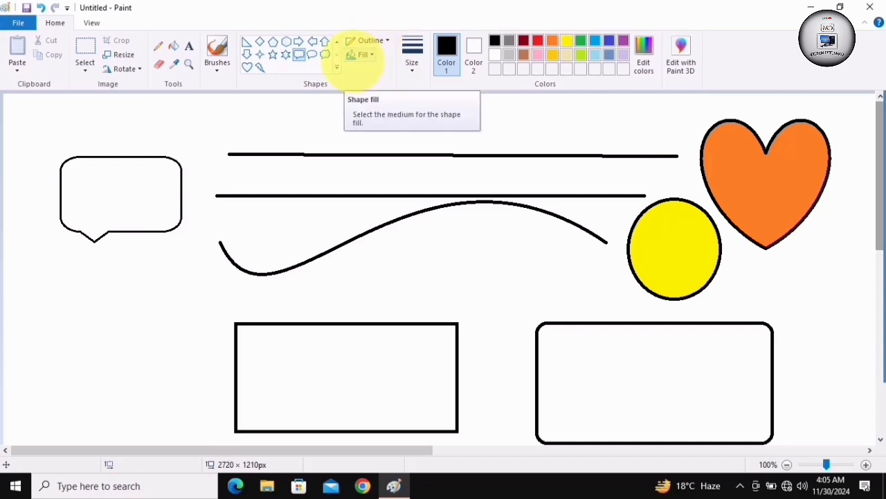
# Set the shape outline to Solid color and replace the small rounded rectangle with one about 389 × 283 px
pyautogui.click(382, 40)
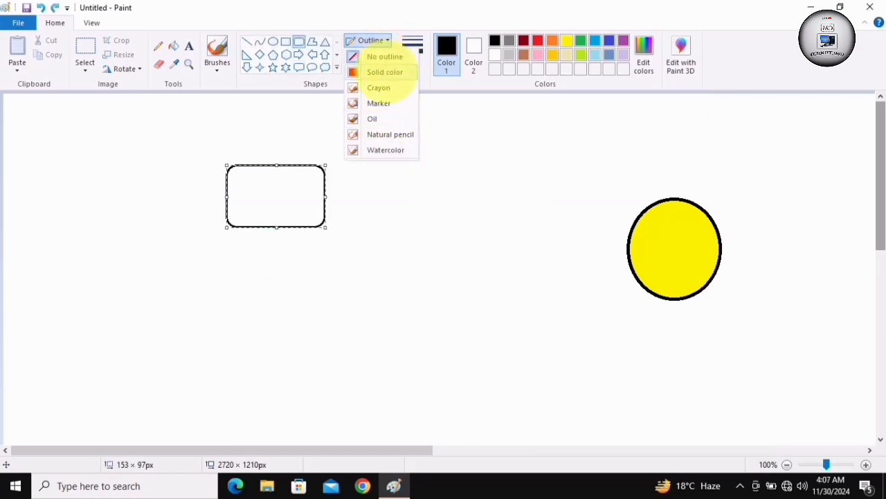
pyautogui.click(385, 72)
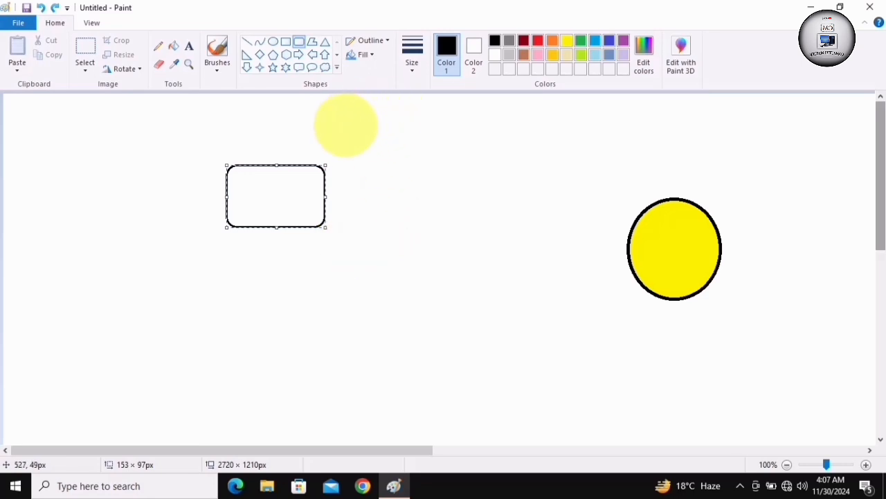
pyautogui.press('Delete')
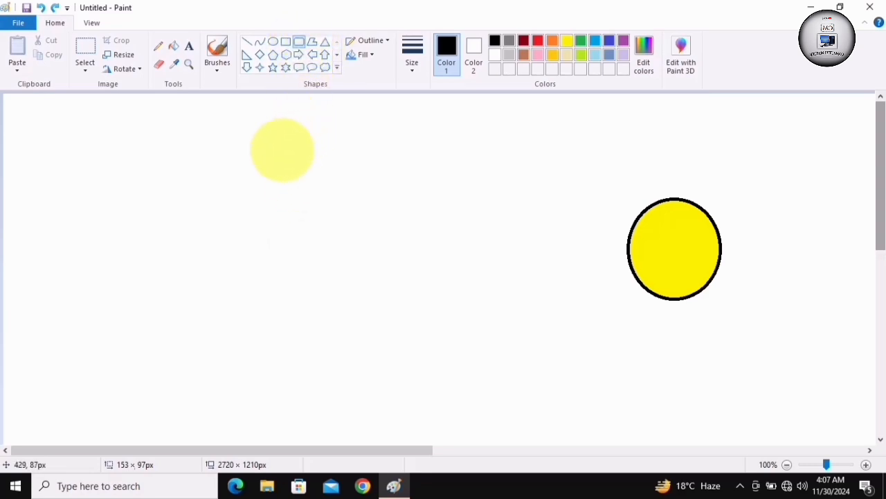
pyautogui.moveTo(282, 150)
pyautogui.mouseDown()
pyautogui.moveTo(298, 197)
pyautogui.moveTo(427, 244)
pyautogui.moveTo(500, 289)
pyautogui.moveTo(533, 333)
pyautogui.mouseUp()
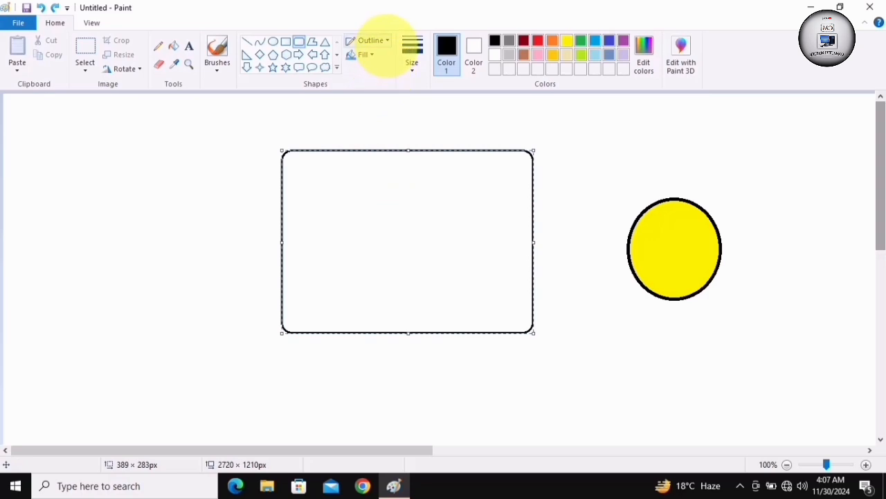
pyautogui.click(386, 40)
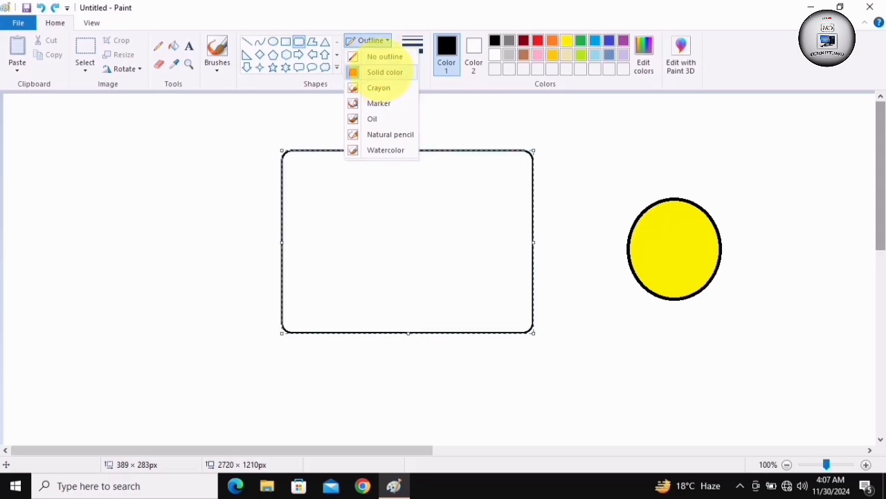
pyautogui.click(385, 72)
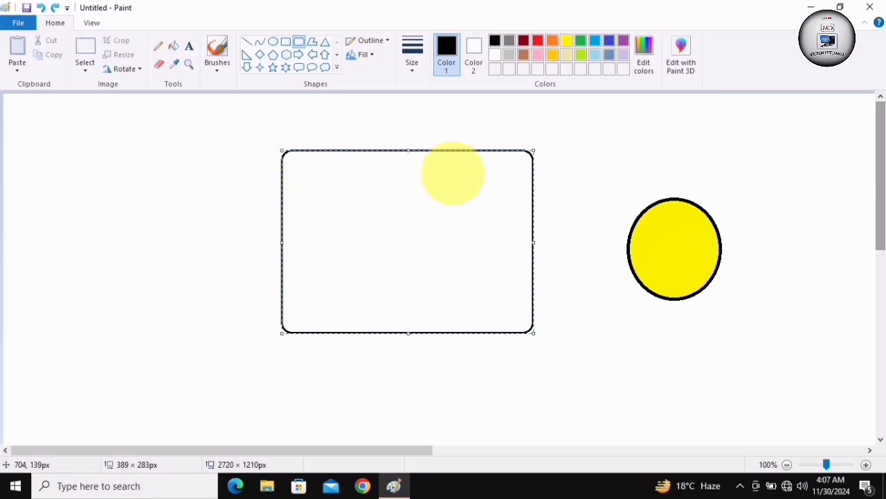
# Give the rounded rectangle a Crayon outline in the thickest line width
pyautogui.click(382, 39)
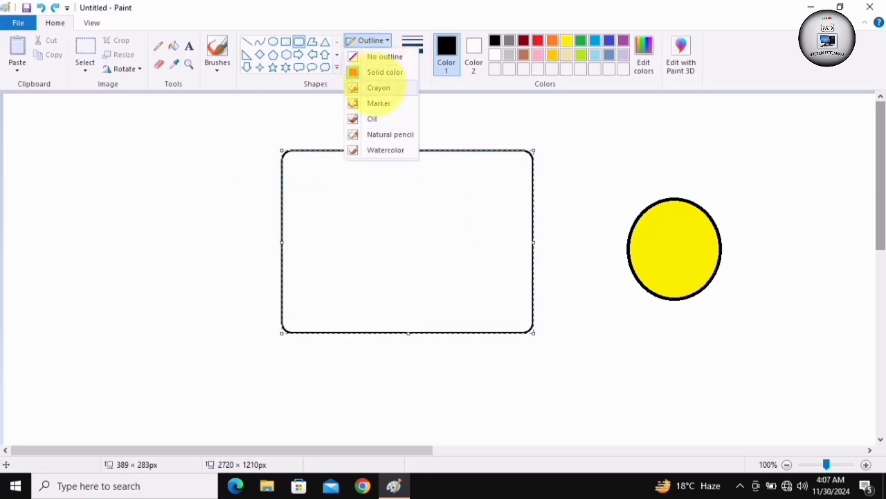
pyautogui.click(379, 87)
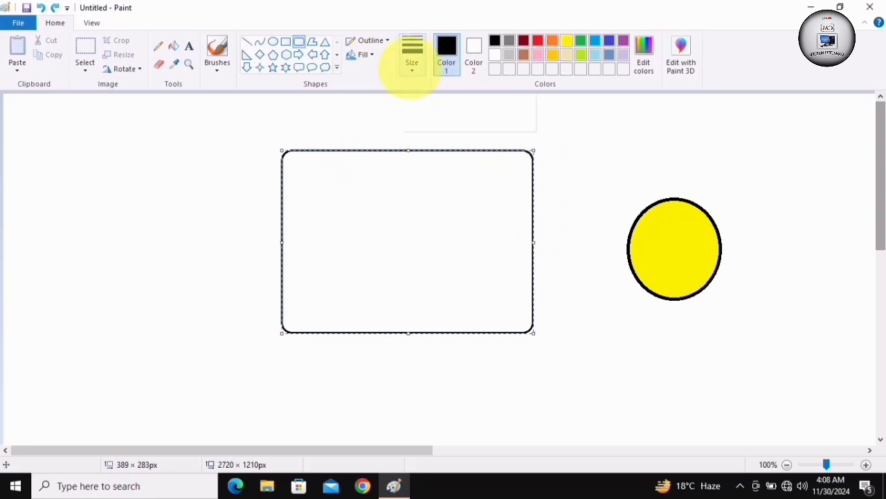
pyautogui.click(412, 62)
pyautogui.click(410, 168)
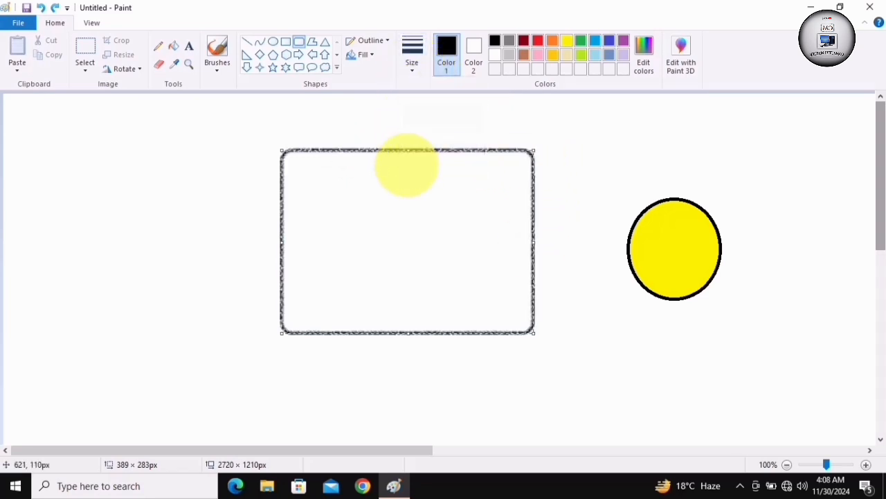
# Apply a Watercolor outline to the rounded rectangle, and switch the outline back to Solid color
pyautogui.click(386, 39)
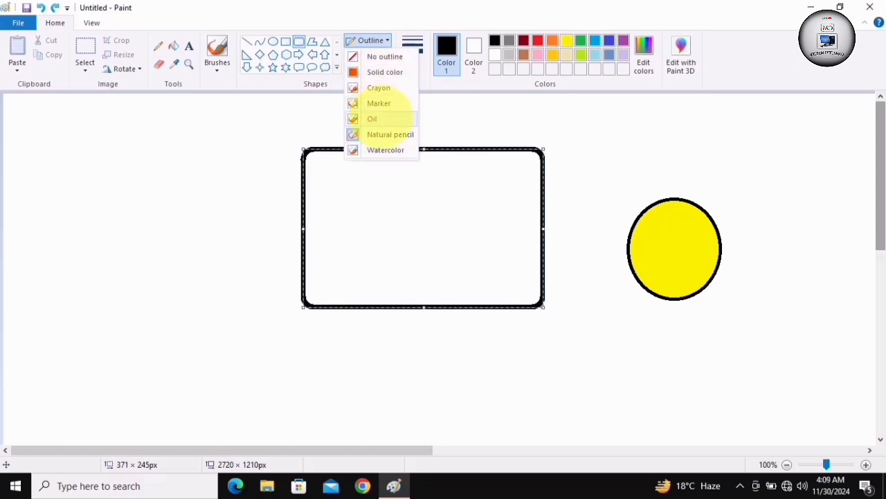
pyautogui.click(374, 150)
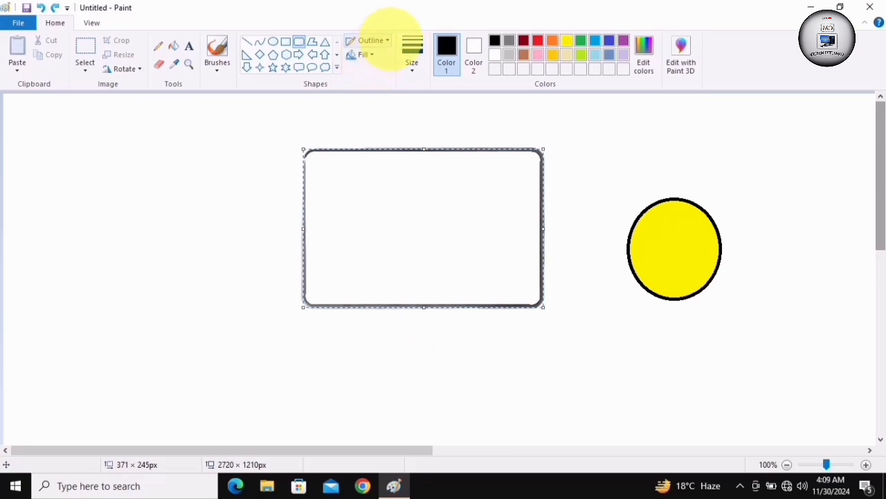
pyautogui.click(374, 40)
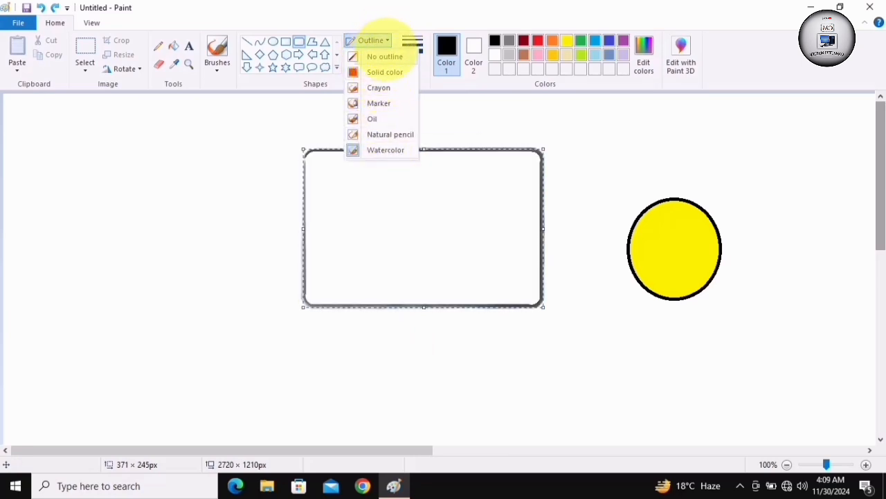
pyautogui.click(389, 72)
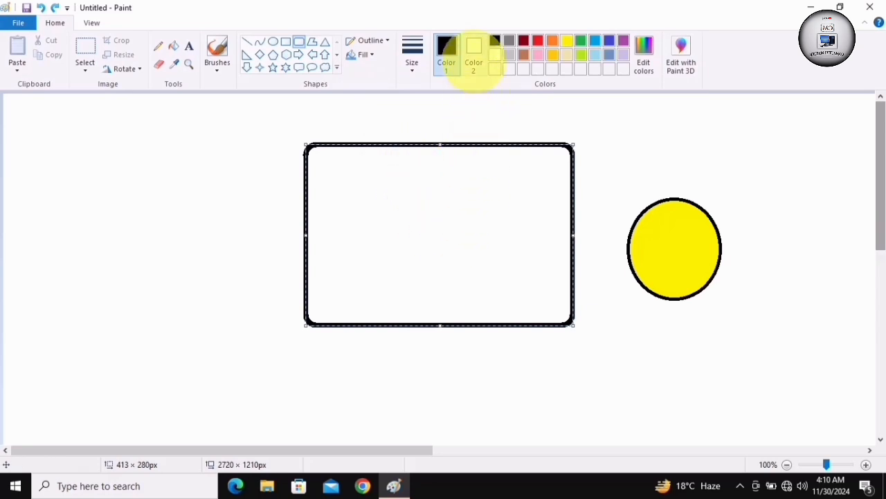
# Choose red as Color 2, the background color used for shape fills
pyautogui.click(474, 46)
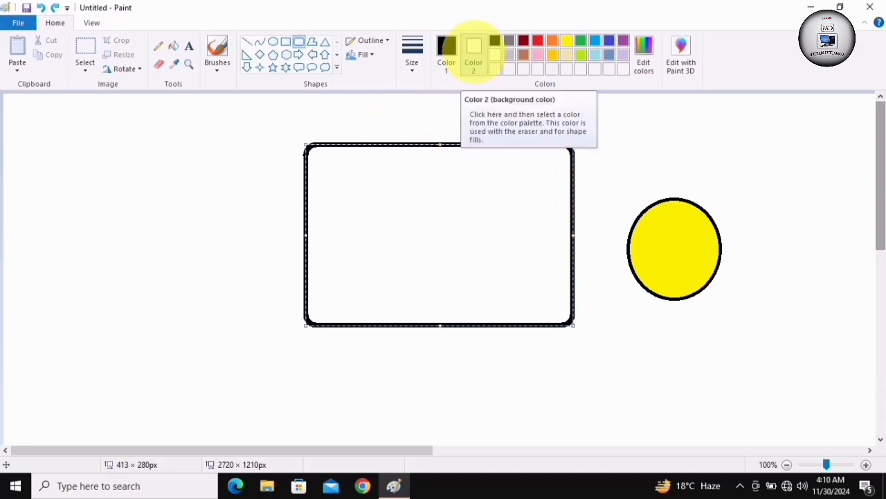
pyautogui.click(473, 50)
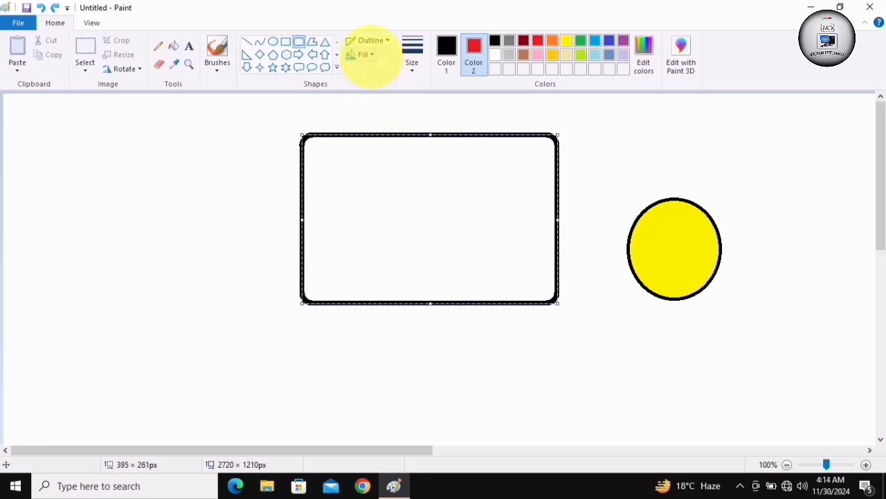
# Apply a Watercolor fill to the rounded rectangle, and delete the rectangle from the canvas
pyautogui.click(363, 55)
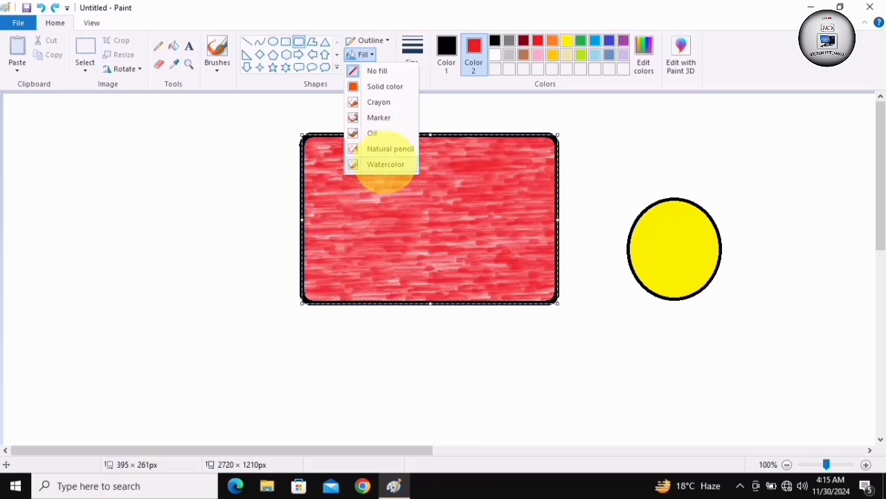
pyautogui.click(385, 164)
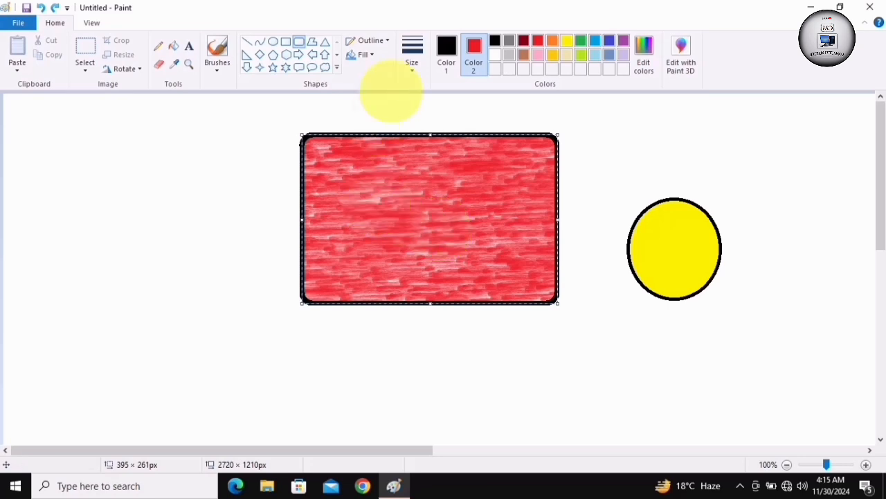
pyautogui.press('Delete')
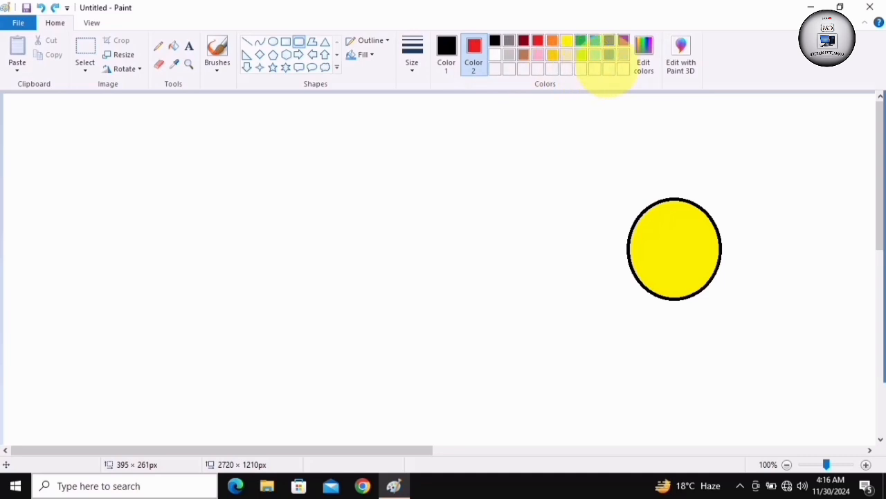
# Define a custom tan color with red 237, green 205 and blue 109 as Color 2
pyautogui.click(643, 55)
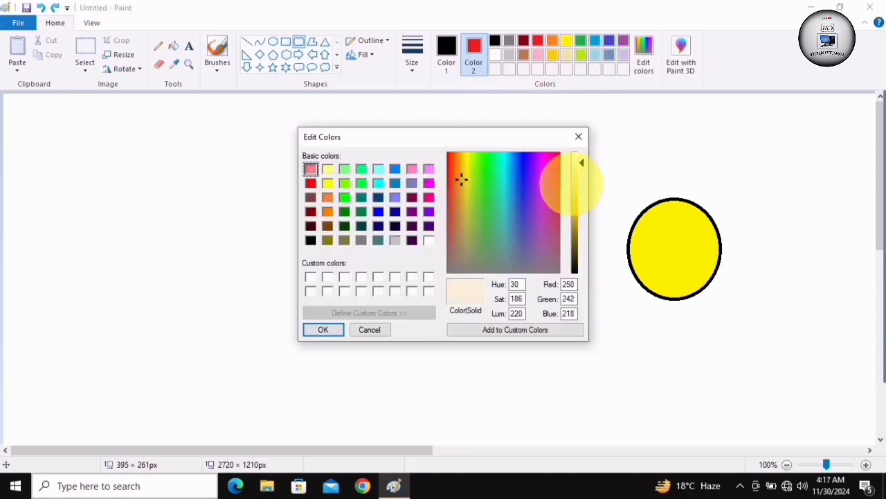
pyautogui.click(575, 180)
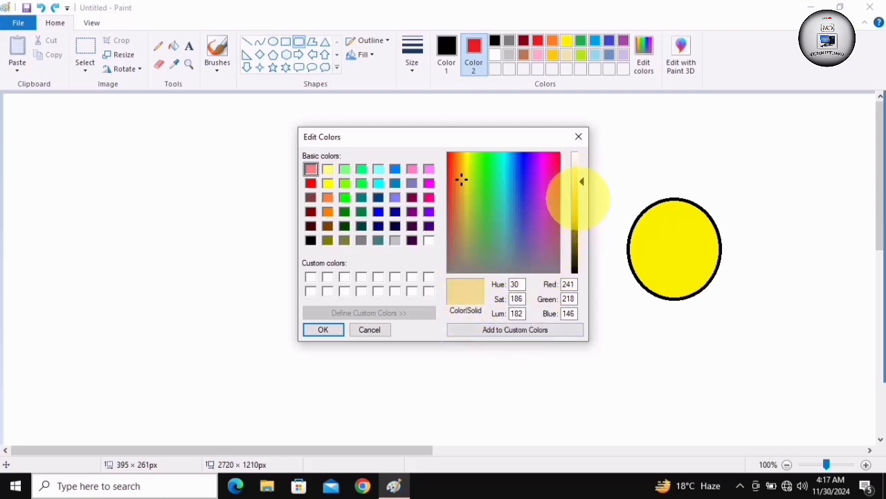
pyautogui.click(576, 191)
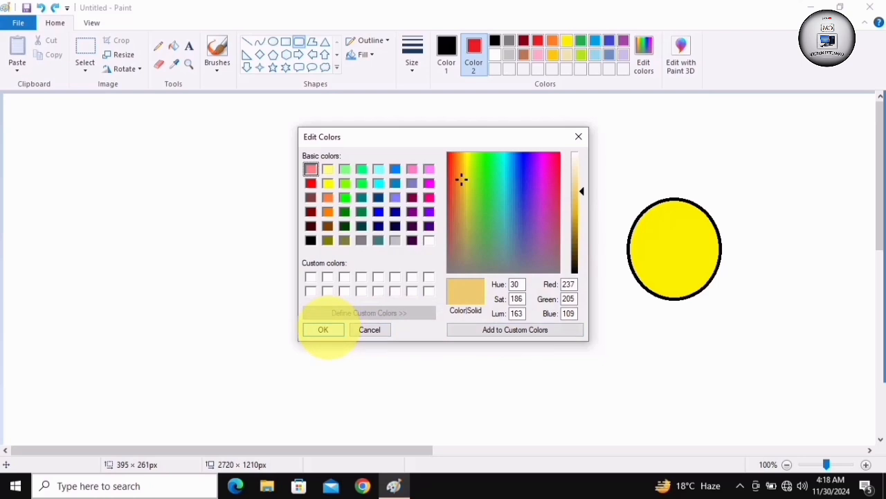
pyautogui.click(324, 330)
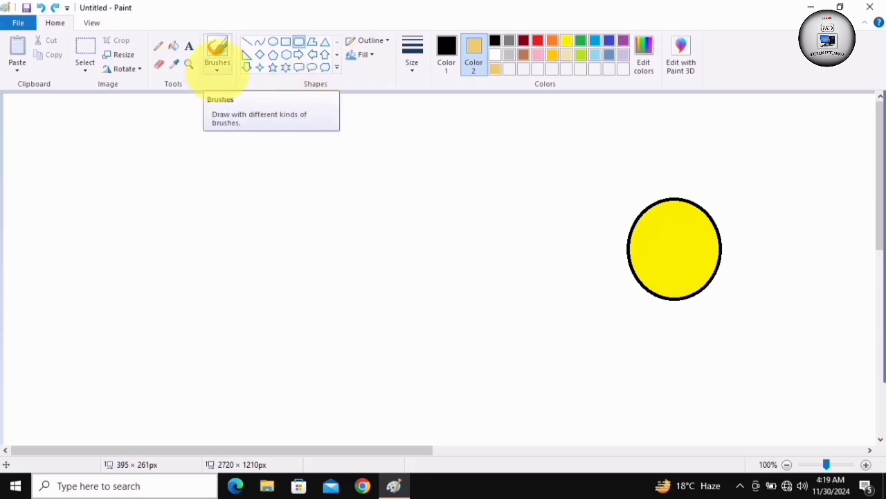
# Paint black freehand strokes with the standard Brush, from a thin wavy line to increasingly thick scribbles beneath it
pyautogui.click(218, 70)
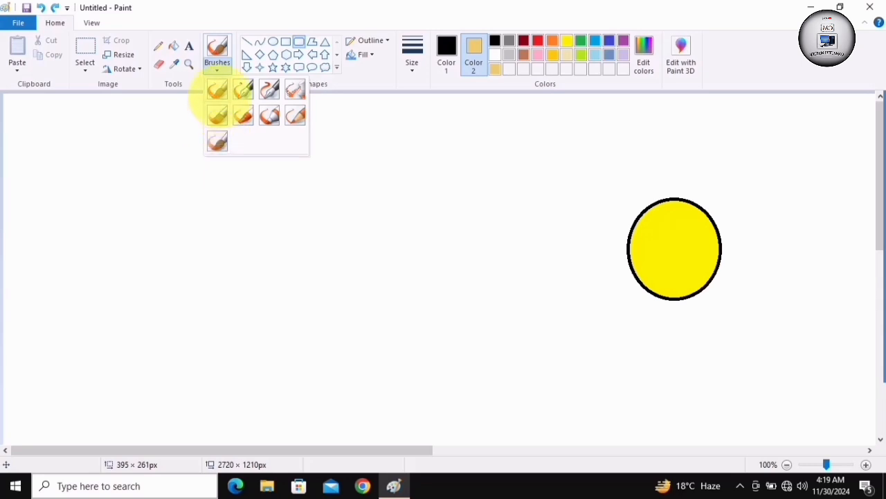
pyautogui.click(218, 88)
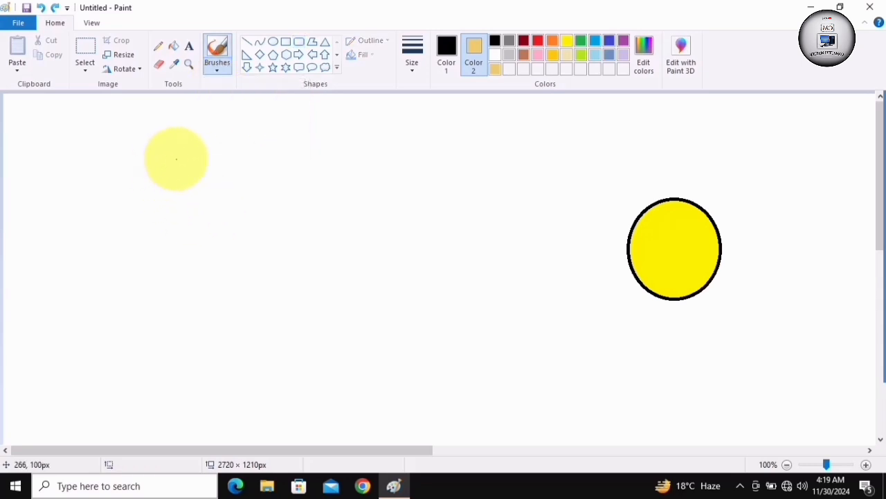
pyautogui.moveTo(177, 159)
pyautogui.mouseDown()
pyautogui.moveTo(349, 145)
pyautogui.moveTo(404, 151)
pyautogui.moveTo(434, 126)
pyautogui.moveTo(484, 147)
pyautogui.mouseUp()
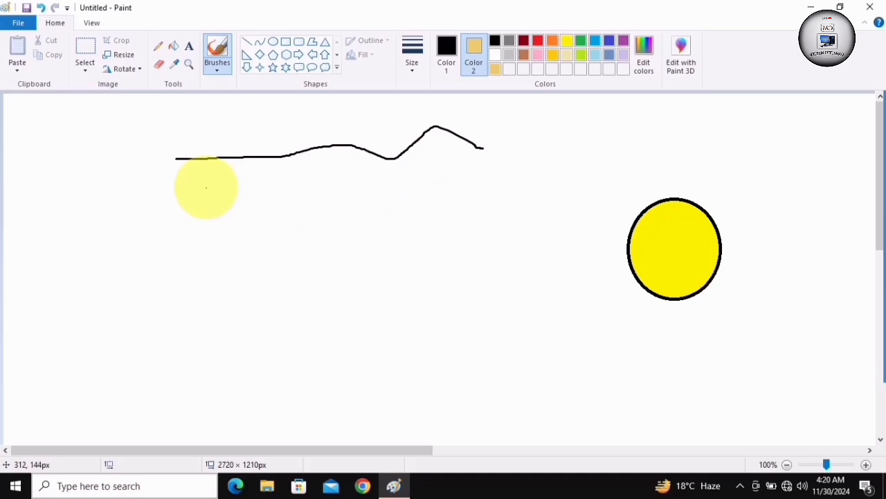
pyautogui.moveTo(206, 186)
pyautogui.mouseDown()
pyautogui.moveTo(234, 182)
pyautogui.moveTo(237, 168)
pyautogui.moveTo(230, 188)
pyautogui.moveTo(239, 181)
pyautogui.moveTo(226, 183)
pyautogui.moveTo(227, 175)
pyautogui.mouseUp()
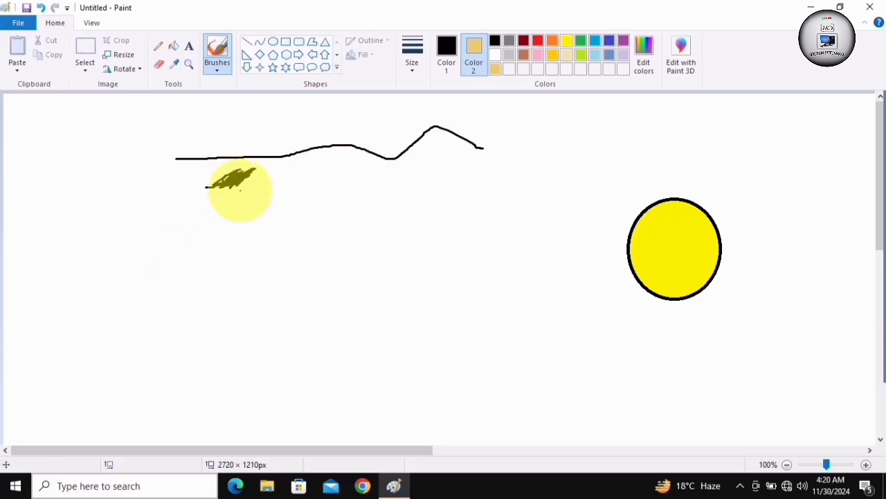
pyautogui.moveTo(274, 203); pyautogui.dragTo(315, 213)
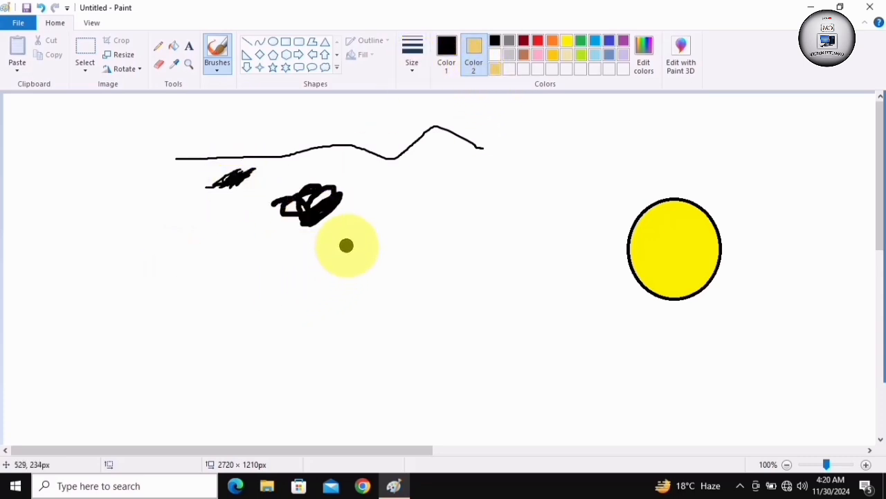
pyautogui.click(346, 246)
pyautogui.moveTo(217, 284)
pyautogui.mouseDown()
pyautogui.moveTo(340, 283)
pyautogui.moveTo(360, 333)
pyautogui.moveTo(300, 315)
pyautogui.moveTo(318, 289)
pyautogui.moveTo(236, 328)
pyautogui.moveTo(334, 349)
pyautogui.moveTo(410, 311)
pyautogui.moveTo(459, 248)
pyautogui.moveTo(380, 273)
pyautogui.moveTo(435, 257)
pyautogui.mouseUp()
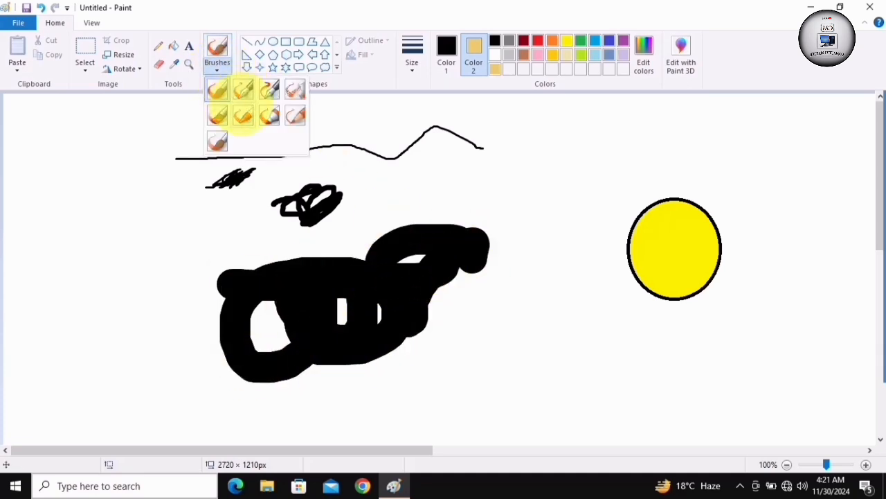
# With the Natural pencil brush, draw a looping black stroke, set Color 2 to red and Color 1 to orange, and scribble below it
pyautogui.click(294, 116)
pyautogui.moveTo(447, 176)
pyautogui.mouseDown()
pyautogui.moveTo(510, 158)
pyautogui.moveTo(542, 134)
pyautogui.moveTo(574, 157)
pyautogui.moveTo(581, 212)
pyautogui.mouseUp()
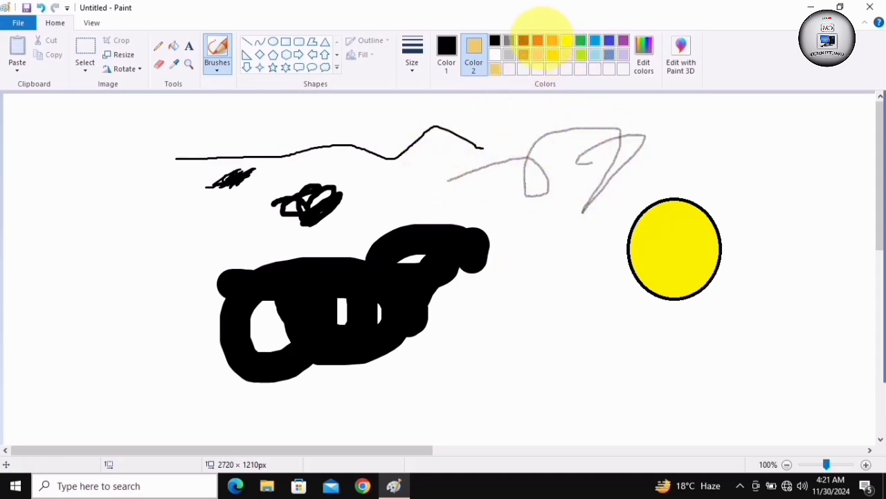
pyautogui.click(538, 40)
pyautogui.click(447, 51)
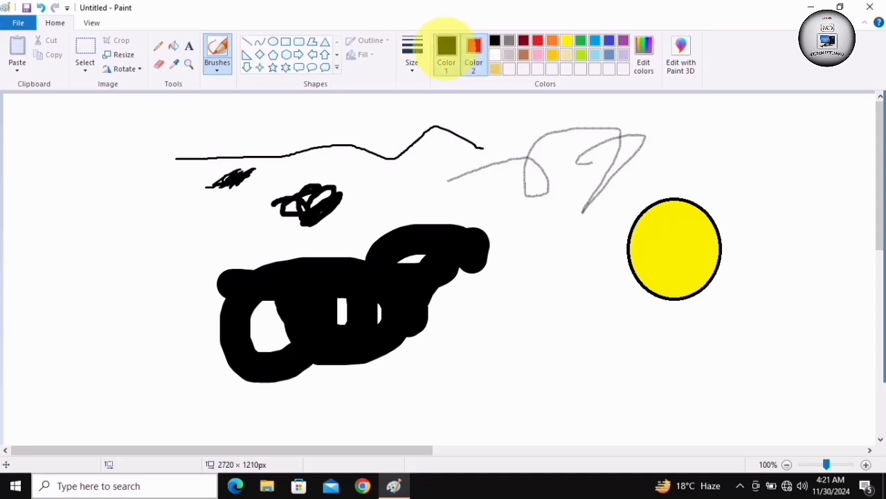
pyautogui.click(551, 40)
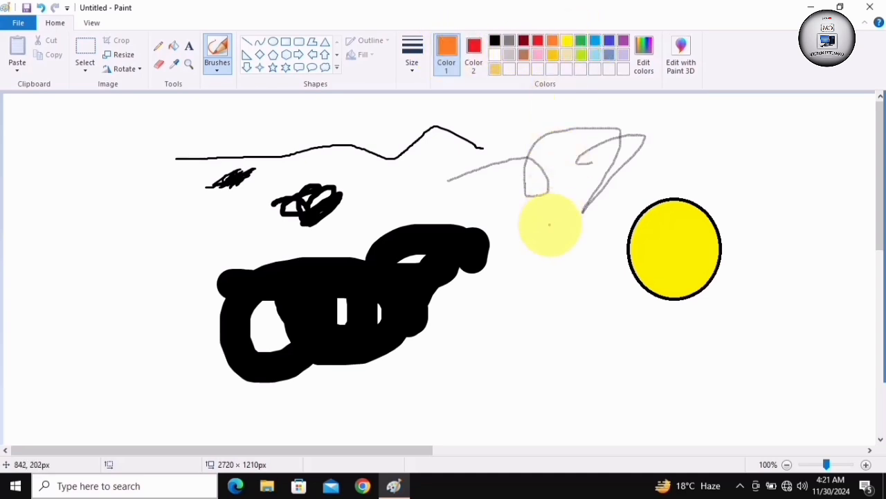
pyautogui.moveTo(557, 285)
pyautogui.mouseDown()
pyautogui.moveTo(530, 323)
pyautogui.moveTo(538, 346)
pyautogui.moveTo(544, 339)
pyautogui.mouseUp()
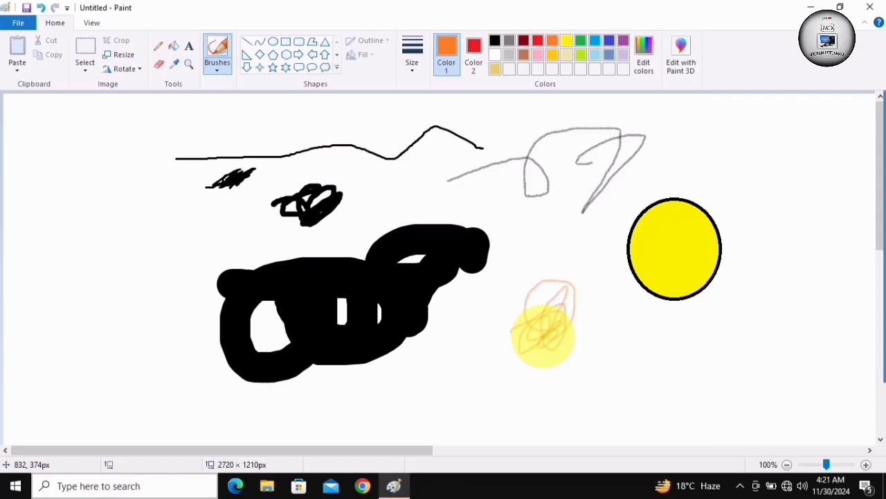
# Enlarge the Natural pencil brush and paint a thick orange scribble over the thin one
pyautogui.hotkey('ctrl', '+')
pyautogui.hotkey('ctrl', '+')
pyautogui.hotkey('ctrl', '+')
pyautogui.hotkey('ctrl', '+')
pyautogui.hotkey('ctrl', '+')
pyautogui.hotkey('ctrl', '+')
pyautogui.hotkey('ctrl', '+')
pyautogui.hotkey('ctrl', '+')
pyautogui.hotkey('ctrl', '+')
pyautogui.hotkey('ctrl', '+')
pyautogui.hotkey('ctrl', '+')
pyautogui.hotkey('ctrl', '+')
pyautogui.hotkey('ctrl', '+')
pyautogui.hotkey('ctrl', '+')
pyautogui.hotkey('ctrl', '+')
pyautogui.hotkey('ctrl', '+')
pyautogui.hotkey('ctrl', '+')
pyautogui.hotkey('ctrl', '+')
pyautogui.hotkey('ctrl', '+')
pyautogui.hotkey('ctrl', '+')
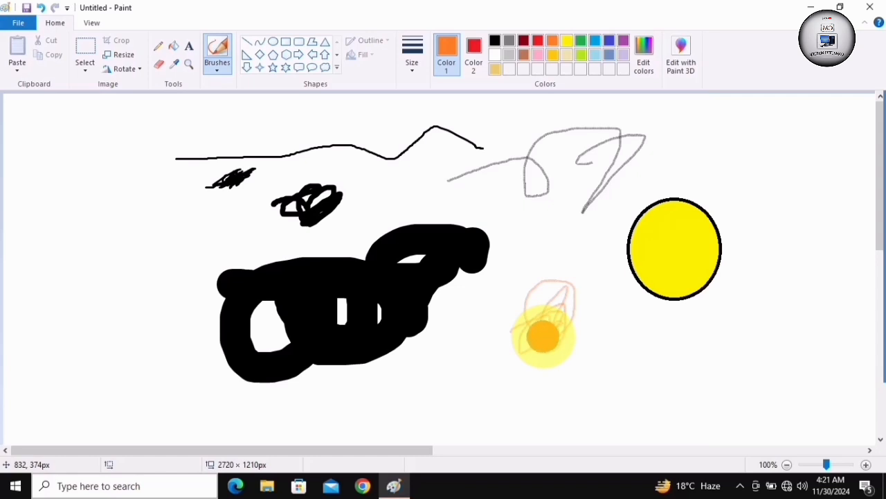
pyautogui.moveTo(489, 372)
pyautogui.mouseDown()
pyautogui.moveTo(538, 402)
pyautogui.moveTo(583, 357)
pyautogui.moveTo(436, 350)
pyautogui.moveTo(659, 325)
pyautogui.moveTo(750, 350)
pyautogui.moveTo(523, 368)
pyautogui.moveTo(562, 419)
pyautogui.moveTo(448, 376)
pyautogui.moveTo(450, 344)
pyautogui.moveTo(456, 366)
pyautogui.moveTo(599, 255)
pyautogui.moveTo(603, 290)
pyautogui.moveTo(591, 309)
pyautogui.moveTo(552, 269)
pyautogui.mouseUp()
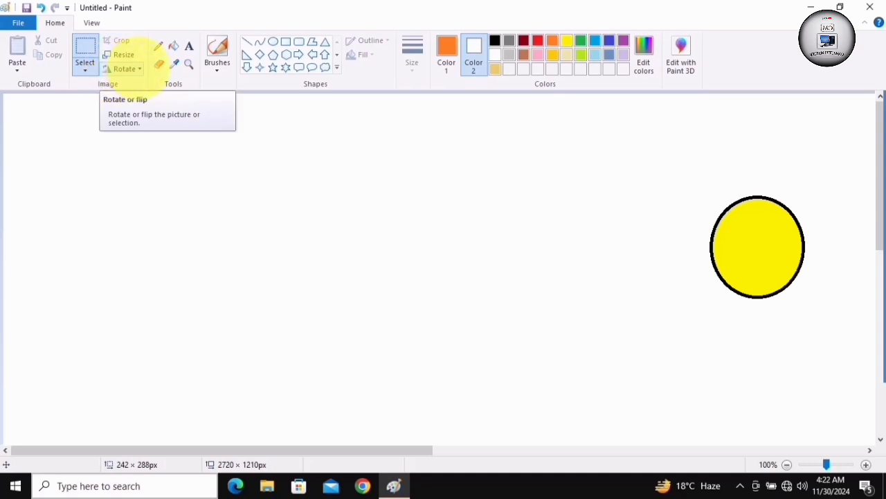
# Draw a black left-pointing arrow shape about 535 × 146 px and move it slightly toward the canvas's left edge
pyautogui.click(135, 68)
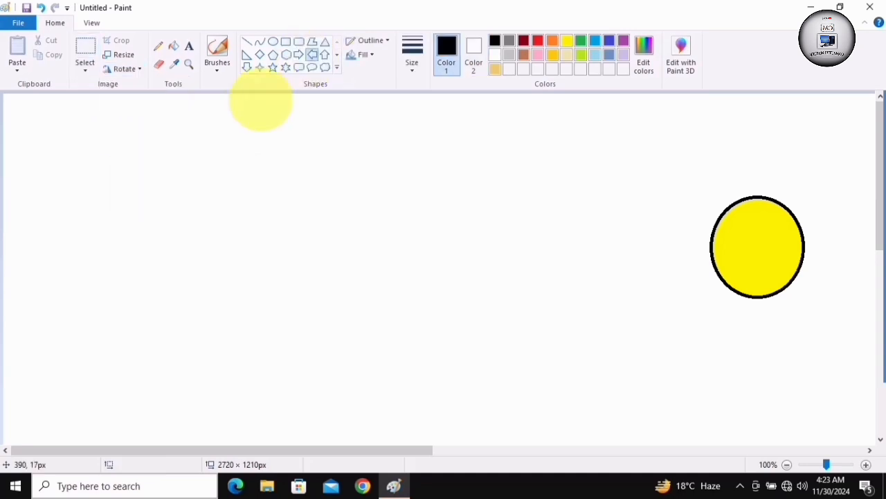
pyautogui.moveTo(94, 217)
pyautogui.mouseDown()
pyautogui.moveTo(340, 307)
pyautogui.moveTo(442, 312)
pyautogui.mouseUp()
pyautogui.moveTo(372, 263); pyautogui.dragTo(330, 263)
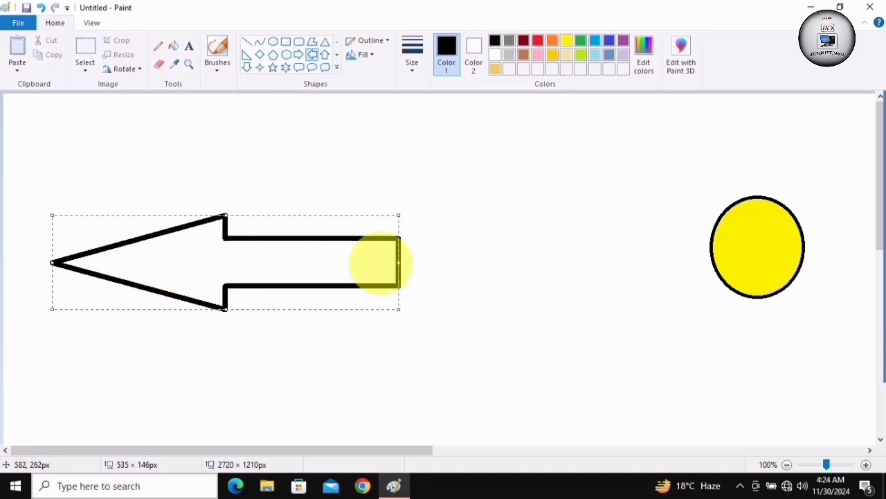
# Flip the arrow horizontally and rotate it left by 90°
pyautogui.click(137, 69)
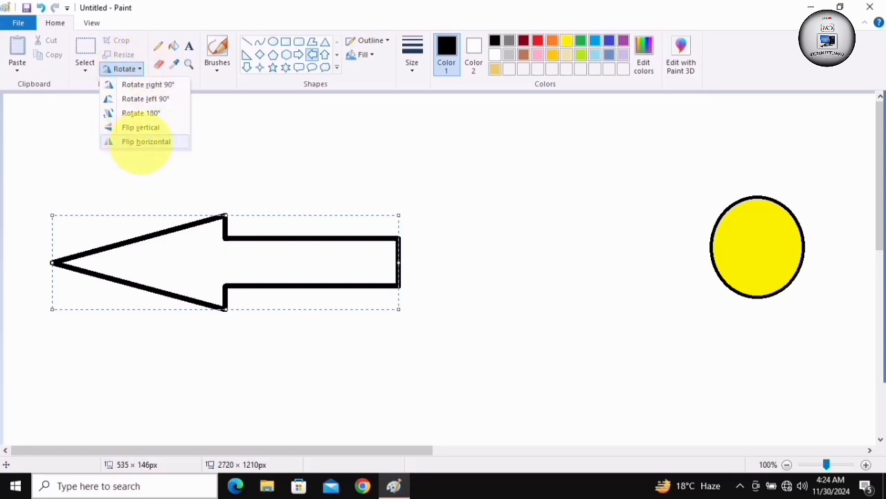
pyautogui.click(142, 142)
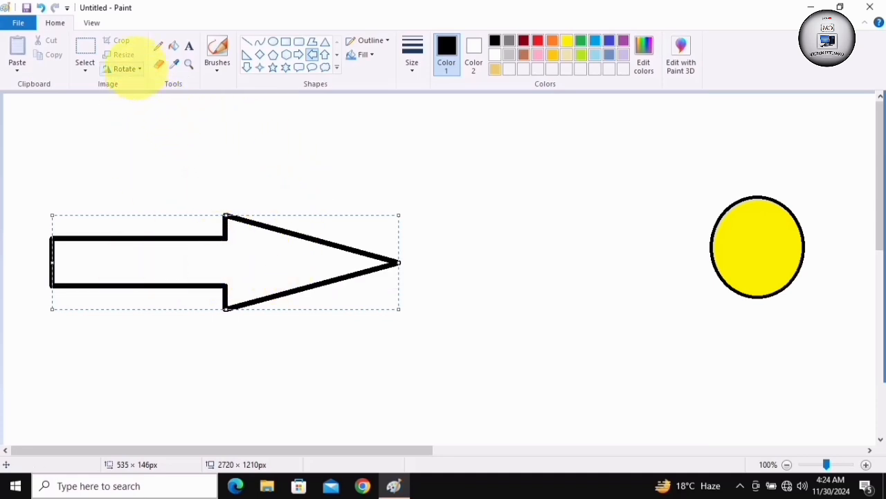
pyautogui.click(135, 69)
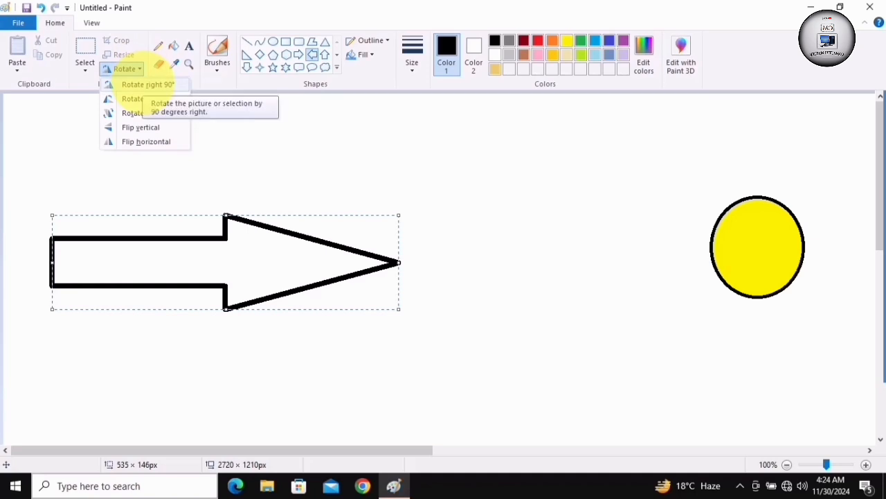
pyautogui.click(142, 98)
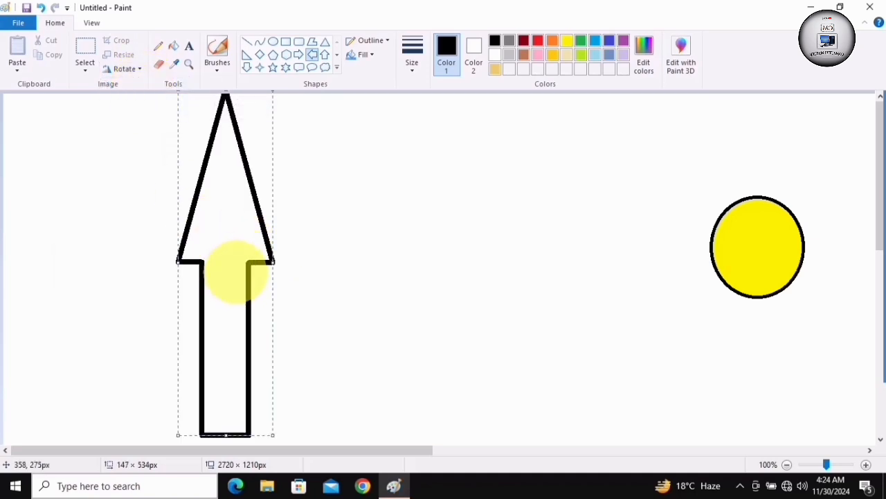
# Rotate the arrow by 180° and flip it vertically
pyautogui.click(124, 69)
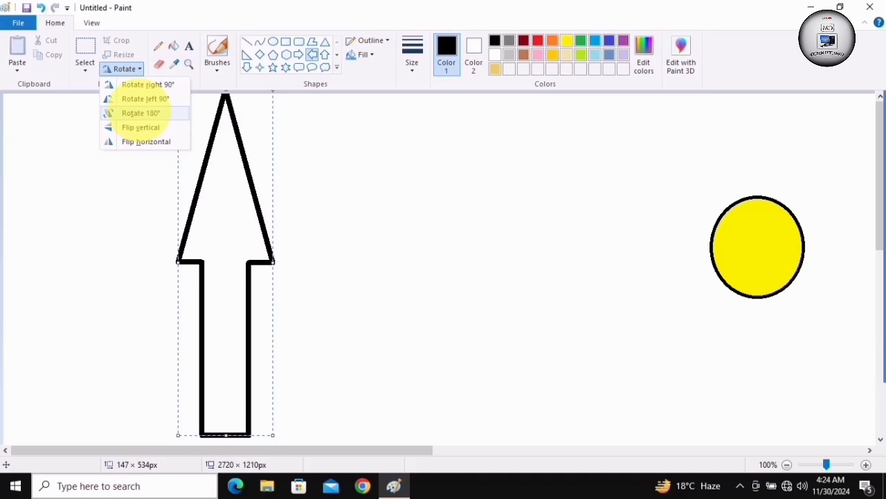
pyautogui.click(141, 112)
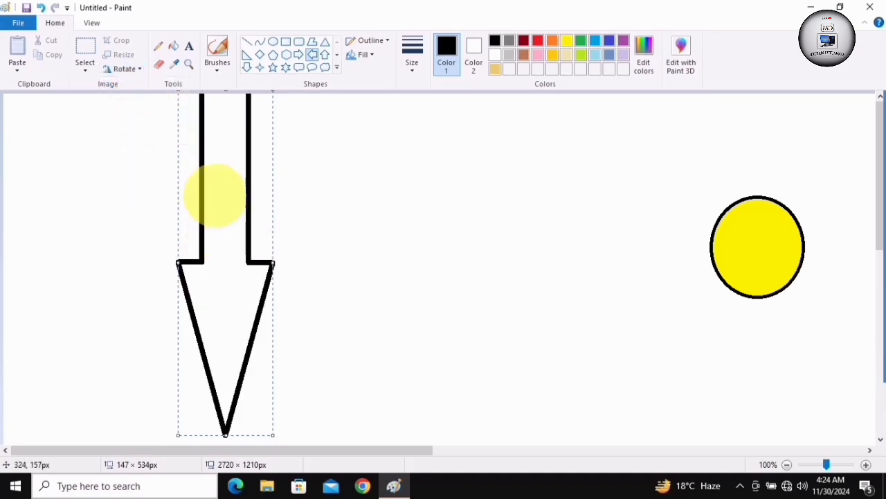
pyautogui.click(131, 69)
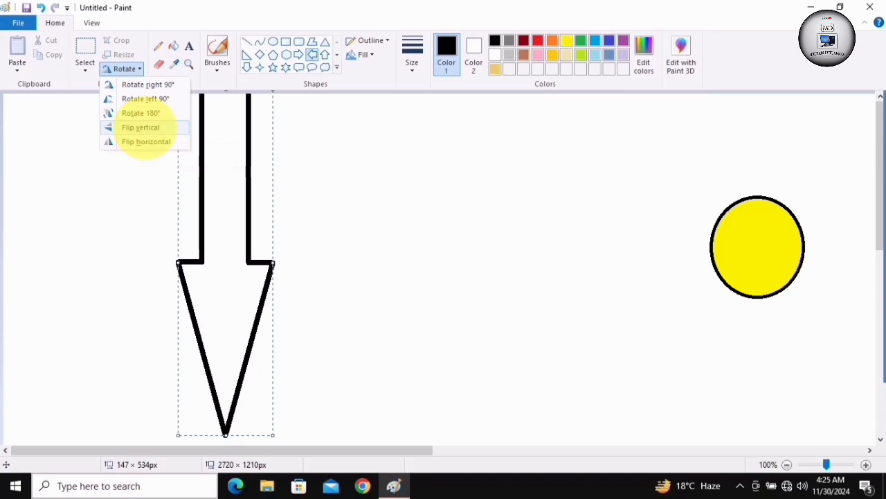
pyautogui.click(140, 128)
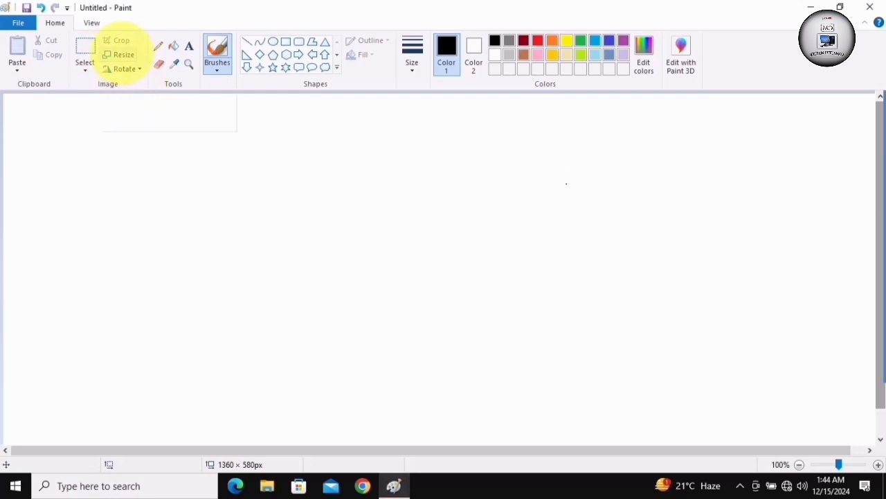
# Resize the picture to 50% horizontally and vertically with Maintain aspect ratio off, and extend the canvas to about 1360 × 576 px
pyautogui.click(123, 55)
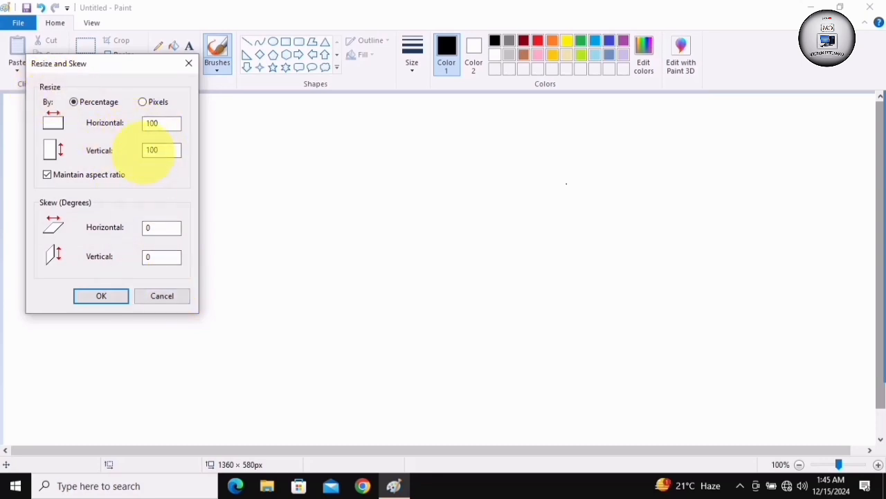
pyautogui.click(154, 150)
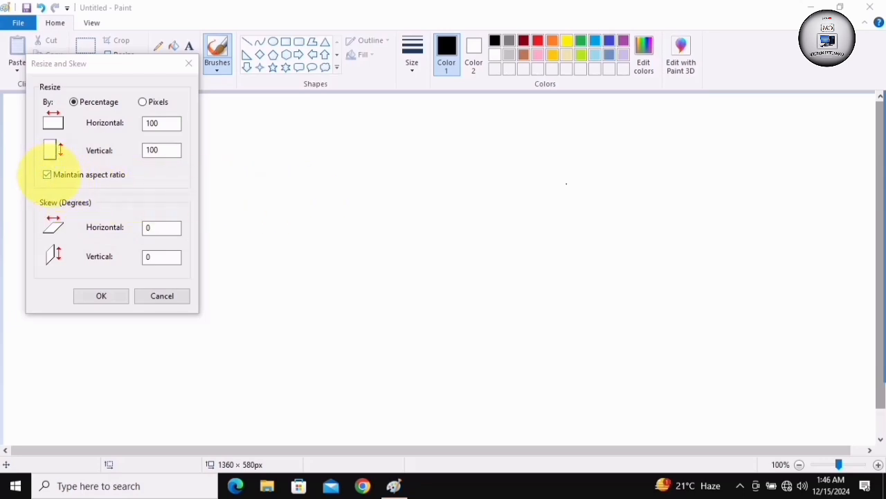
pyautogui.click(46, 174)
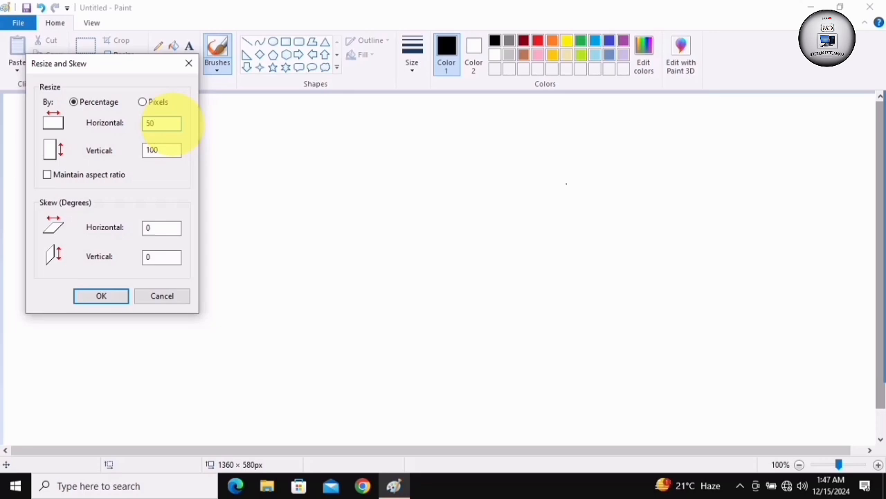
pyautogui.click(161, 151)
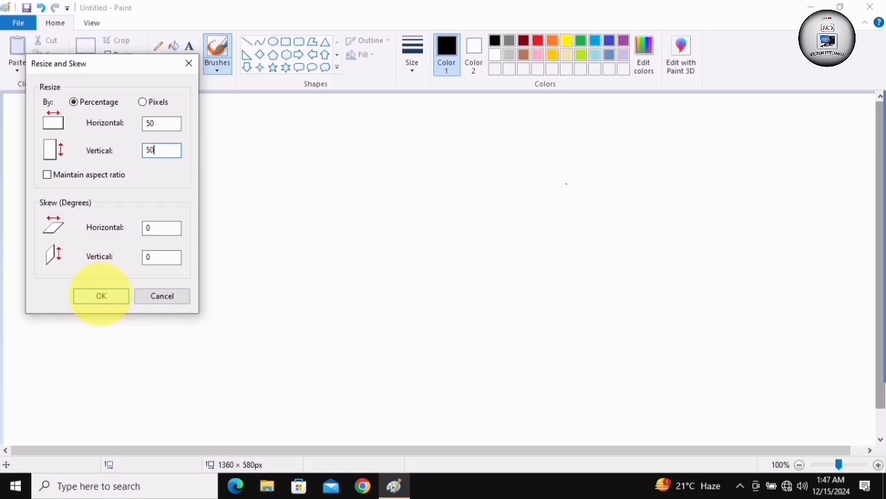
pyautogui.click(101, 295)
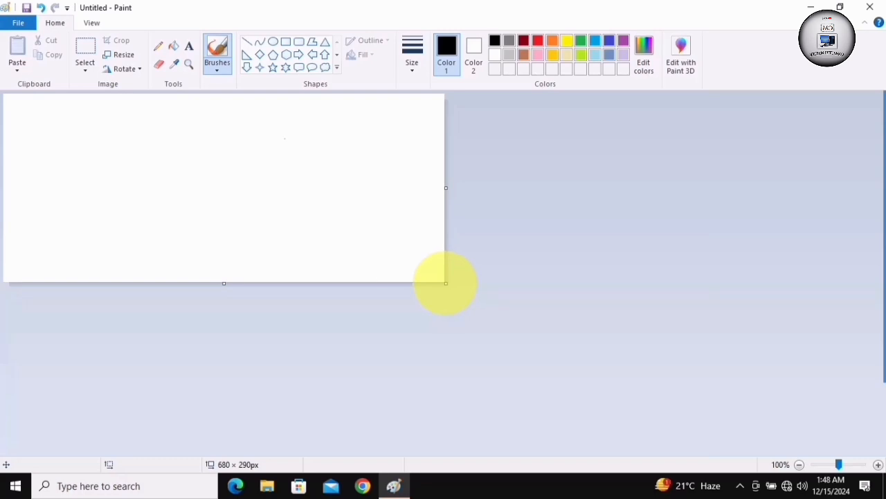
pyautogui.moveTo(446, 283); pyautogui.dragTo(883, 466)
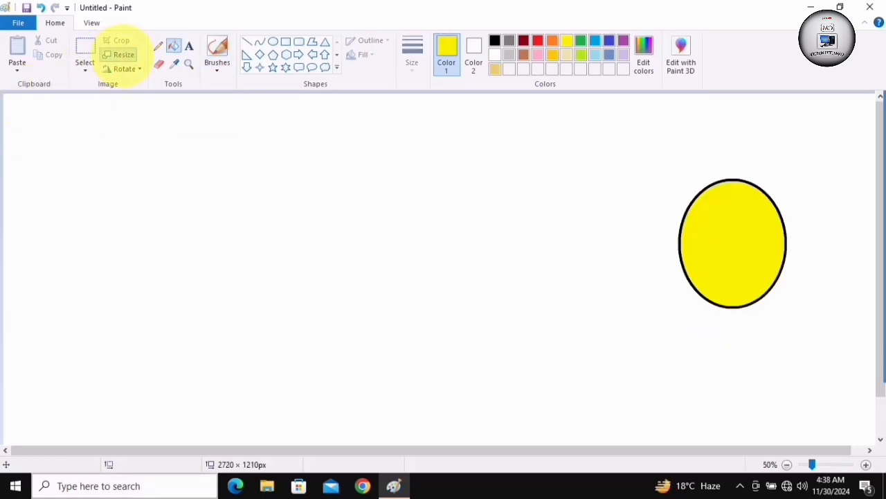
# Draw a tall, narrow black-outlined rectangle about 171 × 819 px to the left of the yellow oval
pyautogui.click(123, 54)
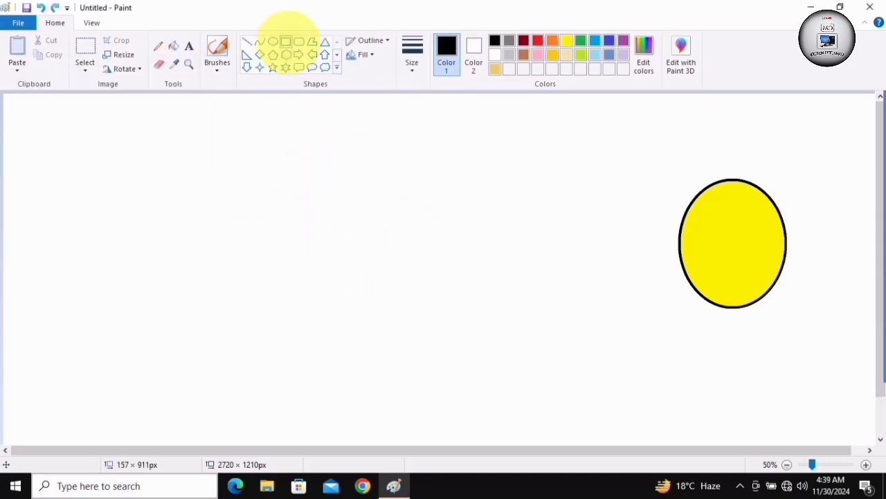
pyautogui.click(285, 41)
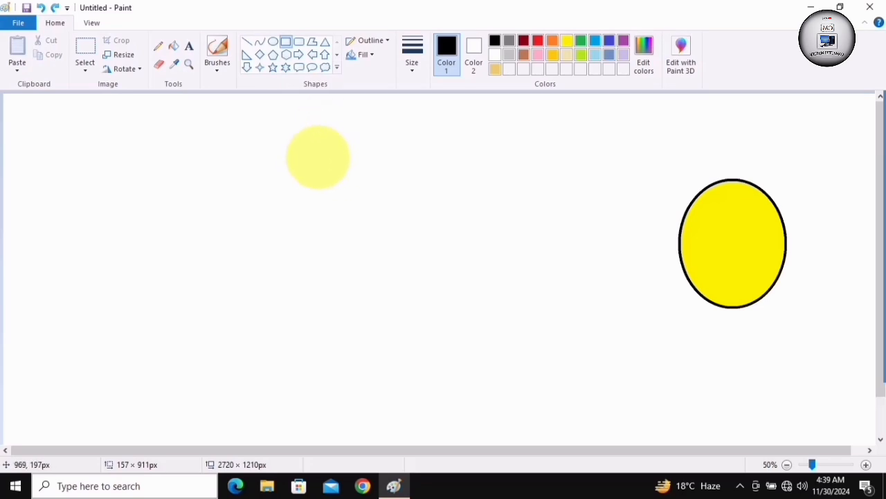
pyautogui.moveTo(315, 157); pyautogui.dragTo(367, 421)
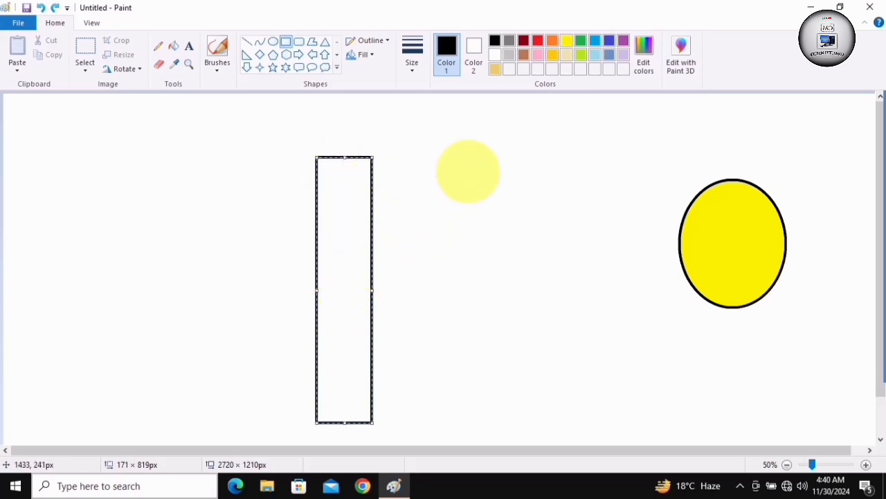
pyautogui.click(466, 182)
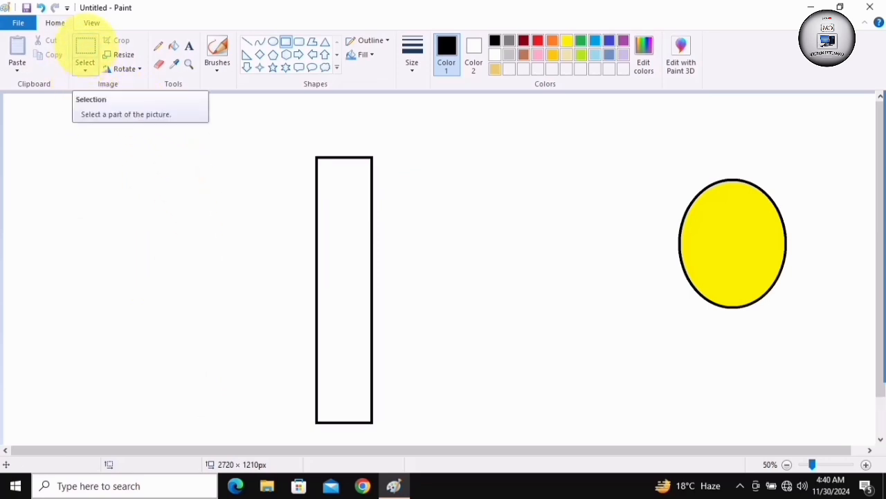
# Select a region of about 281 × 885 px around the tall rectangle and skew it horizontally by 50 degrees
pyautogui.click(86, 46)
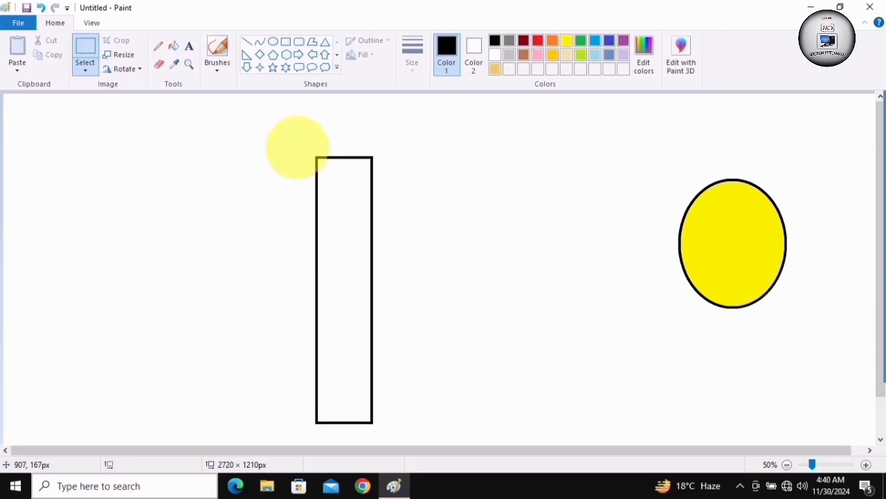
pyautogui.moveTo(297, 147); pyautogui.dragTo(389, 434)
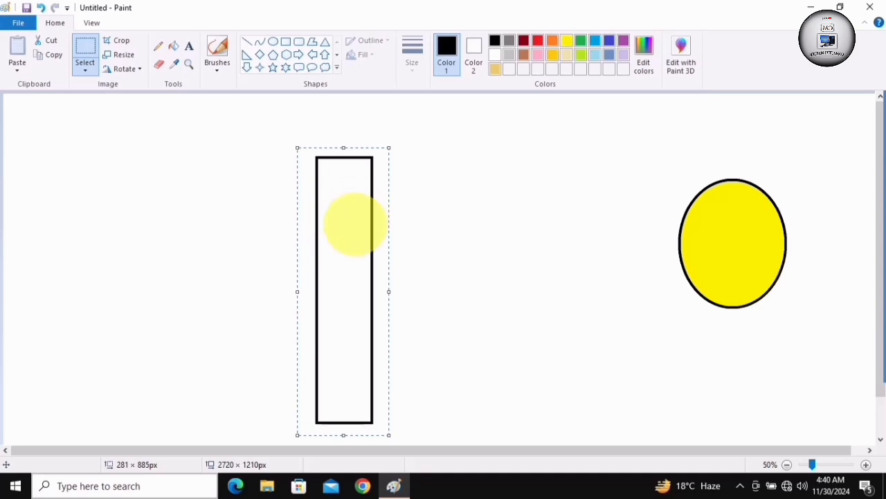
pyautogui.click(122, 55)
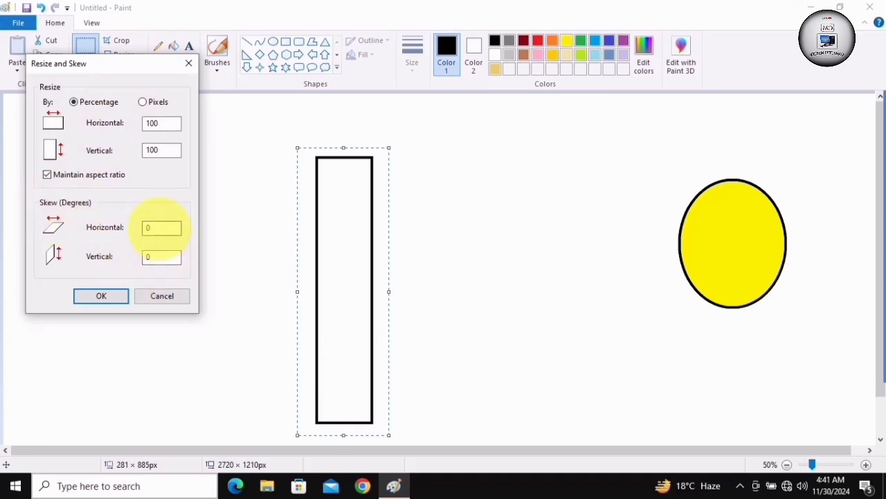
pyautogui.doubleClick(162, 228)
pyautogui.write('50')
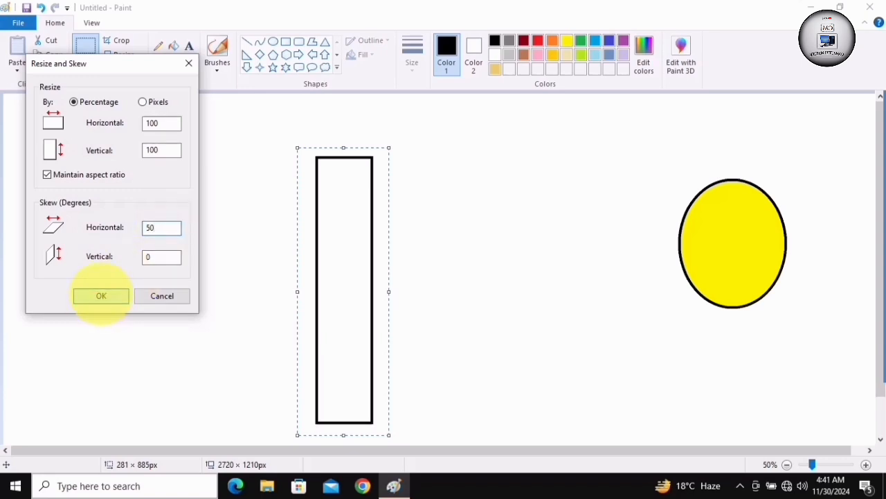
pyautogui.click(101, 296)
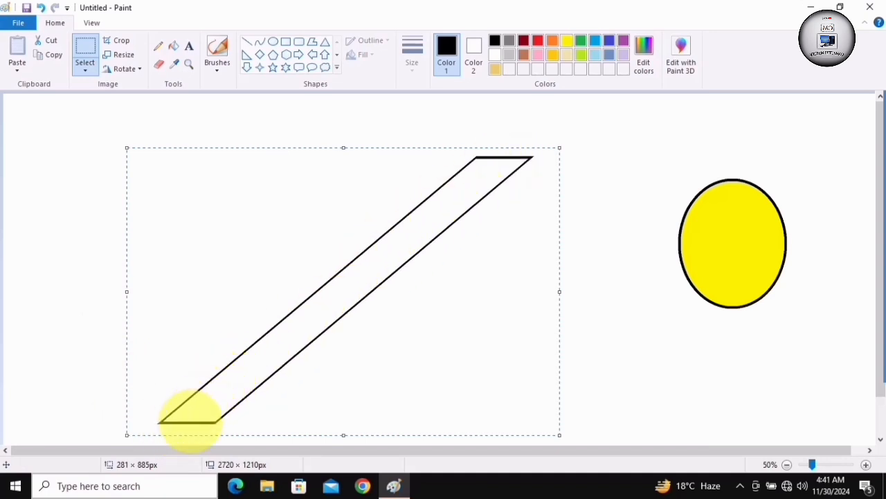
# Skew the selected slanted shape vertically by 50 degrees
pyautogui.hotkey('ctrl', 'w')
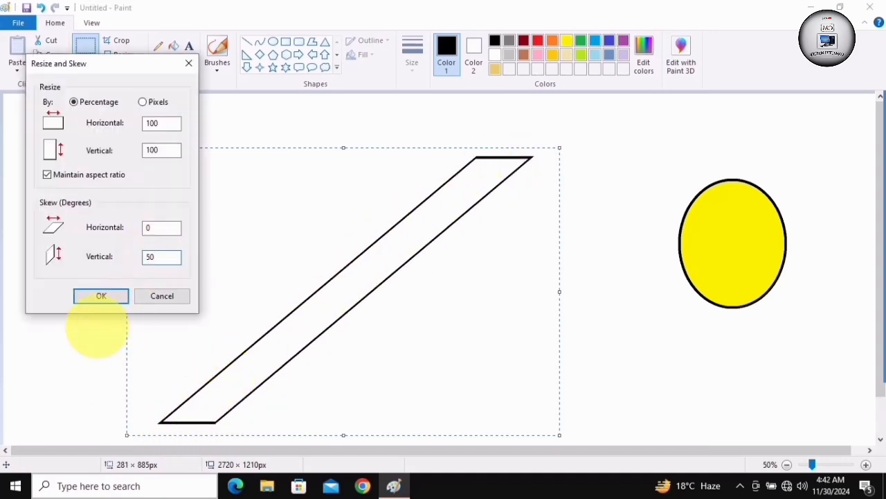
pyautogui.click(165, 256)
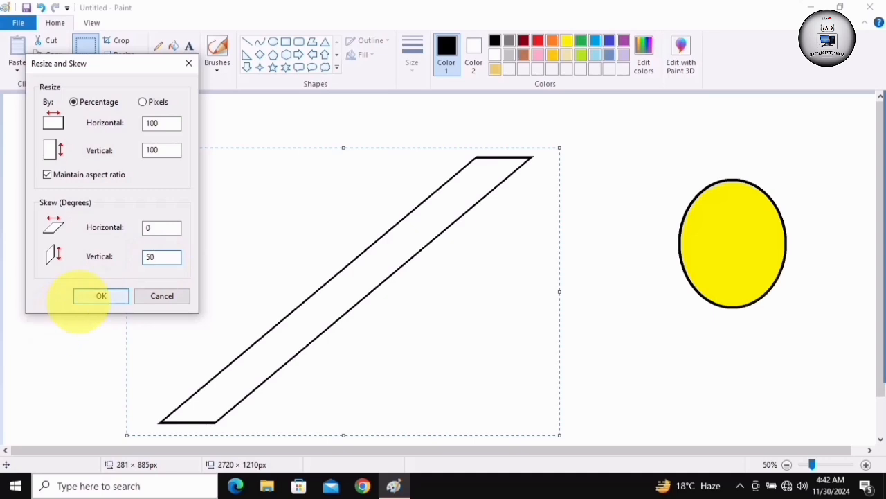
pyautogui.click(101, 296)
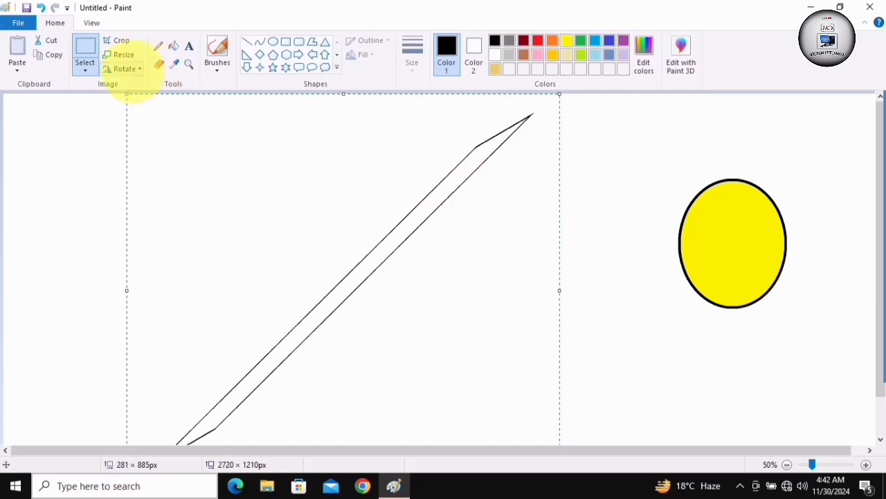
pyautogui.click(124, 55)
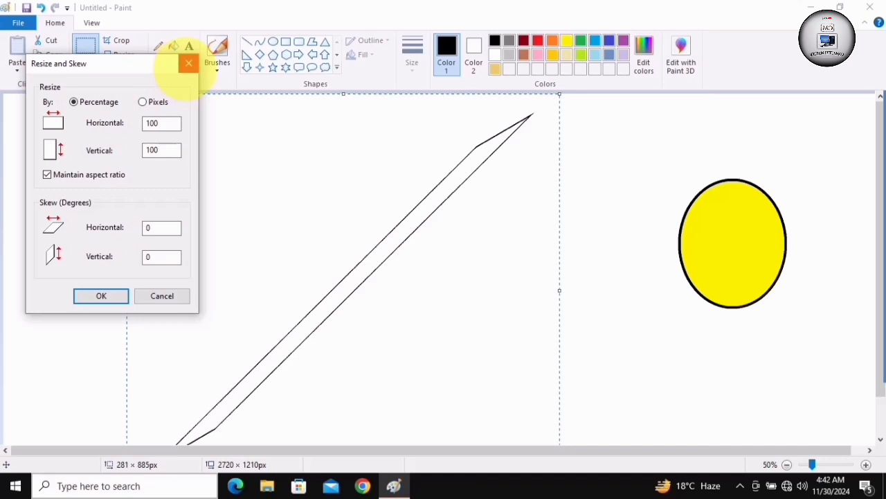
pyautogui.click(188, 63)
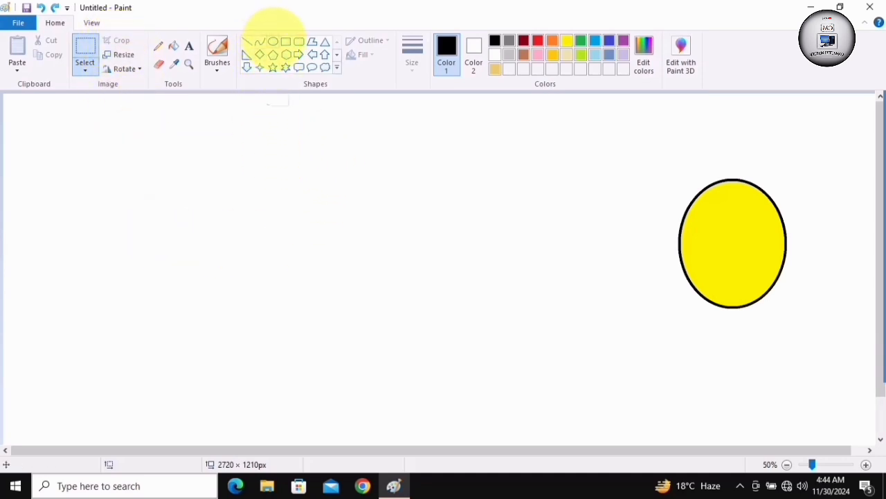
# Draw a large, unfilled black-outlined oval to the left of the yellow oval
pyautogui.click(273, 42)
pyautogui.moveTo(240, 164); pyautogui.dragTo(410, 341)
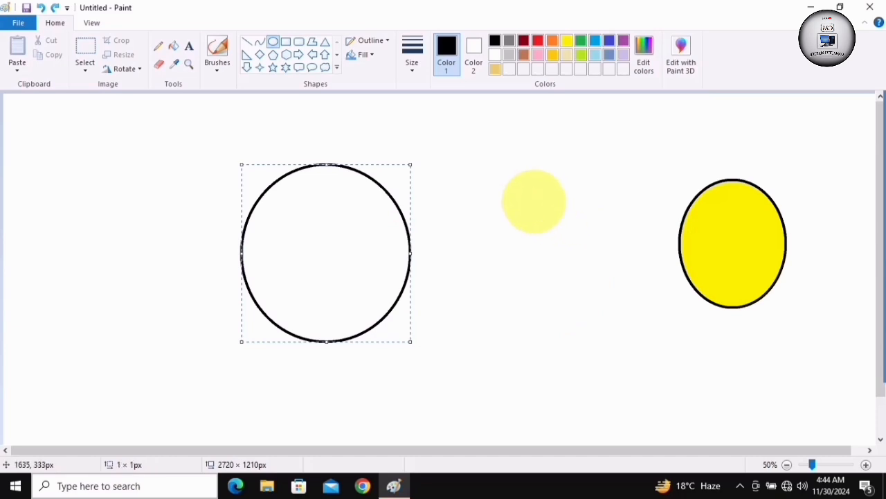
pyautogui.click(533, 201)
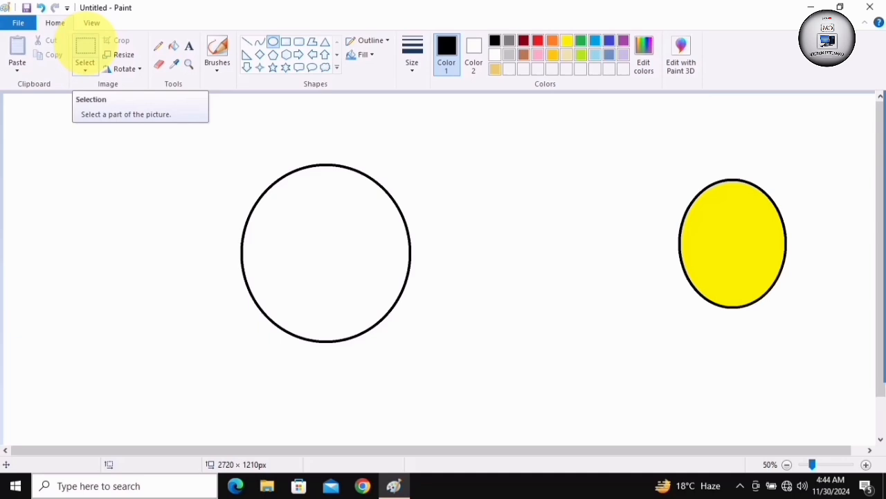
# Crop the picture to a region of about 725 × 699 px around the unfilled oval and undo the crop
pyautogui.click(85, 47)
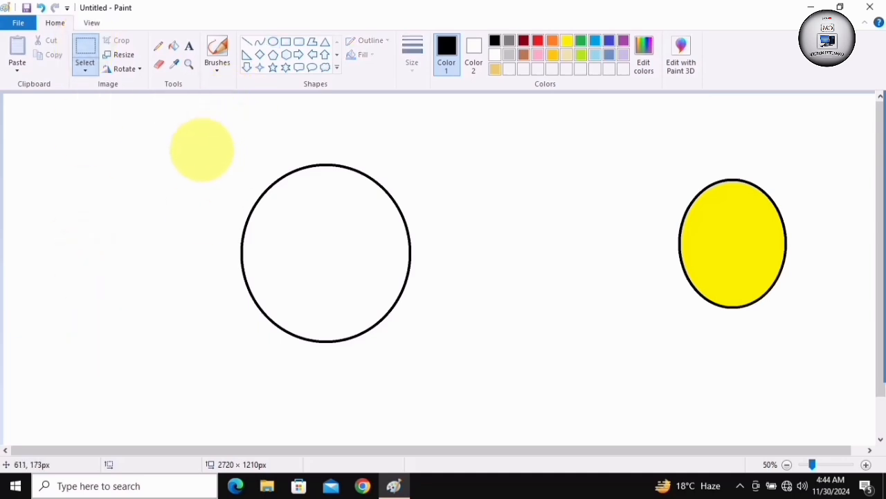
pyautogui.moveTo(201, 149); pyautogui.dragTo(437, 376)
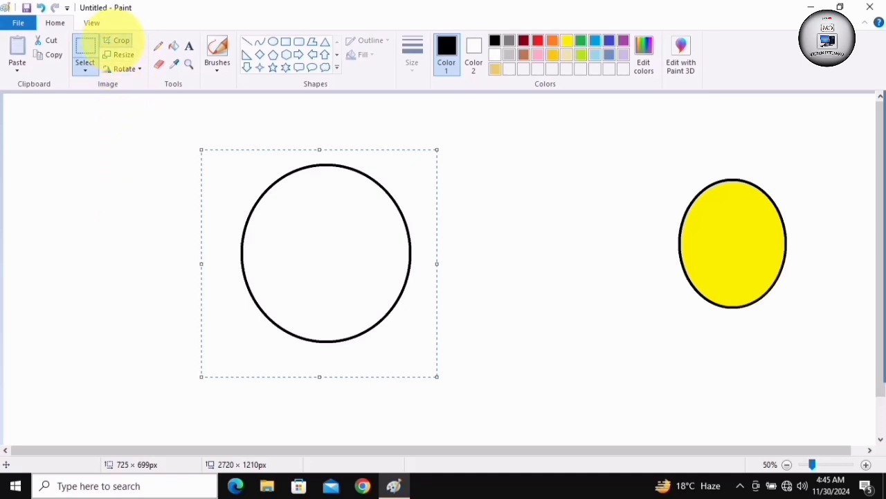
pyautogui.click(118, 40)
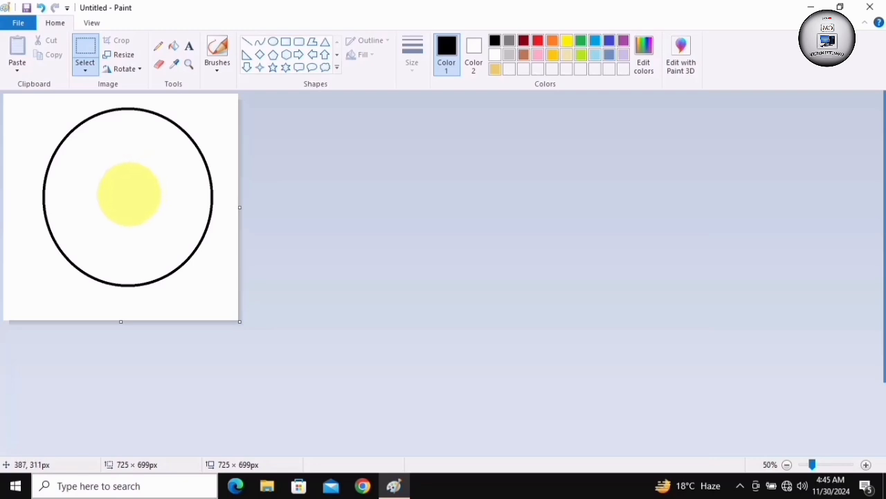
pyautogui.hotkey('ctrl', 'z')
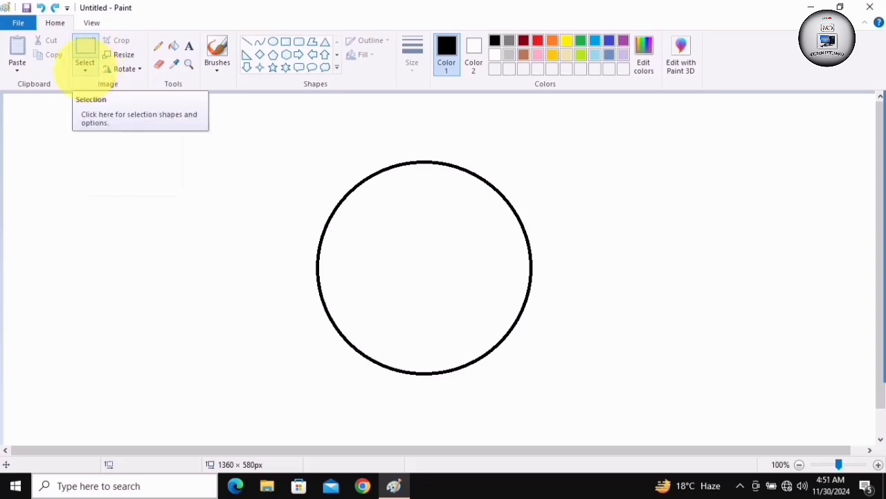
# Draw a large black-outlined oval near the canvas's centre and fill it with red
pyautogui.click(84, 66)
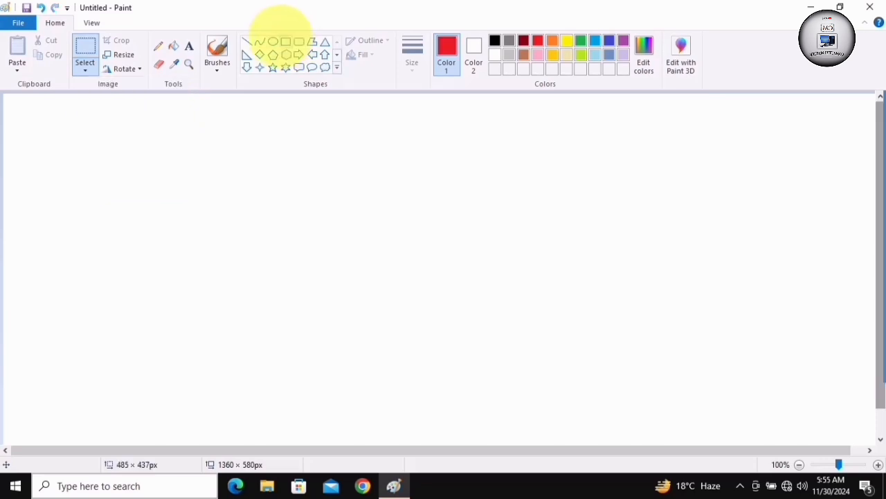
pyautogui.click(272, 41)
pyautogui.moveTo(351, 154); pyautogui.dragTo(577, 389)
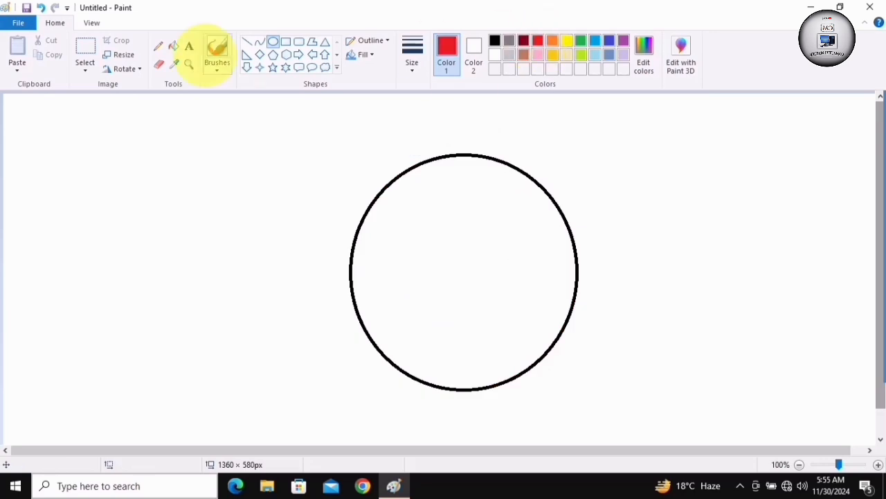
pyautogui.click(174, 45)
pyautogui.click(415, 201)
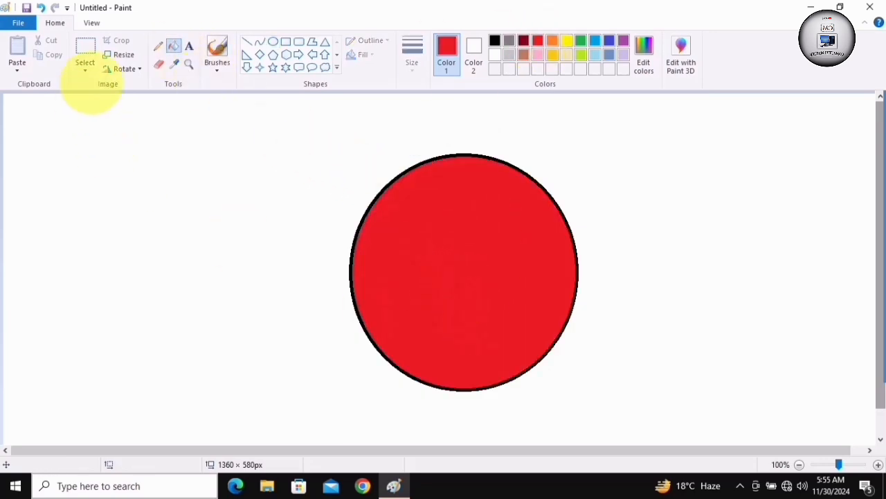
# Enclose the red oval in a rectangular selection about 471 × 440 px, move it slightly left and deselect it
pyautogui.click(85, 69)
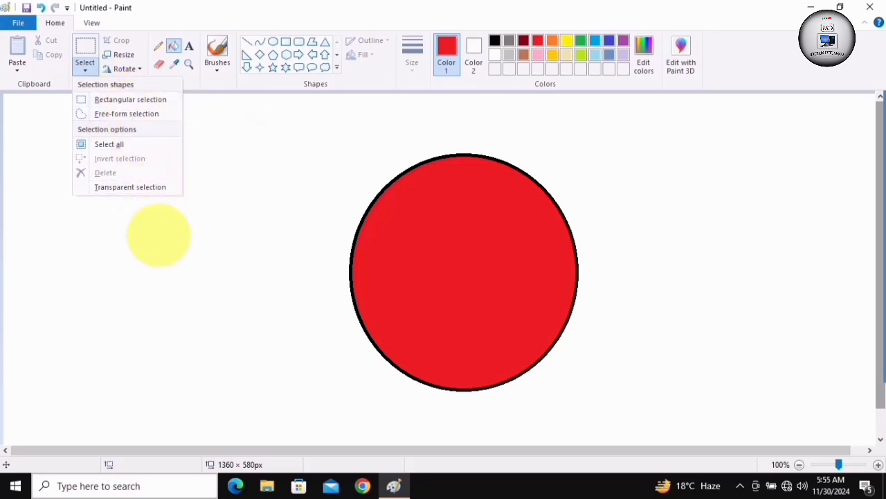
pyautogui.click(163, 235)
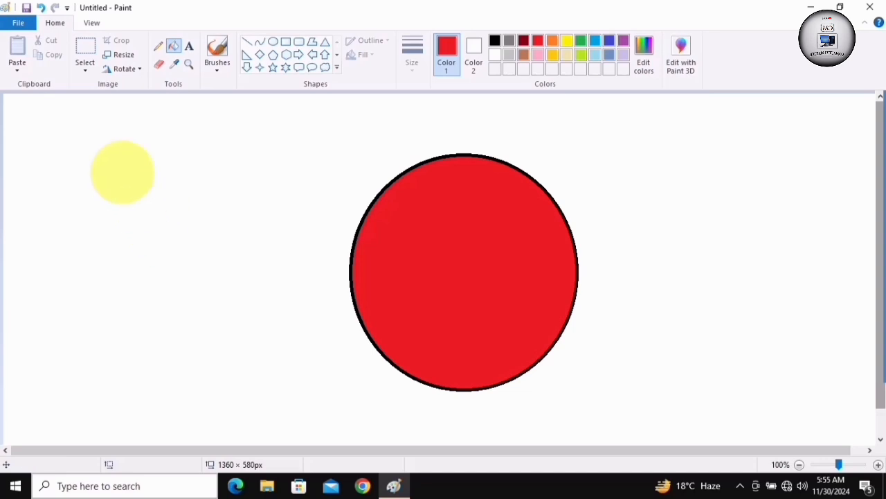
pyautogui.click(86, 69)
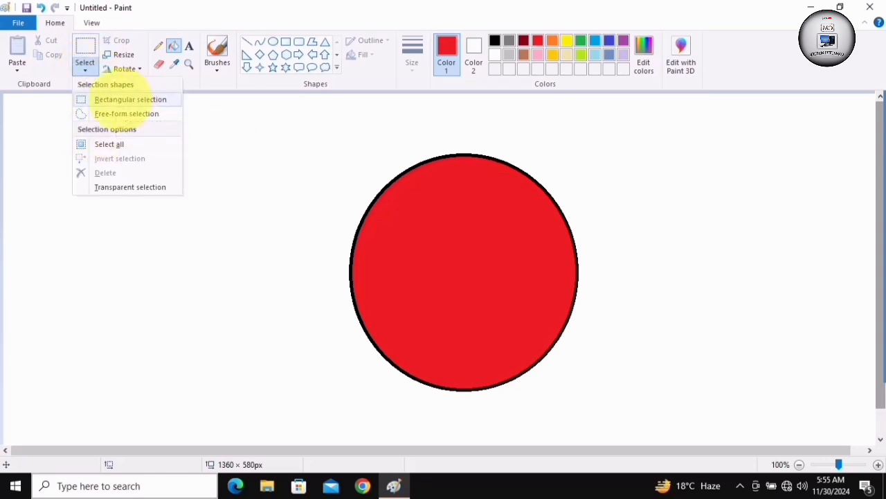
pyautogui.click(129, 99)
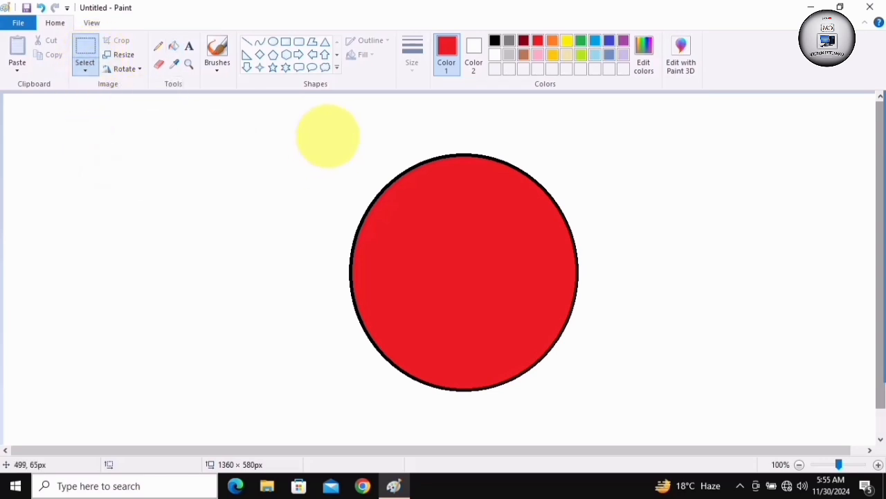
pyautogui.moveTo(318, 133); pyautogui.dragTo(624, 419)
pyautogui.moveTo(454, 286)
pyautogui.mouseDown()
pyautogui.moveTo(458, 271)
pyautogui.moveTo(583, 301)
pyautogui.moveTo(612, 287)
pyautogui.moveTo(448, 282)
pyautogui.mouseUp()
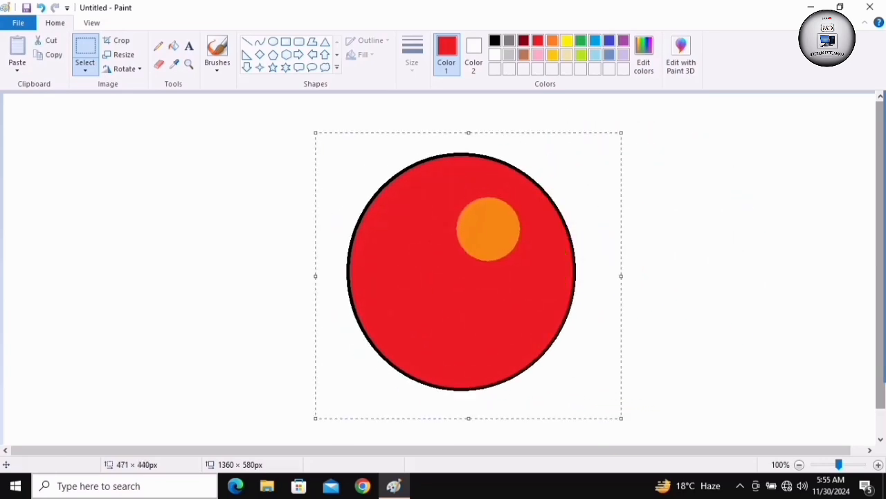
pyautogui.click(412, 237)
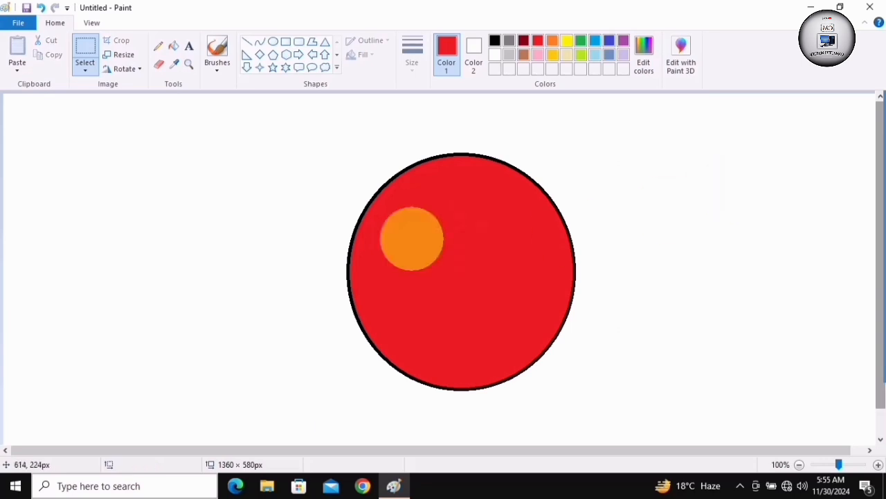
# Delete a rectangular selection of about 521 × 452 px around the red oval and undo the deletion
pyautogui.moveTo(299, 128); pyautogui.dragTo(635, 422)
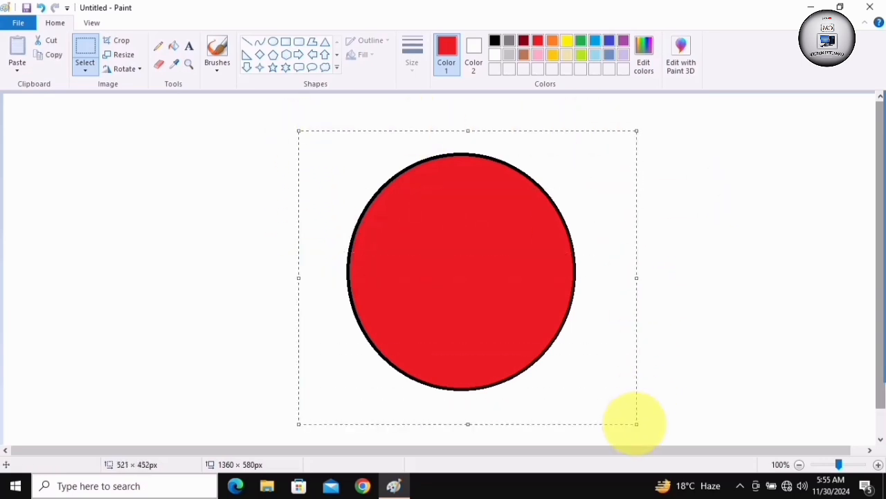
pyautogui.press('Delete')
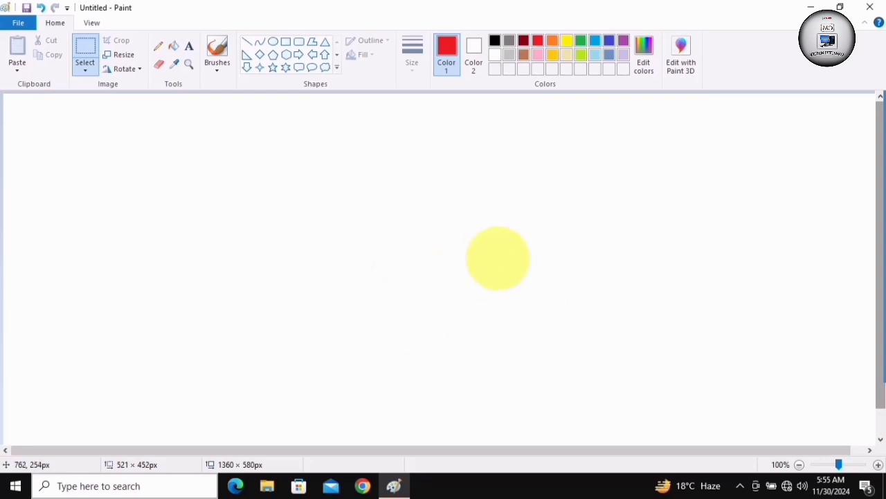
pyautogui.hotkey('ctrl', 'z')
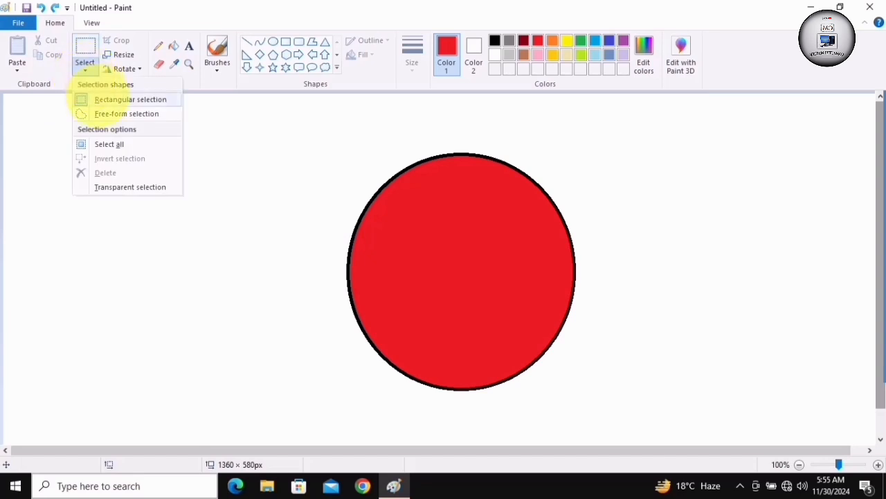
# Delete a curved free-form selection inside the red oval and undo the deletion
pyautogui.click(108, 113)
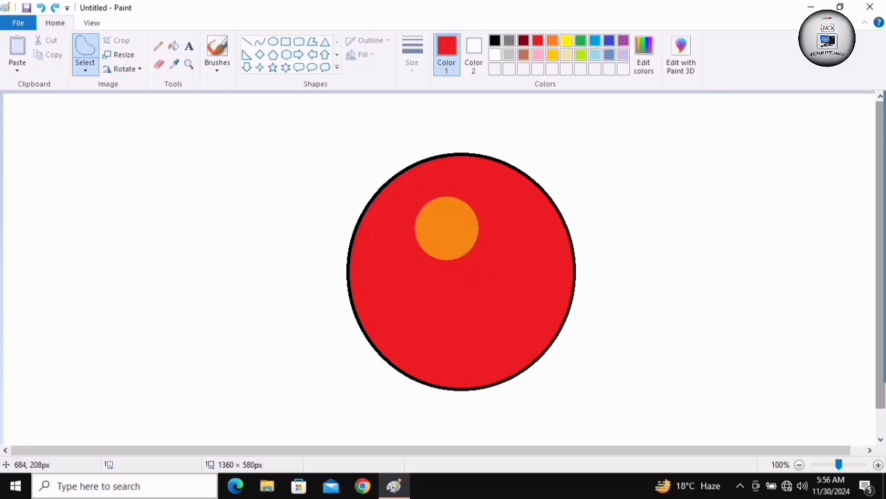
pyautogui.moveTo(466, 214)
pyautogui.mouseDown()
pyautogui.moveTo(473, 242)
pyautogui.moveTo(478, 286)
pyautogui.moveTo(431, 299)
pyautogui.moveTo(440, 324)
pyautogui.moveTo(484, 324)
pyautogui.moveTo(507, 287)
pyautogui.moveTo(515, 243)
pyautogui.moveTo(463, 210)
pyautogui.mouseUp()
pyautogui.press('Delete')
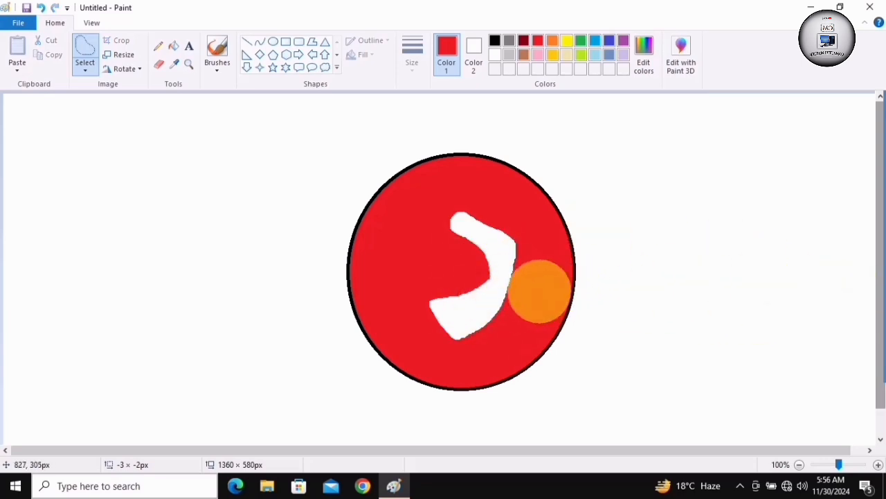
pyautogui.hotkey('ctrl', 'z')
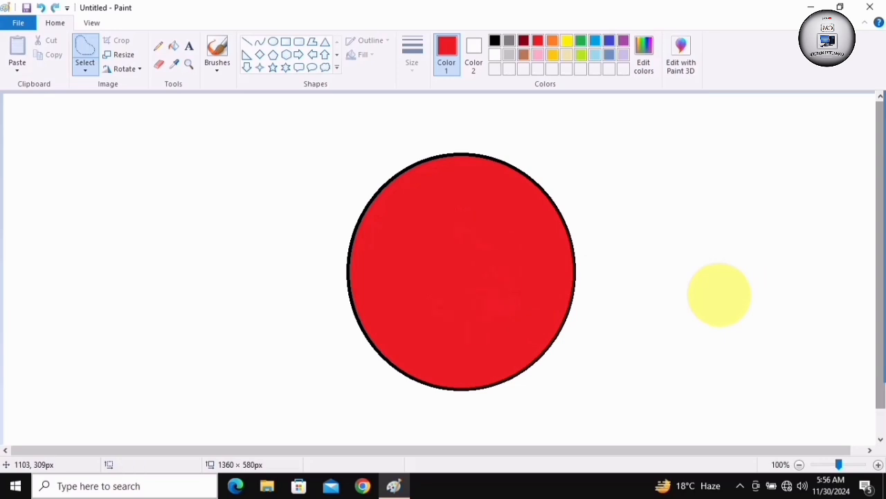
# Move a curved free-form selection from inside the red oval to the blank canvas on its right and undo the move
pyautogui.moveTo(441, 211)
pyautogui.mouseDown()
pyautogui.moveTo(503, 217)
pyautogui.moveTo(518, 297)
pyautogui.moveTo(426, 285)
pyautogui.moveTo(426, 316)
pyautogui.moveTo(483, 354)
pyautogui.moveTo(430, 356)
pyautogui.moveTo(403, 306)
pyautogui.moveTo(408, 261)
pyautogui.moveTo(443, 214)
pyautogui.mouseUp()
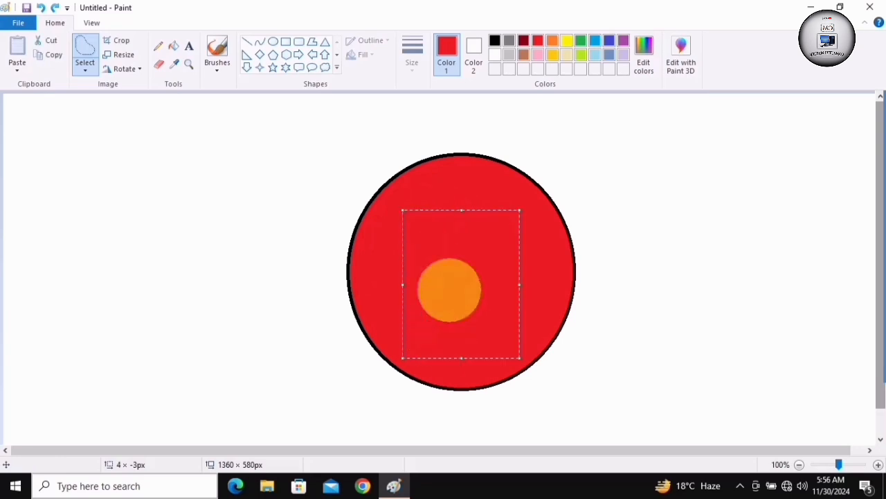
pyautogui.moveTo(450, 259); pyautogui.dragTo(704, 221)
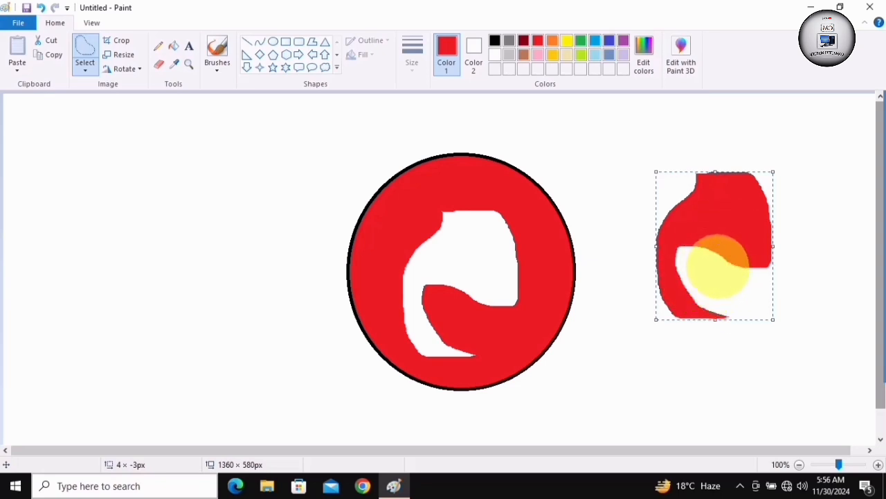
pyautogui.hotkey('ctrl', 'z')
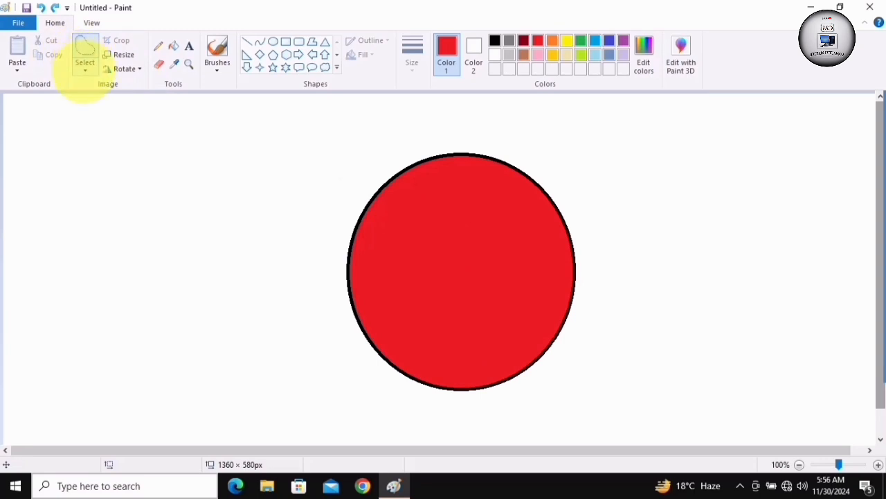
# Select the whole canvas, shift the oval slightly left and down, and deselect
pyautogui.click(84, 68)
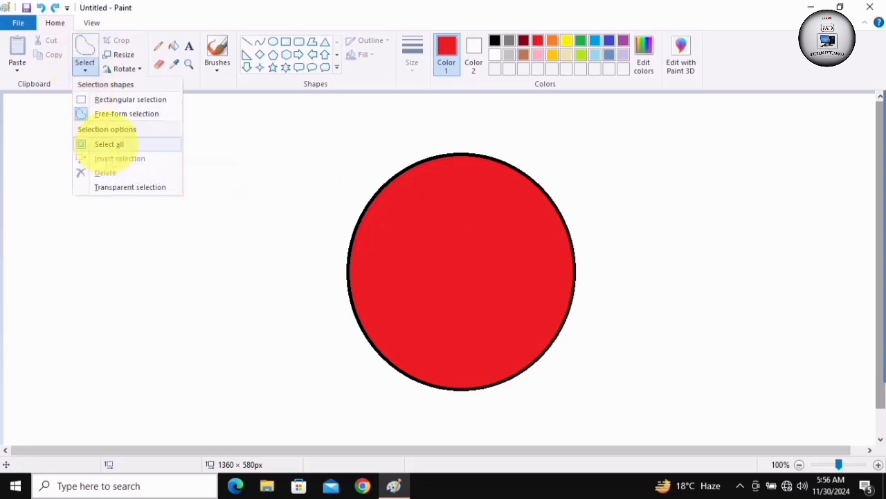
pyautogui.click(108, 144)
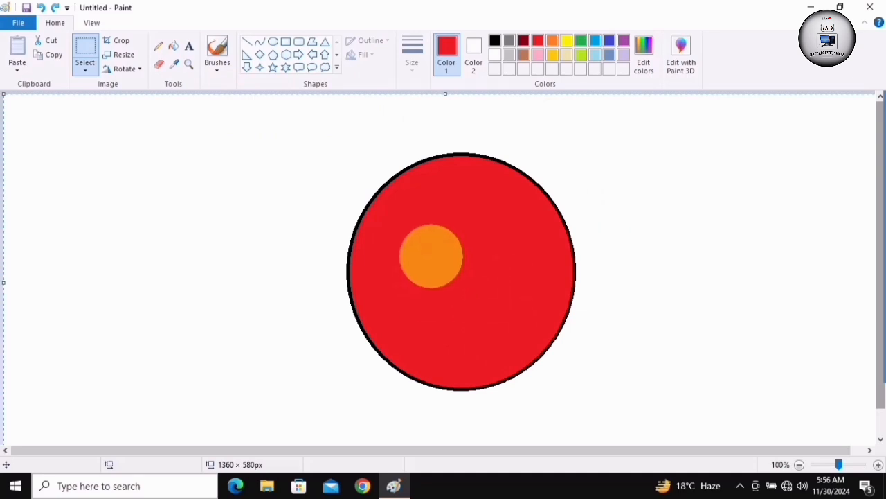
pyautogui.moveTo(431, 252); pyautogui.dragTo(413, 271)
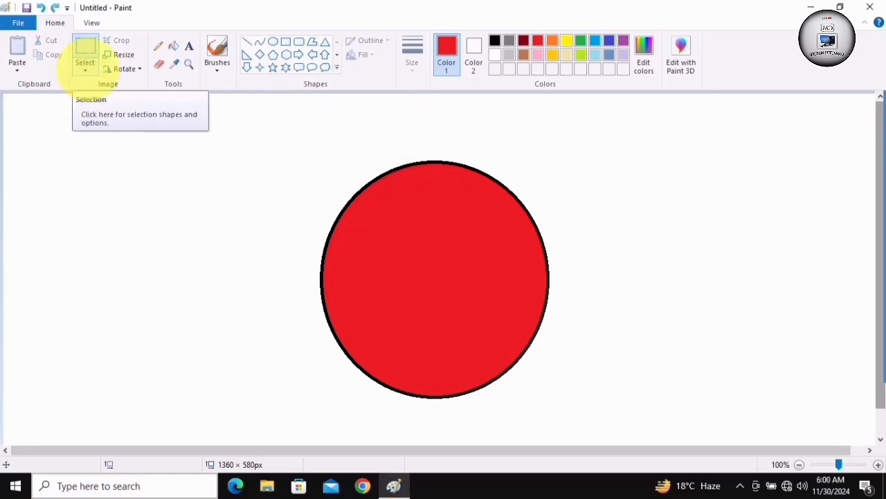
# Select a rectangle of about 132 × 200 px inside the oval, delete the inverted selection and undo the deletion
pyautogui.click(85, 64)
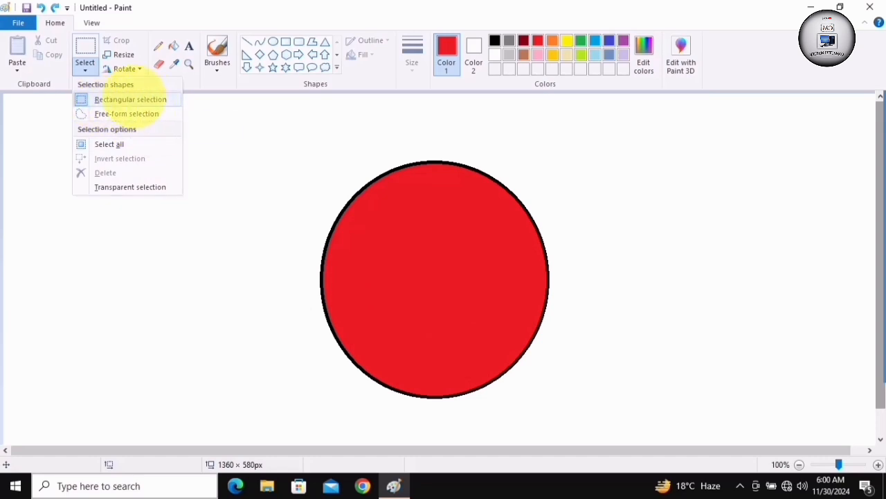
pyautogui.click(131, 100)
pyautogui.moveTo(393, 217); pyautogui.dragTo(478, 346)
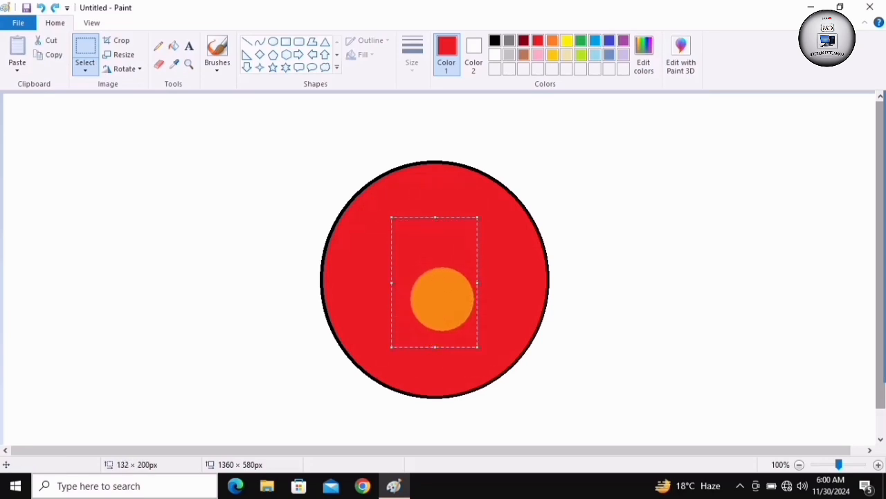
pyautogui.click(85, 69)
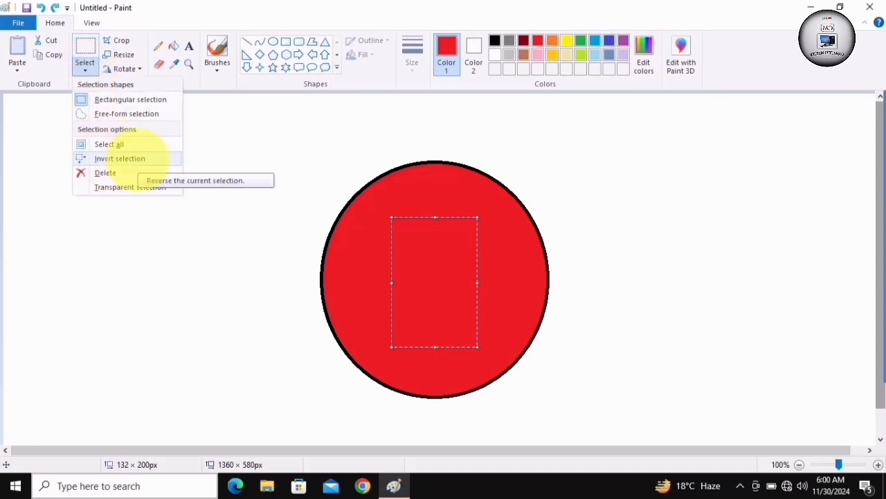
pyautogui.click(125, 158)
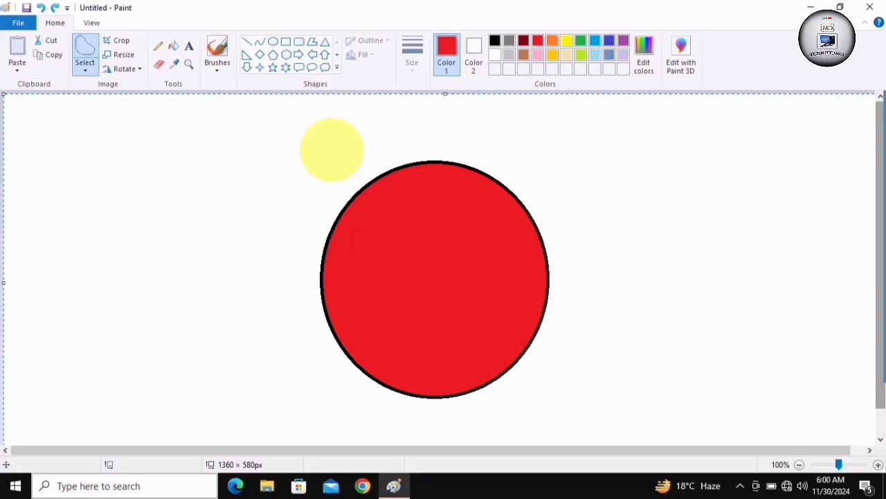
pyautogui.hotkey('ctrl', 'z')
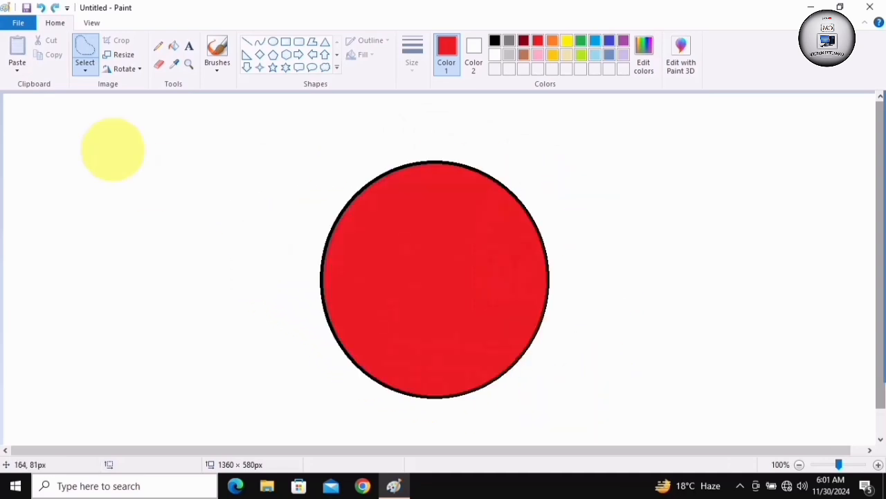
# Delete a rectangular selection of about 485 × 194 px over the oval's upper half and undo the deletion
pyautogui.click(85, 68)
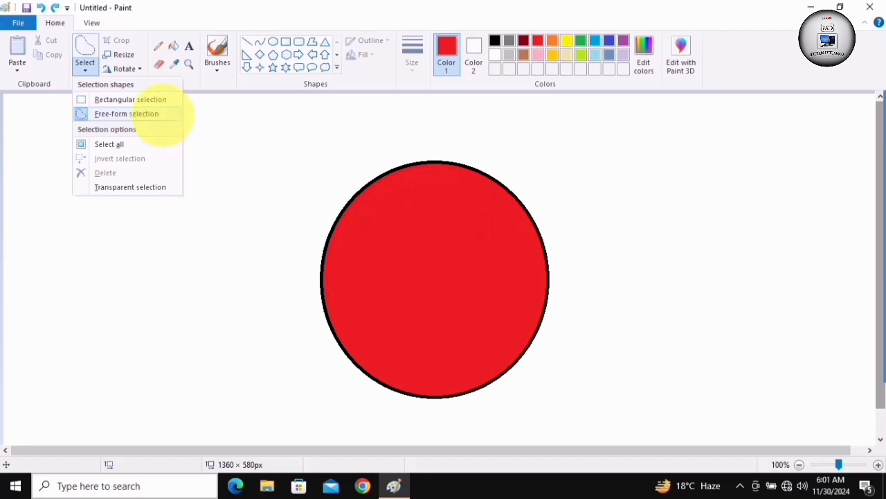
pyautogui.click(149, 99)
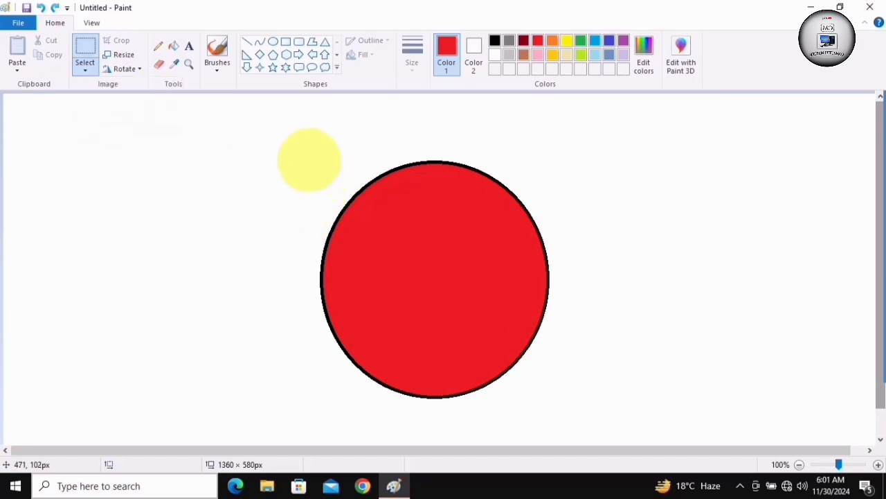
pyautogui.moveTo(296, 149); pyautogui.dragTo(612, 274)
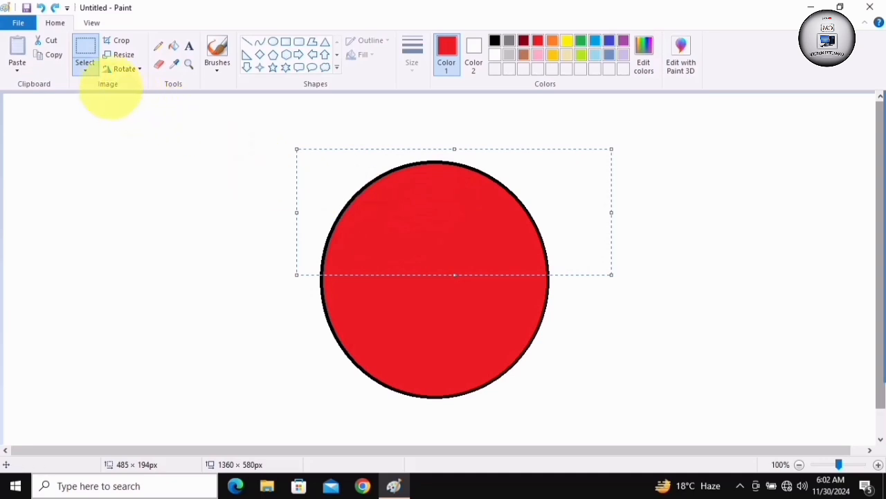
pyautogui.click(86, 64)
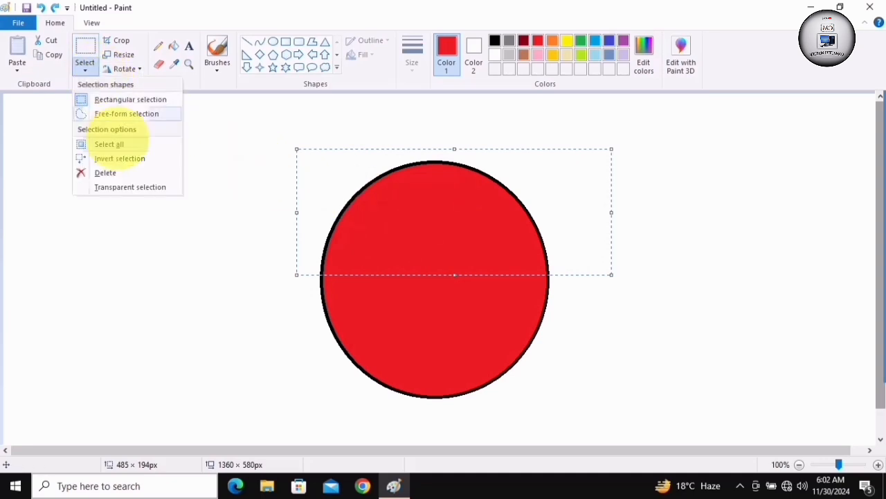
pyautogui.click(104, 173)
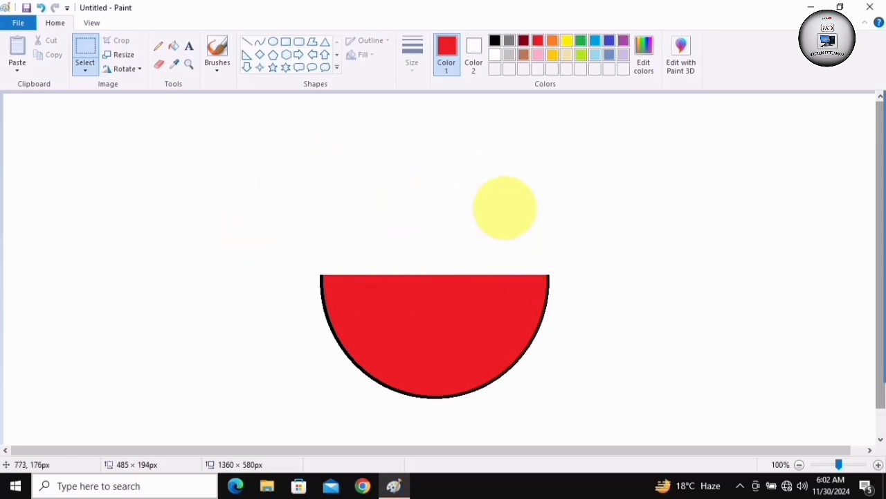
pyautogui.click(85, 65)
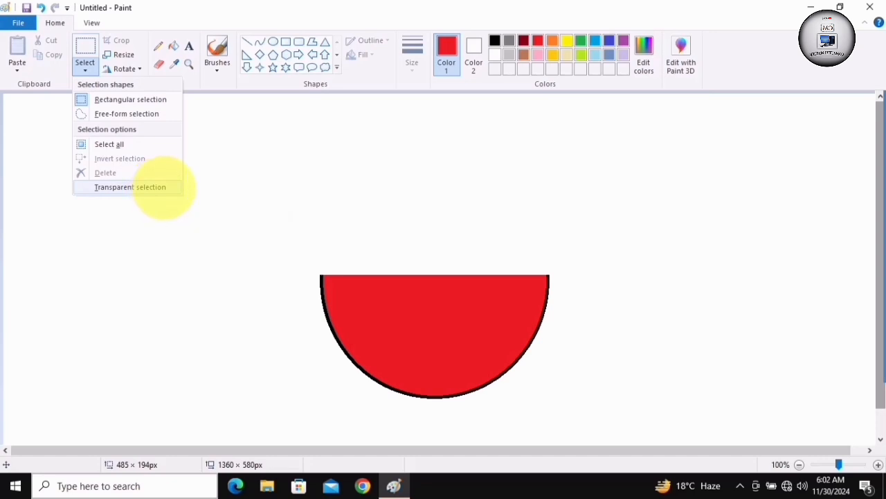
pyautogui.click(164, 187)
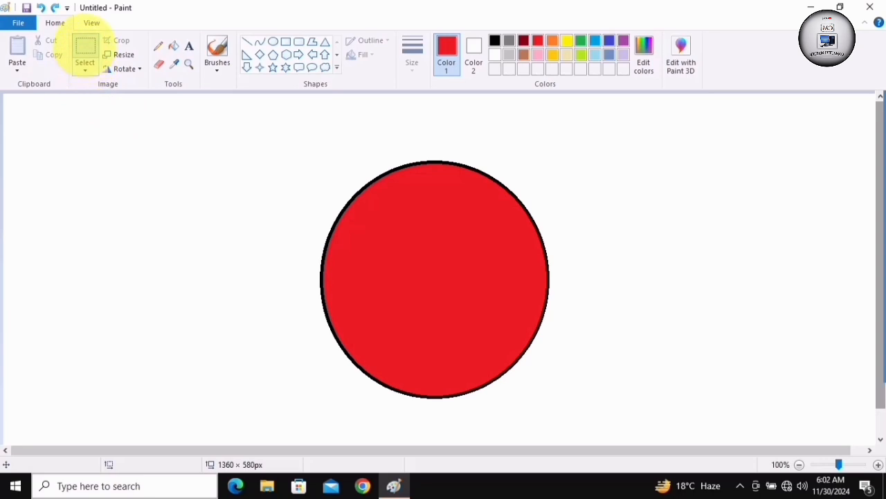
# Move the oval right within a rectangular selection of about 459 × 429 px and paste a copy of it on its left side
pyautogui.moveTo(284, 144); pyautogui.dragTo(579, 422)
pyautogui.moveTo(457, 272); pyautogui.dragTo(521, 262)
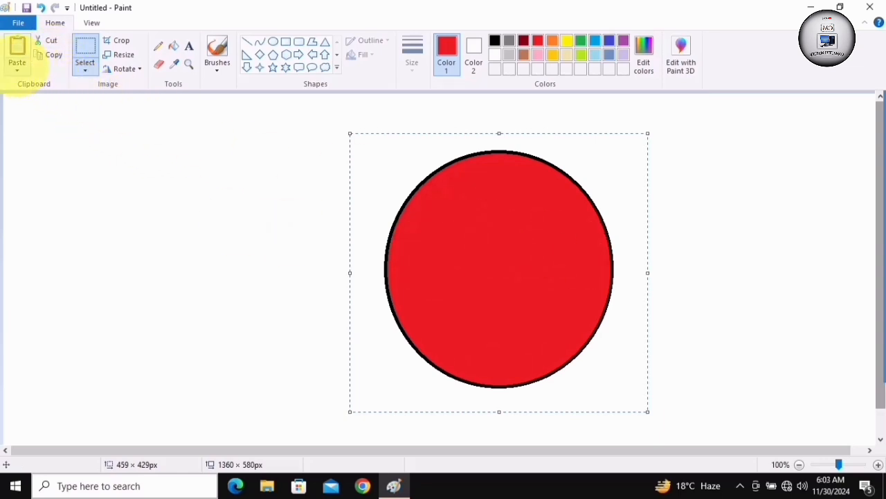
pyautogui.click(17, 54)
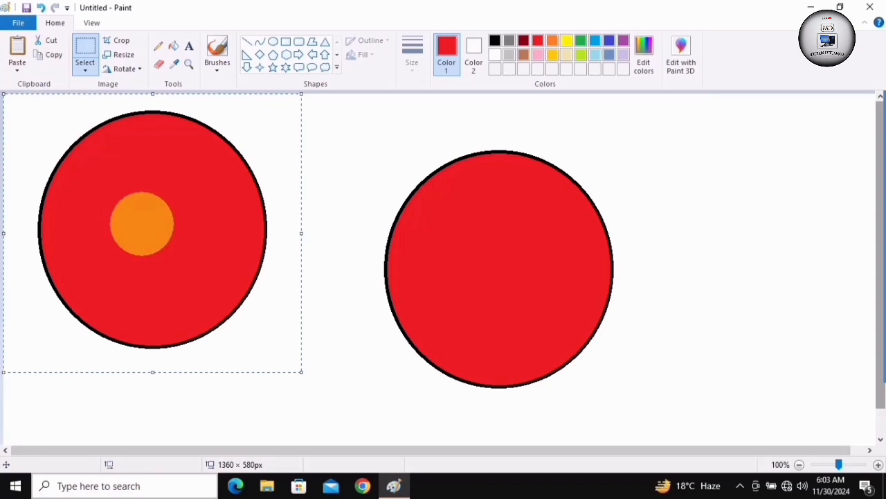
pyautogui.moveTo(152, 233)
pyautogui.mouseDown()
pyautogui.moveTo(318, 238)
pyautogui.moveTo(288, 253)
pyautogui.moveTo(298, 261)
pyautogui.moveTo(167, 257)
pyautogui.moveTo(147, 244)
pyautogui.mouseUp()
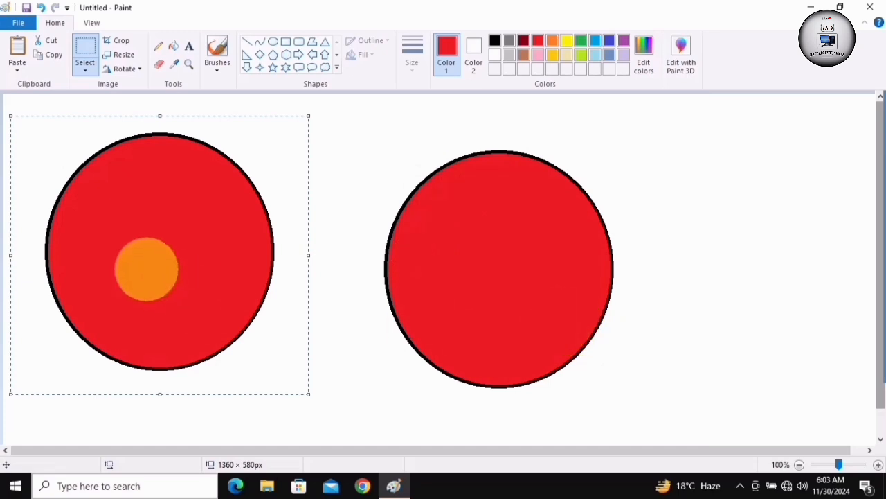
pyautogui.click(154, 232)
pyautogui.moveTo(154, 232)
pyautogui.mouseDown()
pyautogui.moveTo(233, 241)
pyautogui.moveTo(150, 229)
pyautogui.moveTo(384, 235)
pyautogui.moveTo(603, 261)
pyautogui.moveTo(499, 263)
pyautogui.moveTo(308, 239)
pyautogui.moveTo(353, 235)
pyautogui.moveTo(462, 256)
pyautogui.moveTo(335, 252)
pyautogui.moveTo(358, 251)
pyautogui.mouseUp()
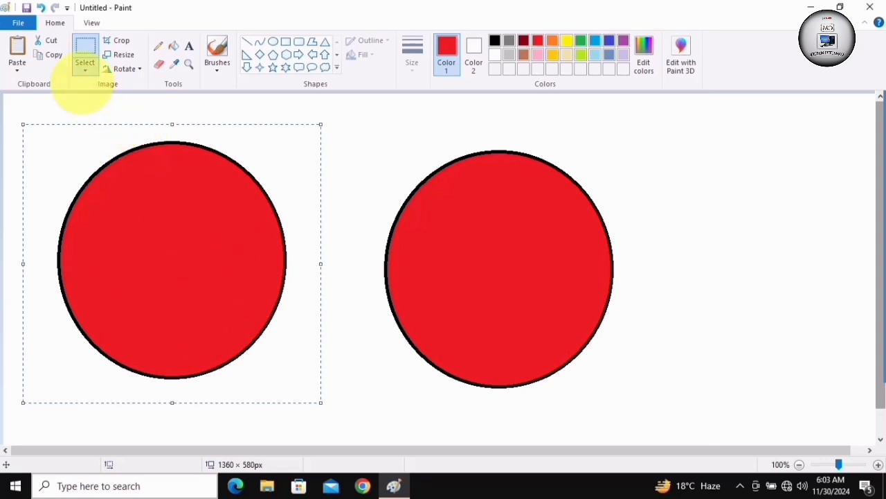
# Turn on transparent selection and deselect the pasted oval
pyautogui.click(85, 67)
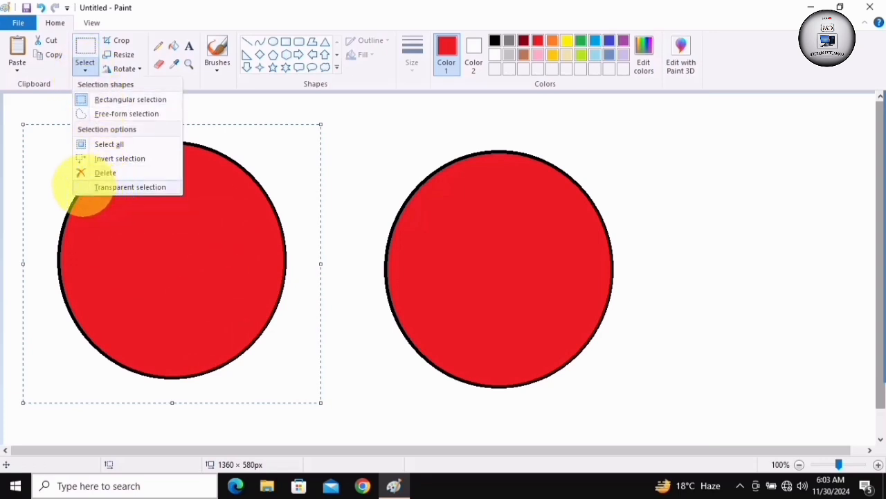
pyautogui.click(84, 185)
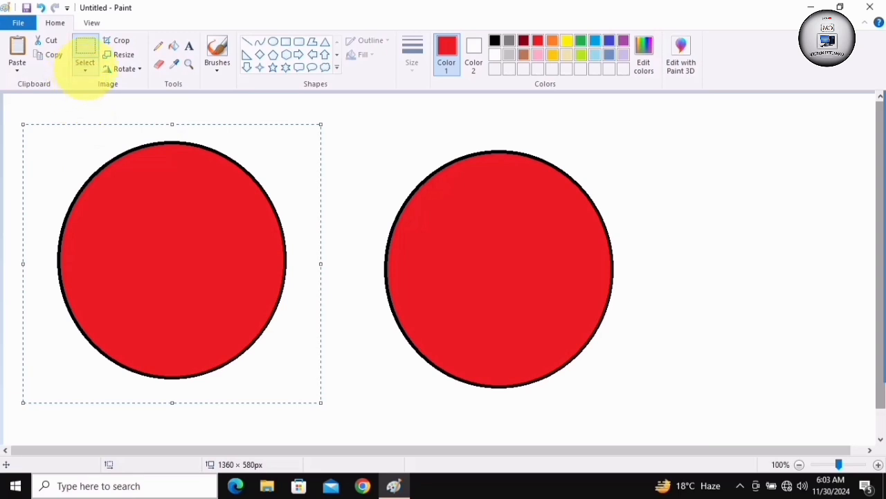
pyautogui.click(84, 66)
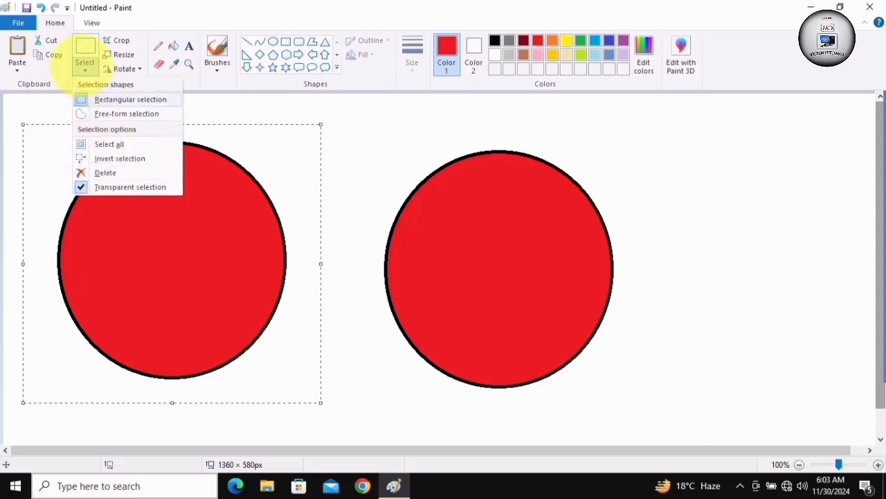
pyautogui.click(84, 66)
pyautogui.click(142, 242)
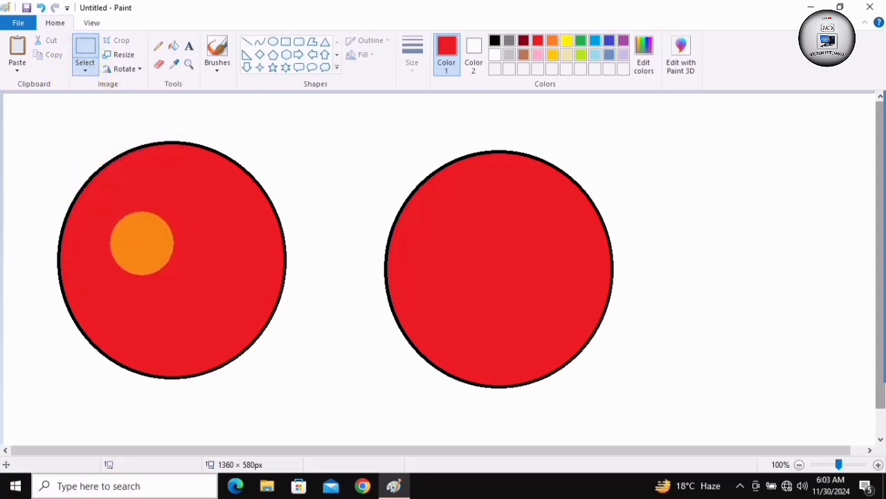
# Overlay the copied oval on the original, move it back to the left and remove the copy
pyautogui.moveTo(180, 254); pyautogui.dragTo(500, 264)
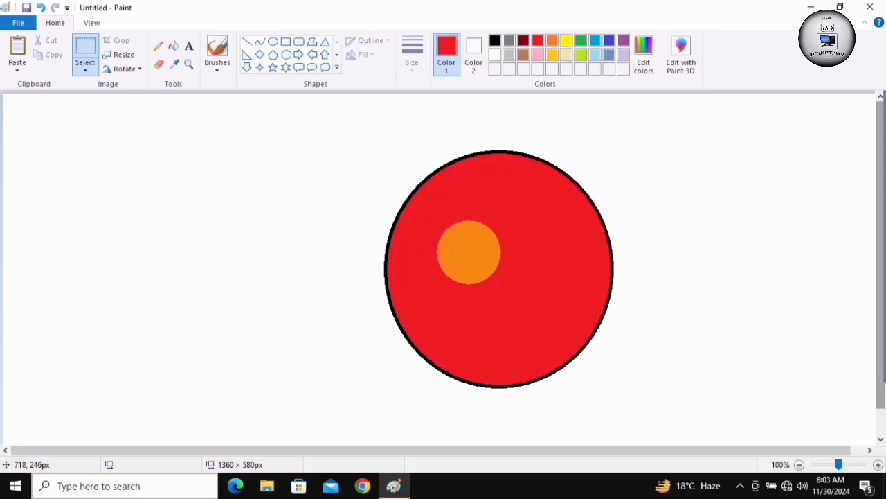
pyautogui.click(48, 40)
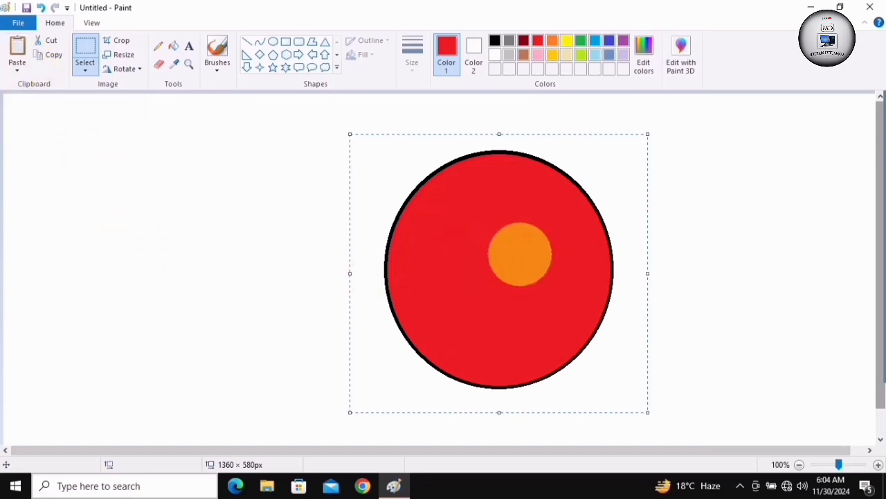
pyautogui.moveTo(534, 253); pyautogui.dragTo(173, 237)
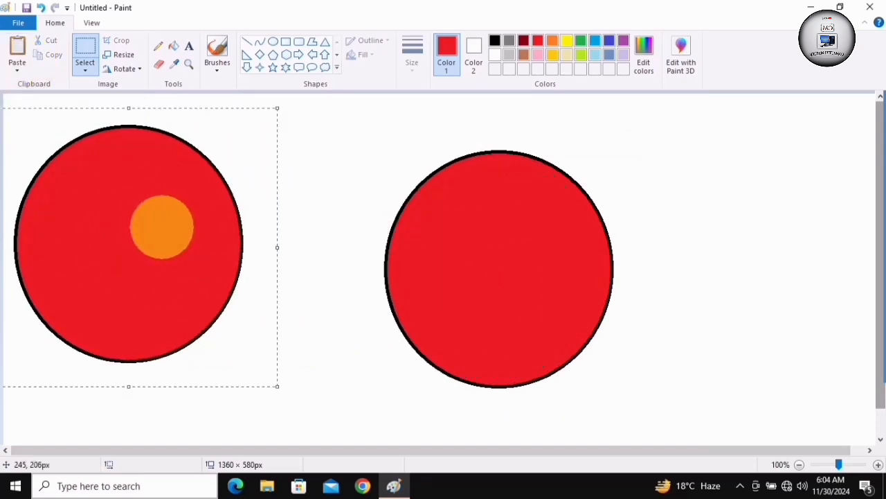
pyautogui.press('Delete')
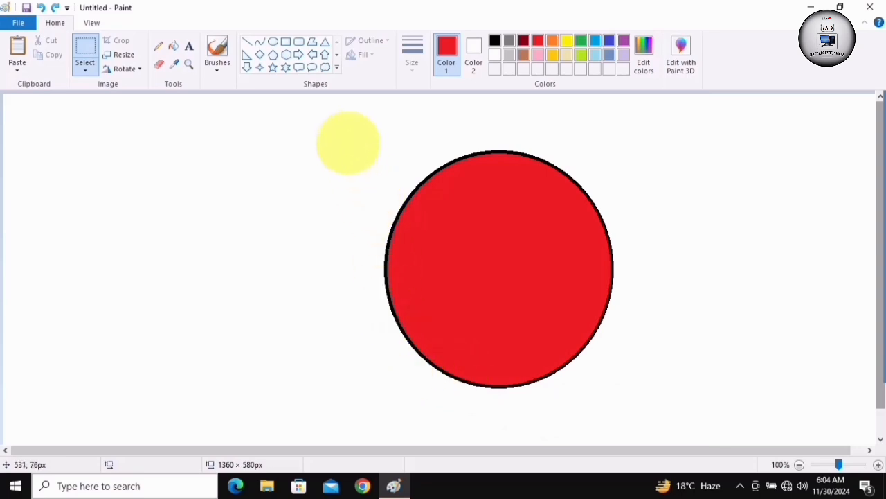
# Move the oval further right in a rectangular selection of about 450 × 425 px, and copy and paste it beside the original on the left
pyautogui.moveTo(345, 135); pyautogui.dragTo(635, 403)
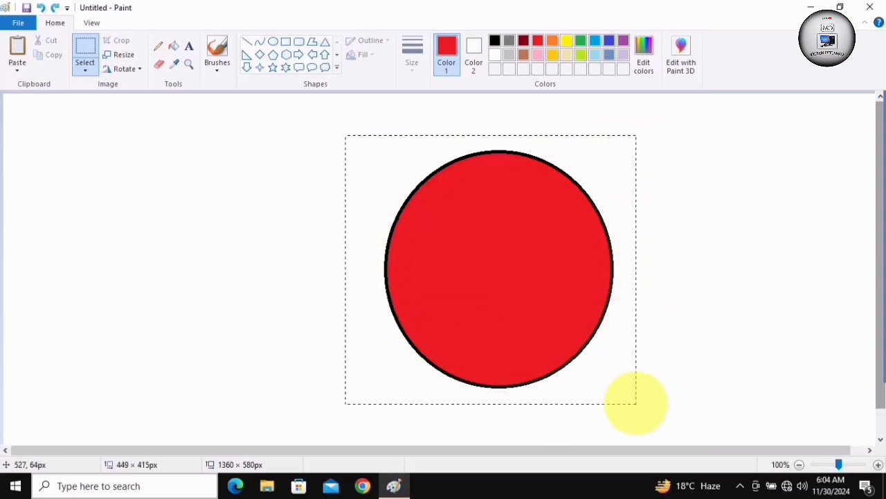
pyautogui.moveTo(492, 257); pyautogui.dragTo(629, 253)
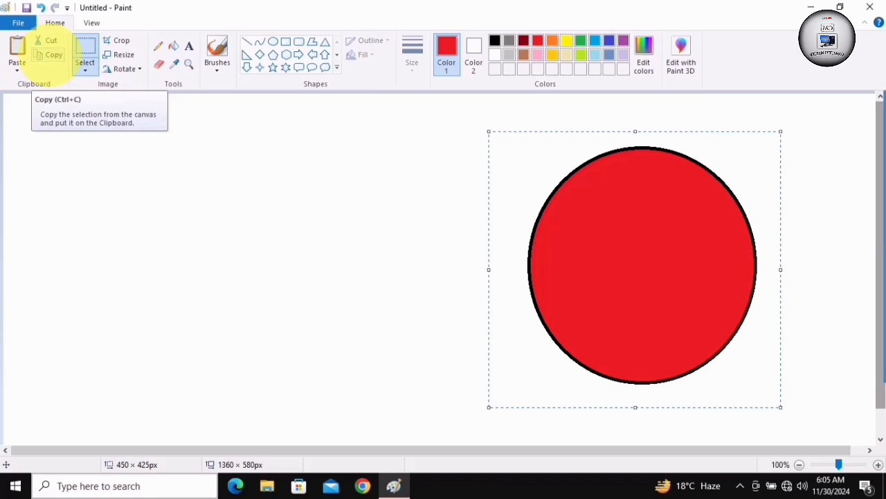
pyautogui.click(52, 54)
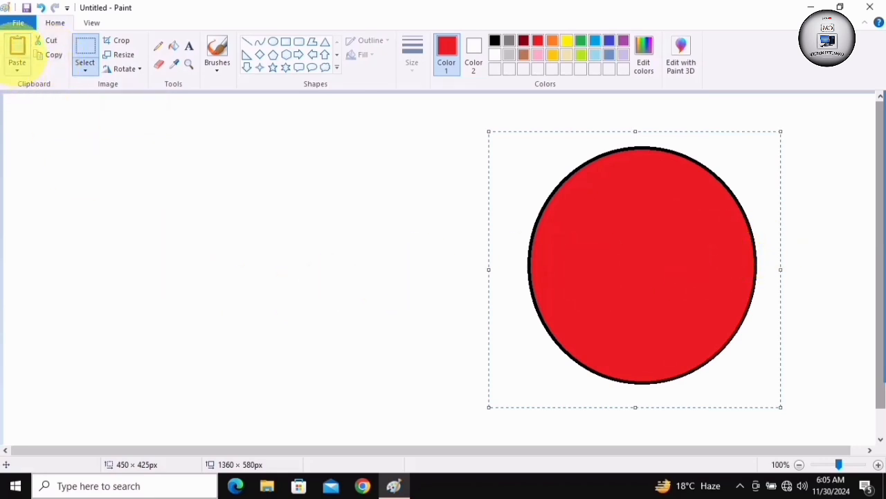
pyautogui.click(17, 49)
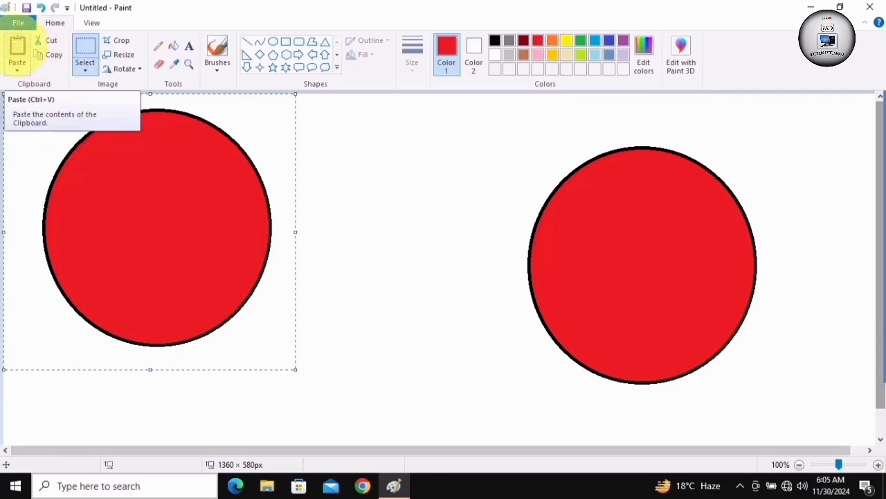
pyautogui.moveTo(112, 209); pyautogui.dragTo(305, 231)
# Paste another copy of the oval and move it between the two existing ovals so that it overlaps them
pyautogui.click(85, 69)
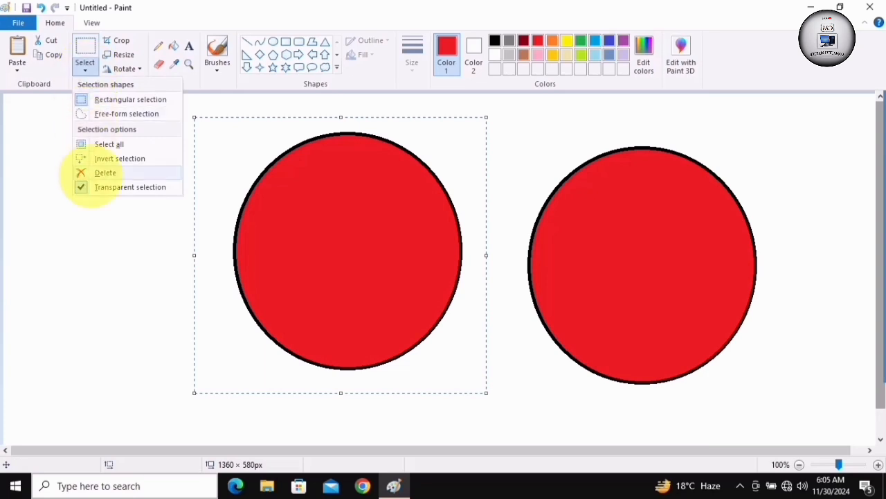
pyautogui.click(84, 55)
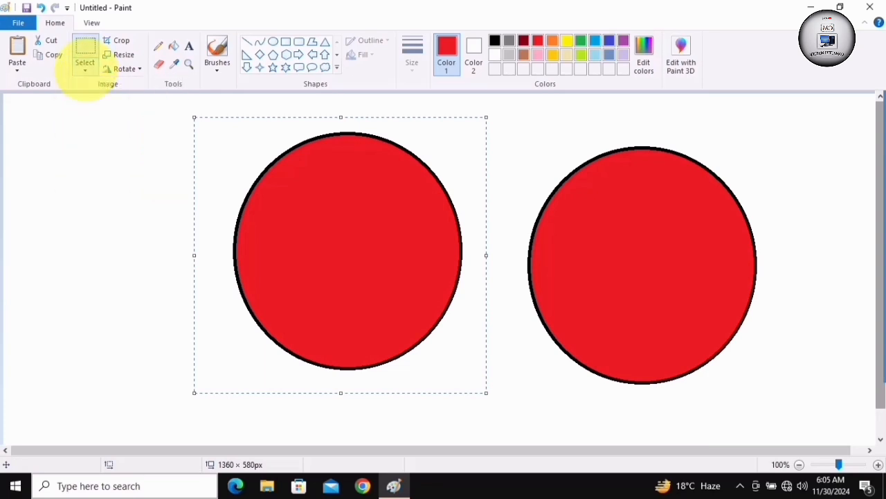
pyautogui.click(17, 47)
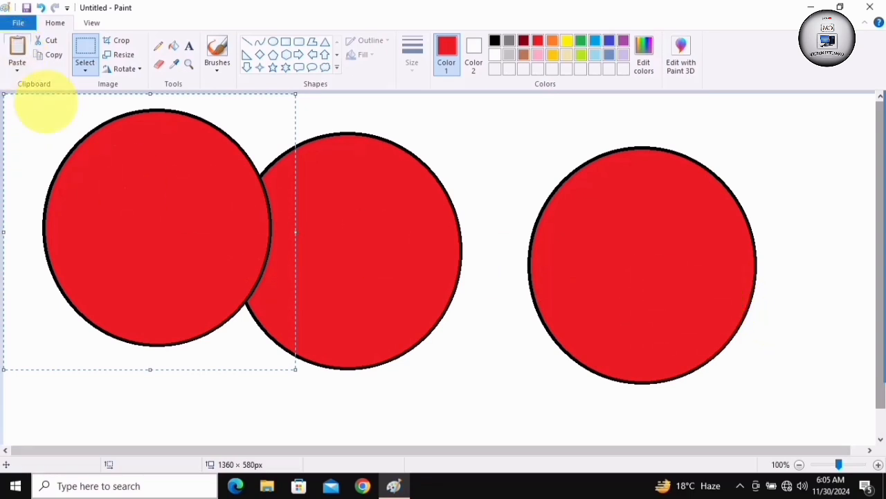
pyautogui.moveTo(126, 183); pyautogui.dragTo(444, 202)
pyautogui.moveTo(99, 171); pyautogui.dragTo(348, 192)
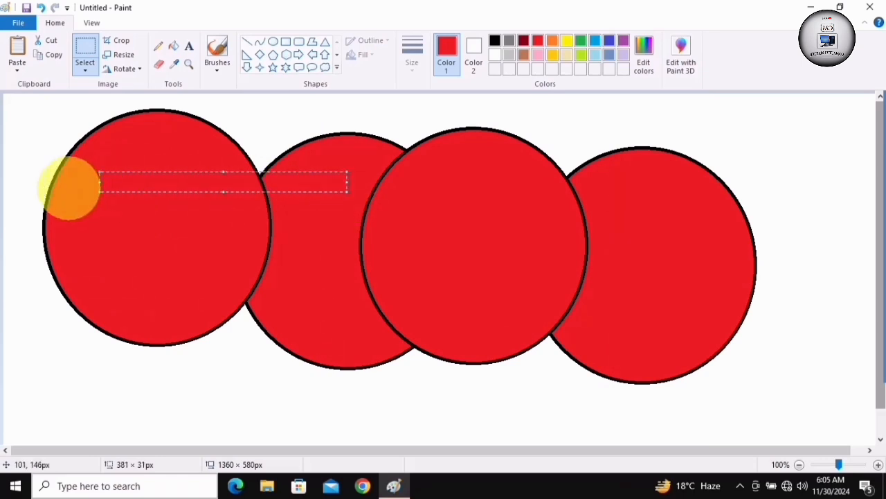
pyautogui.moveTo(93, 257); pyautogui.dragTo(192, 286)
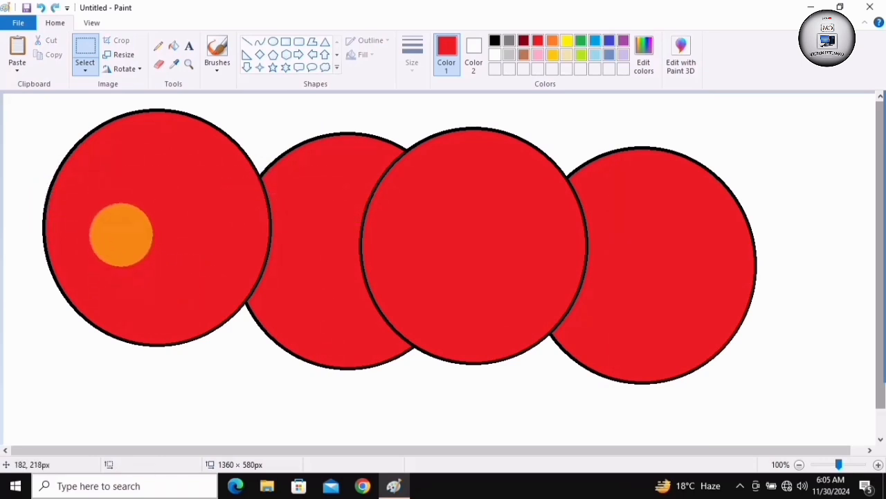
pyautogui.moveTo(121, 234)
pyautogui.mouseDown()
pyautogui.moveTo(155, 245)
pyautogui.moveTo(126, 248)
pyautogui.mouseUp()
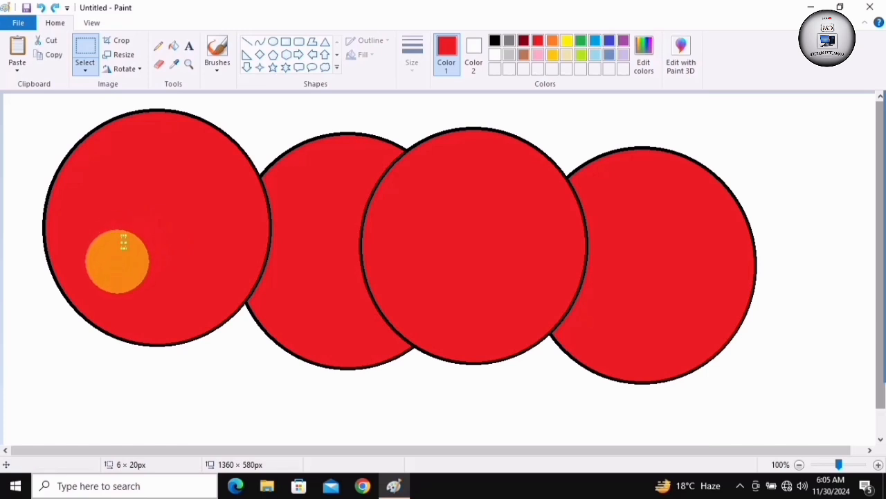
pyautogui.click(116, 267)
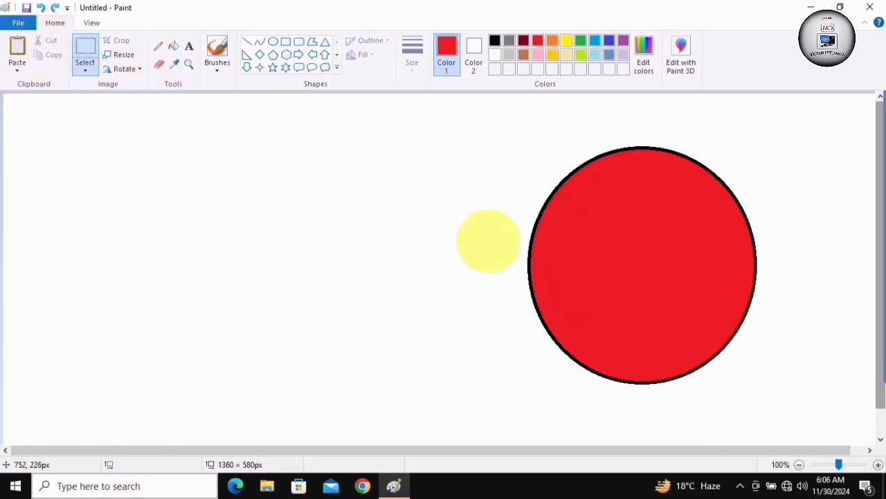
# Cut the oval with a rectangular selection of about 440 × 457 px and paste it back onto the canvas
pyautogui.moveTo(504, 131); pyautogui.dragTo(790, 427)
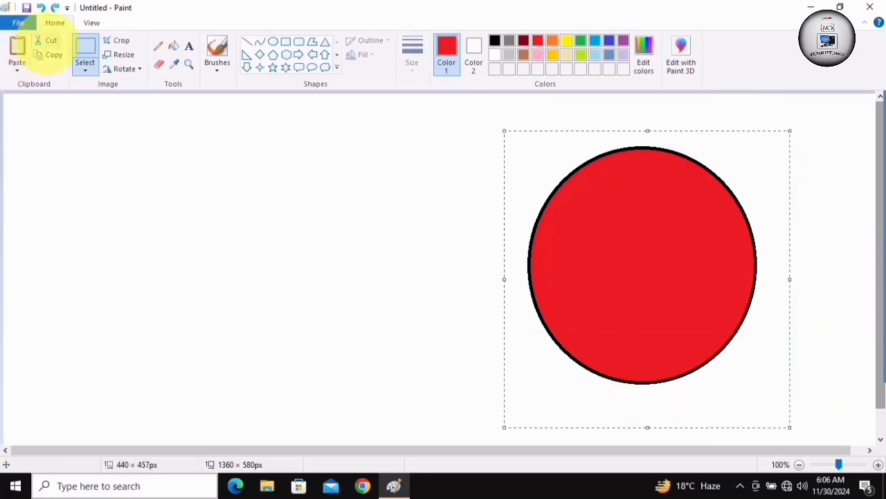
pyautogui.click(48, 41)
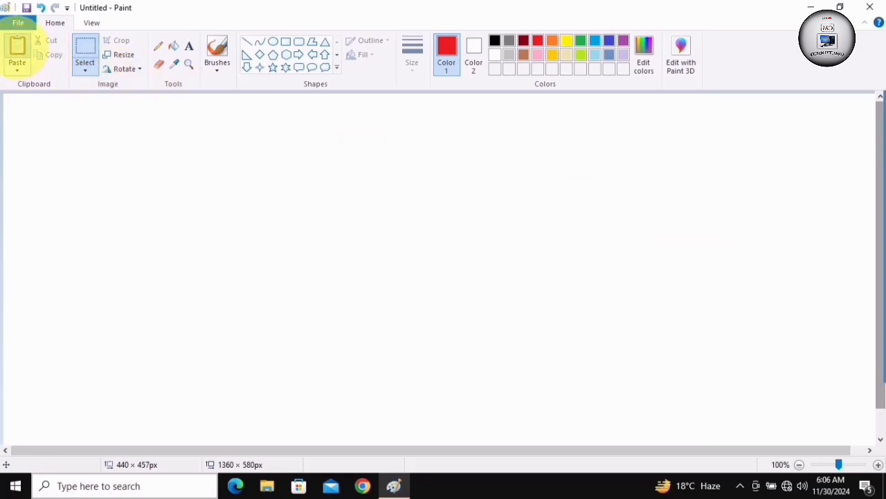
pyautogui.click(17, 49)
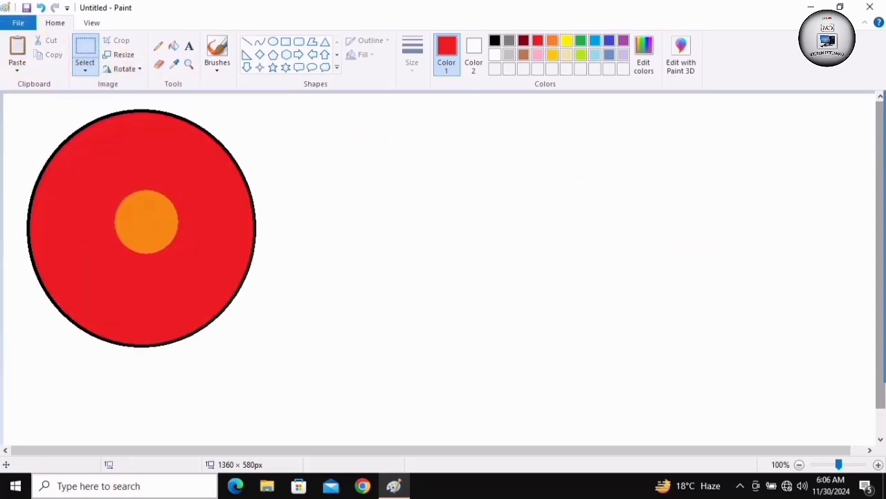
pyautogui.moveTo(146, 221); pyautogui.dragTo(166, 223)
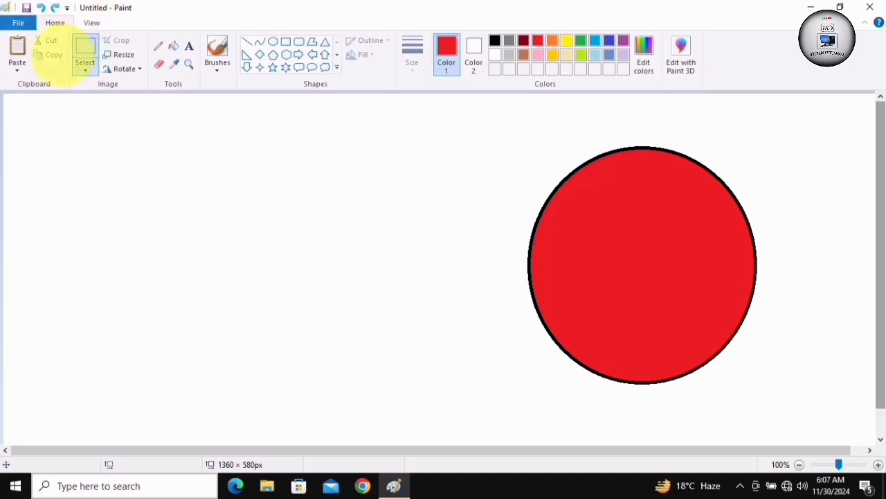
# Start a new blank picture without saving the changes to the oval drawing
pyautogui.click(18, 23)
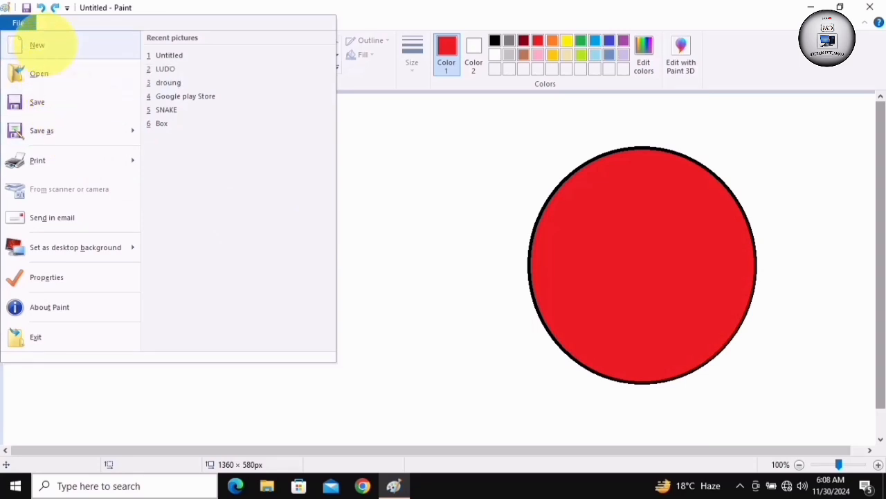
pyautogui.click(38, 45)
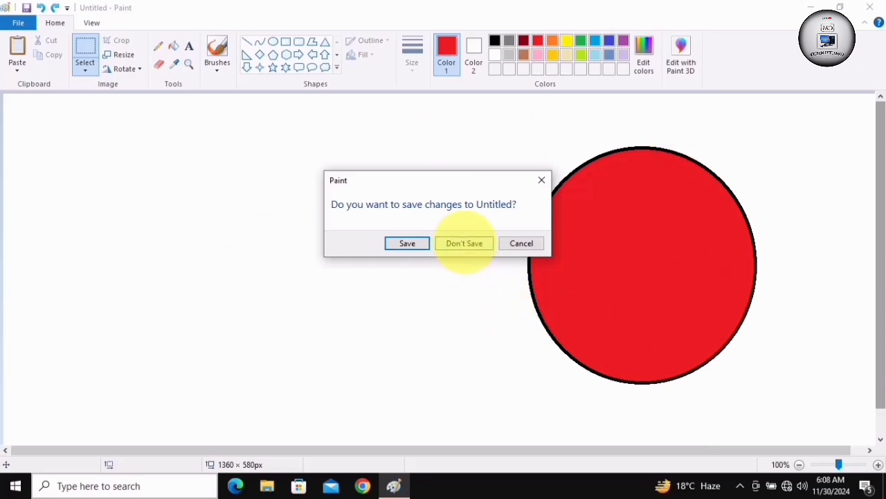
pyautogui.click(464, 243)
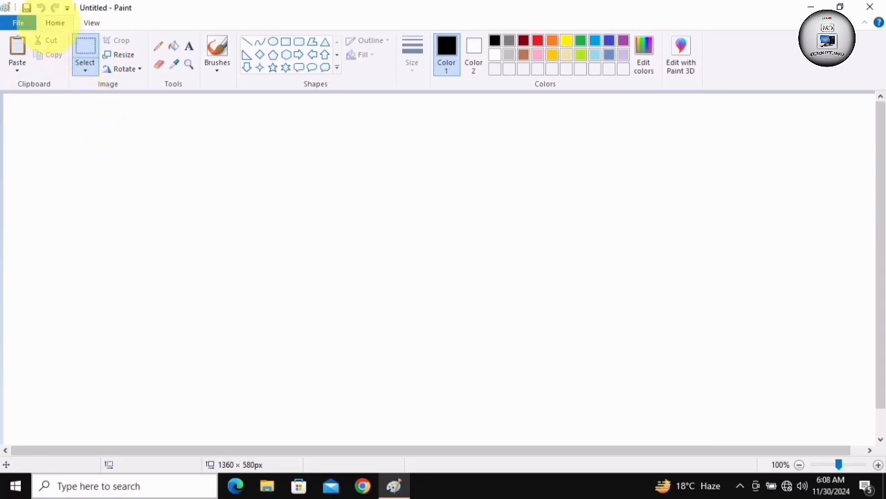
# Open the Google play Store picture from the Desktop and replace it with a new blank picture
pyautogui.click(16, 22)
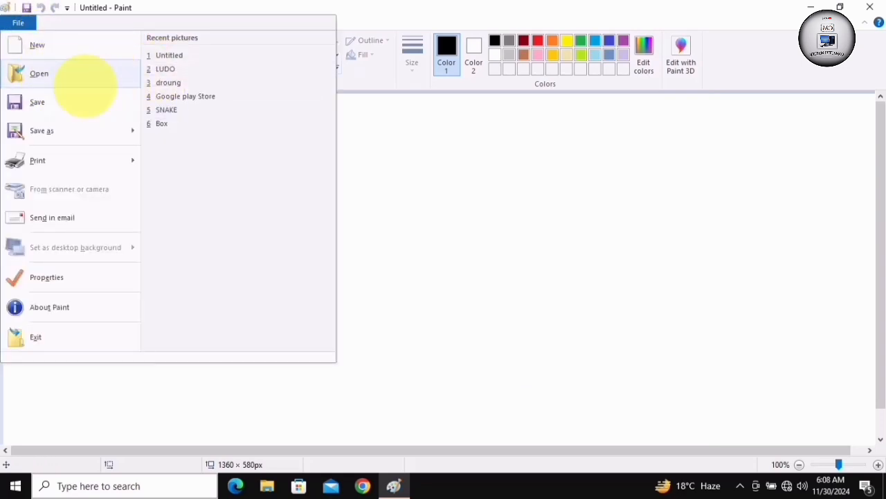
pyautogui.click(81, 82)
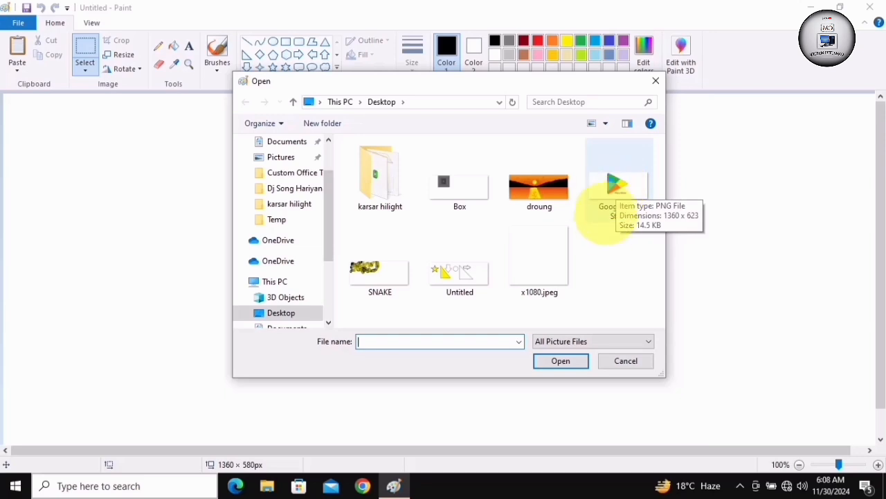
pyautogui.click(616, 181)
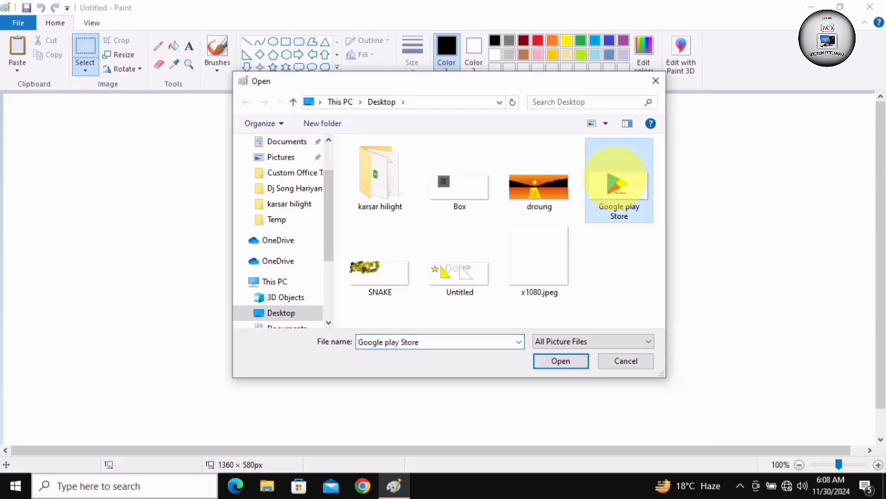
pyautogui.click(561, 360)
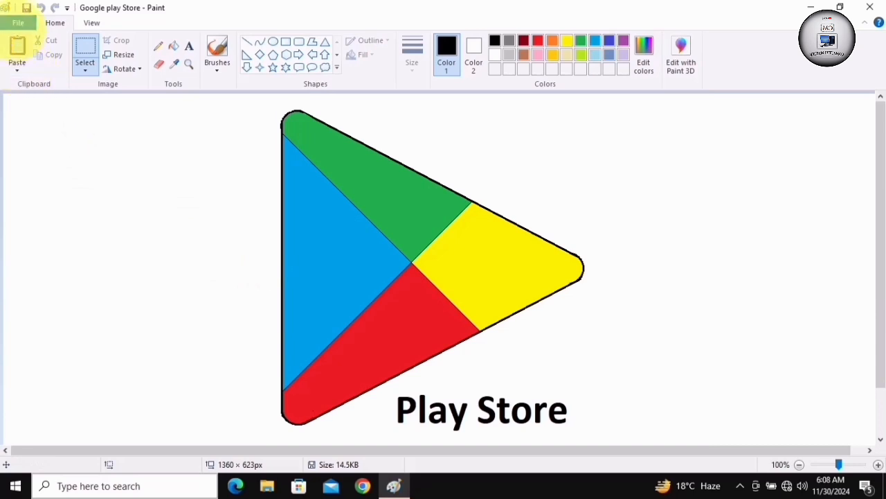
pyautogui.click(18, 23)
pyautogui.click(36, 45)
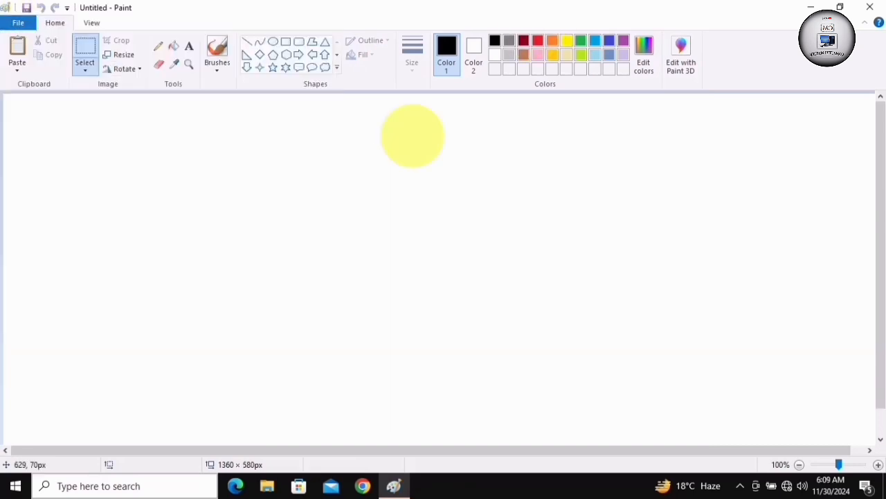
# Bring up the save dialog for the untitled picture and cancel it
pyautogui.click(18, 23)
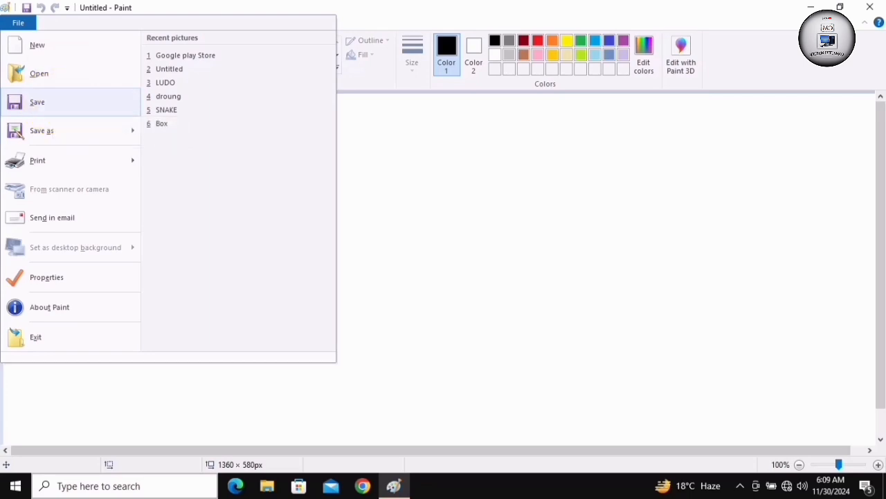
pyautogui.click(50, 101)
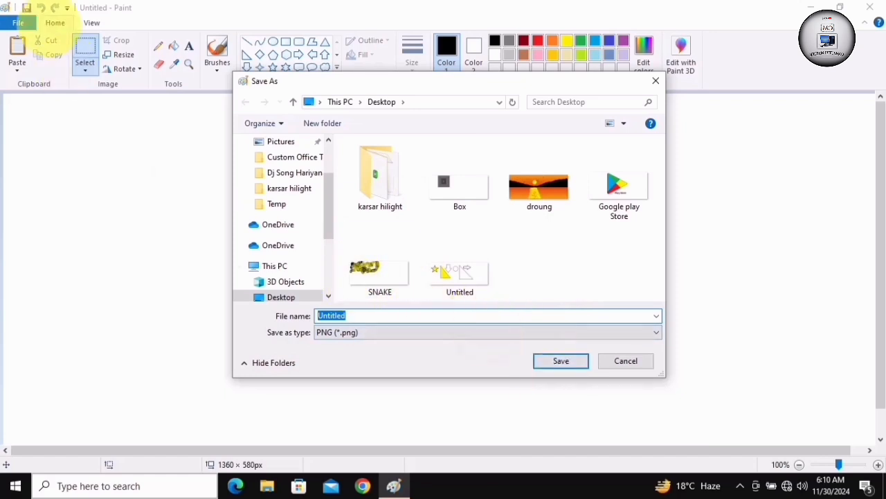
pyautogui.press('Escape')
# Review the available Save as formats and the print options without choosing any
pyautogui.click(18, 23)
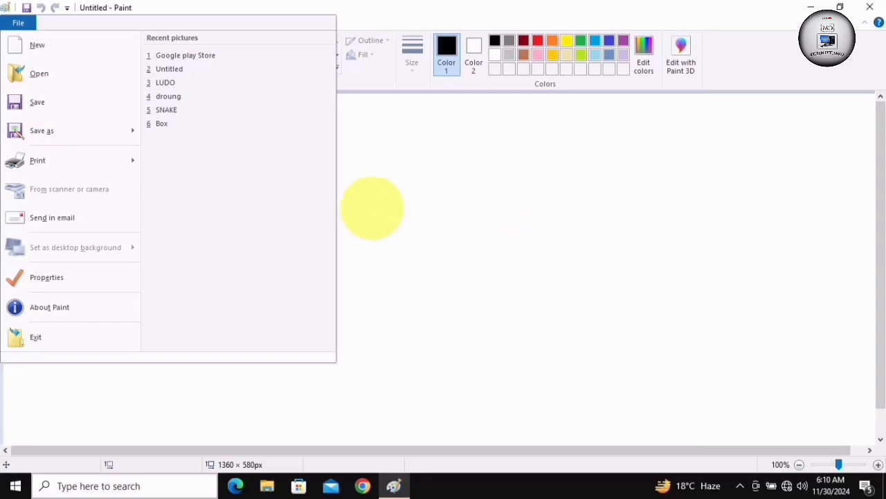
pyautogui.moveTo(49, 132)
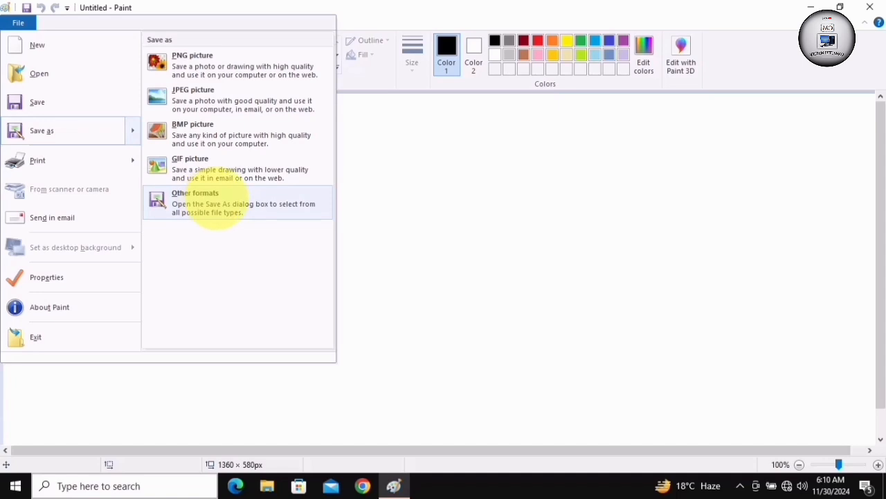
pyautogui.moveTo(63, 154)
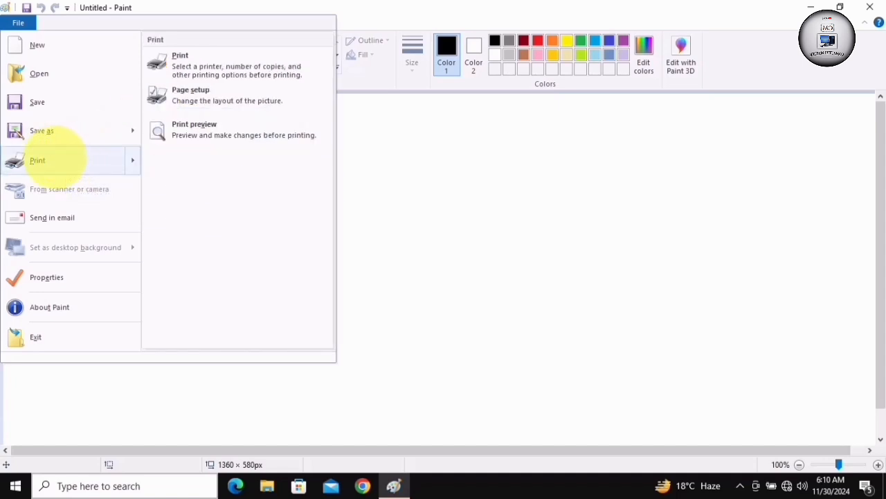
pyautogui.press('Escape')
# Show the print preview of the blank picture
pyautogui.click(20, 22)
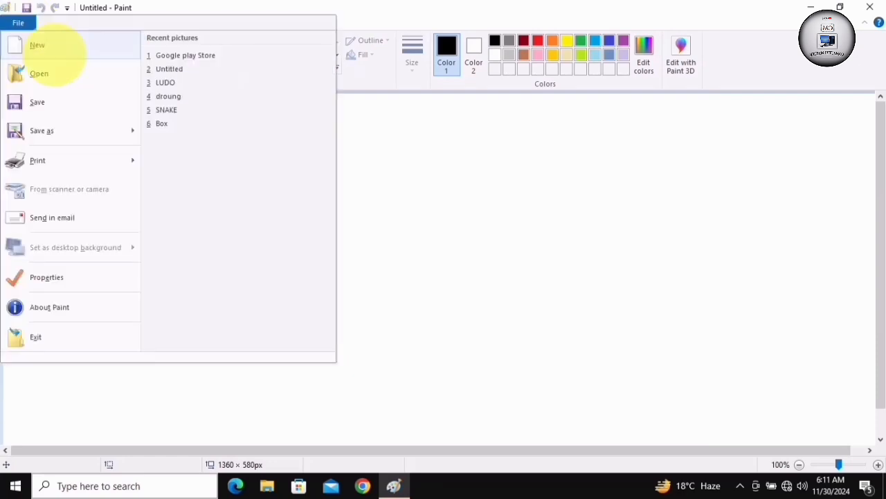
pyautogui.moveTo(43, 159)
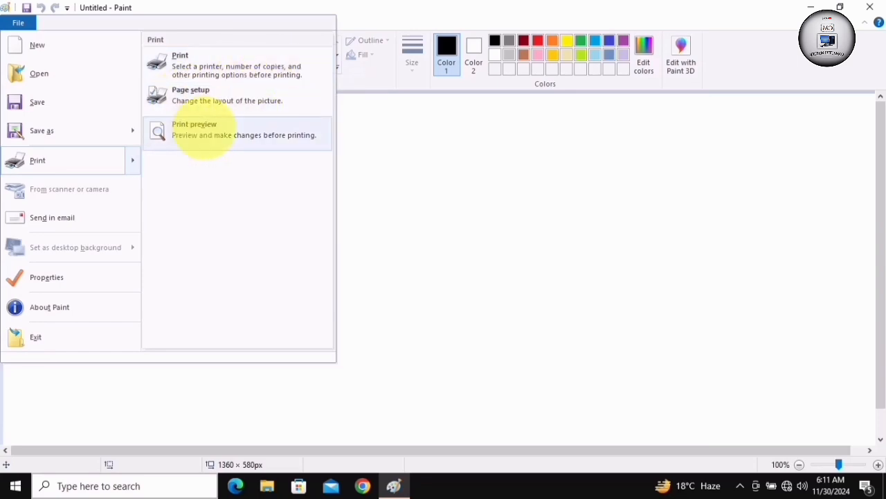
pyautogui.click(202, 132)
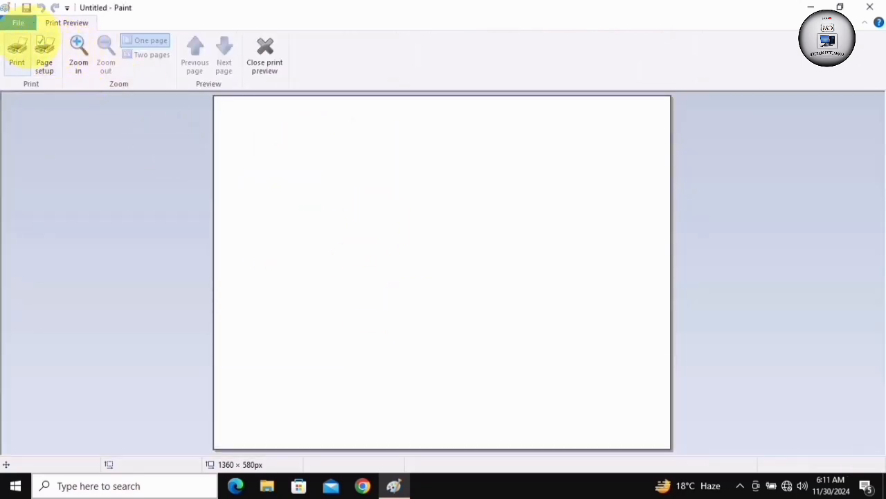
# View the image properties of the oval drawing and close them without changing anything
pyautogui.click(18, 23)
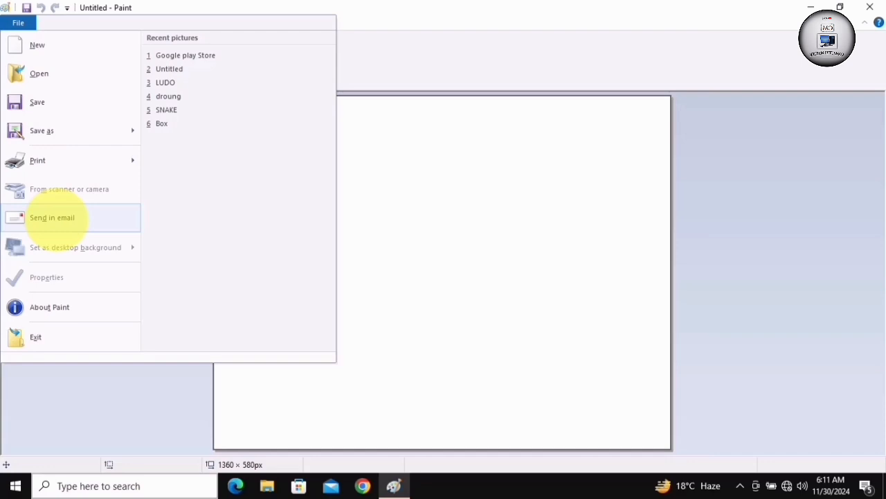
pyautogui.moveTo(42, 249)
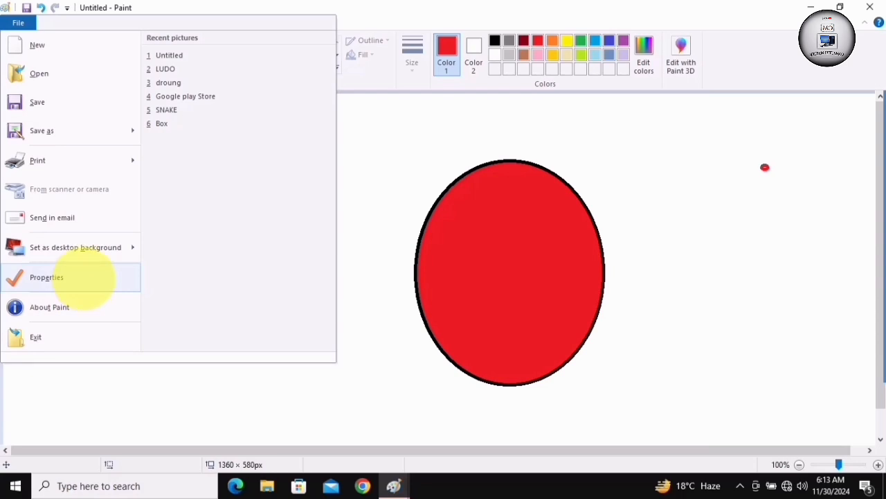
pyautogui.click(83, 277)
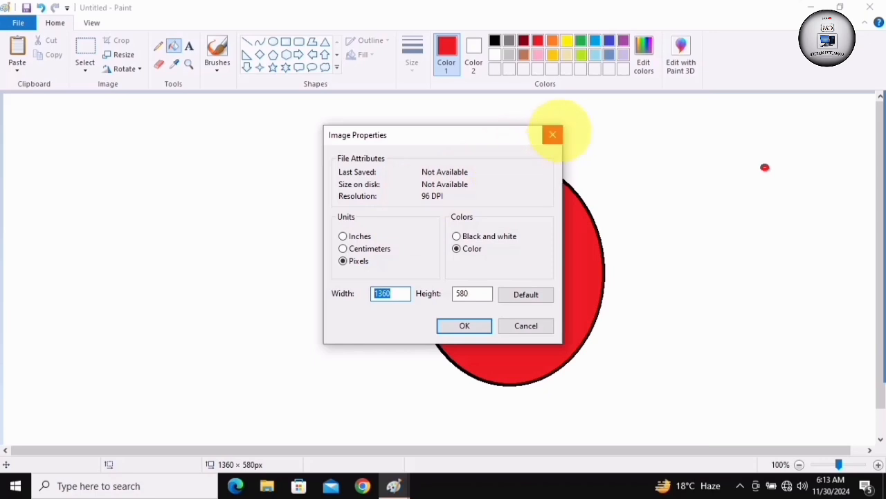
pyautogui.click(552, 134)
# View the About Paint version information and close it
pyautogui.click(18, 23)
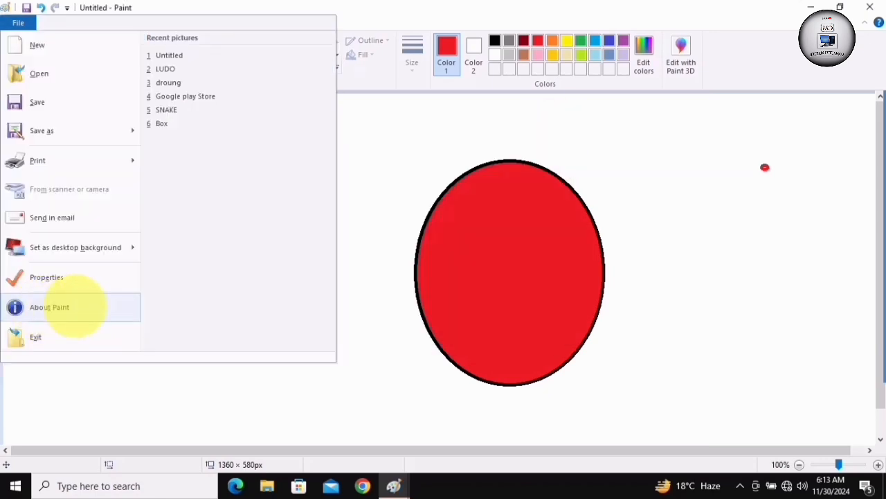
pyautogui.click(50, 307)
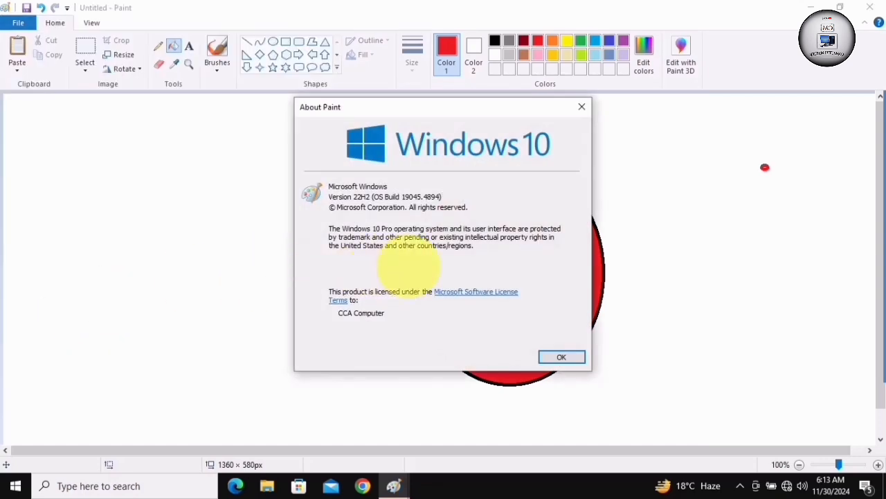
pyautogui.click(582, 107)
# Exit Paint without saving the changes to the oval drawing
pyautogui.click(18, 22)
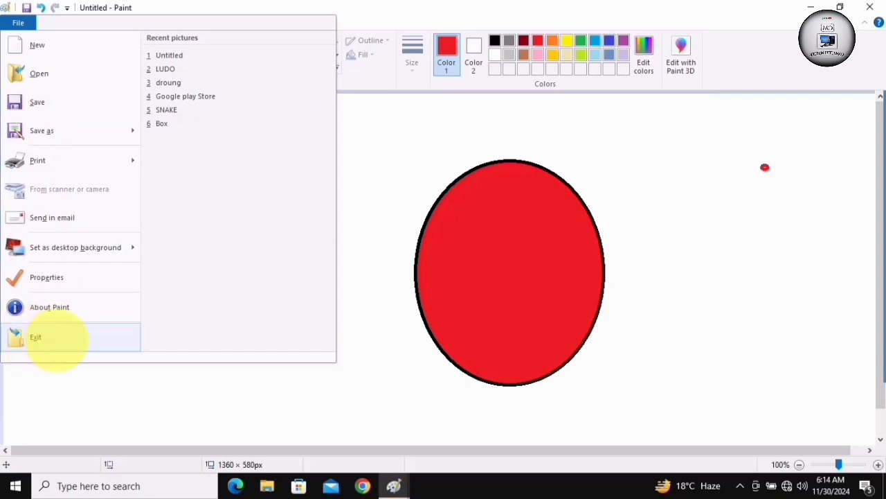
pyautogui.click(53, 337)
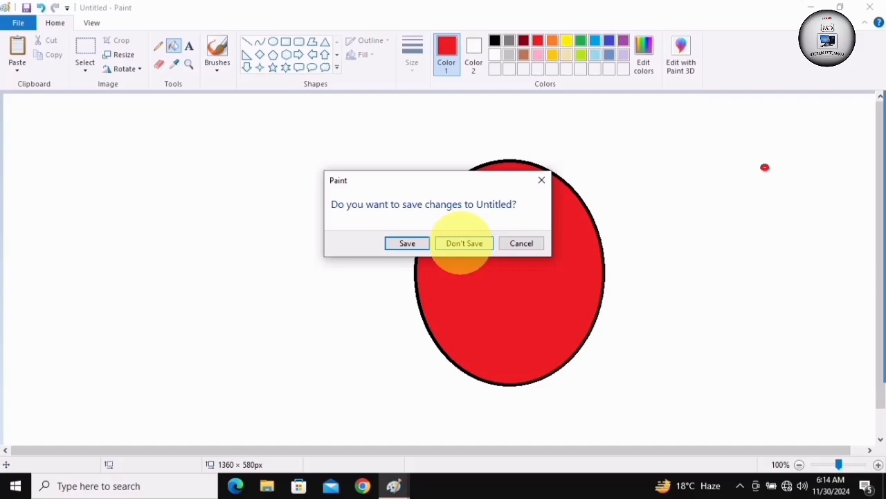
pyautogui.click(464, 243)
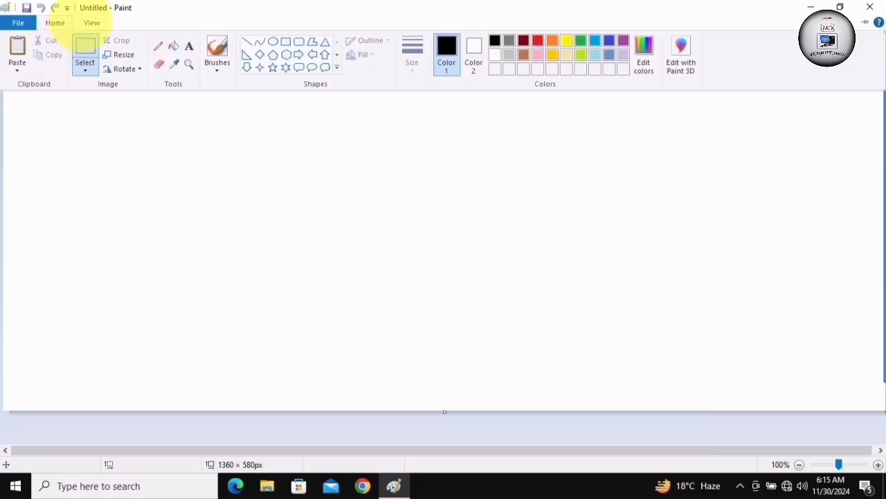
# Show the rulers along the canvas and hide them again, two times in a row
pyautogui.click(92, 23)
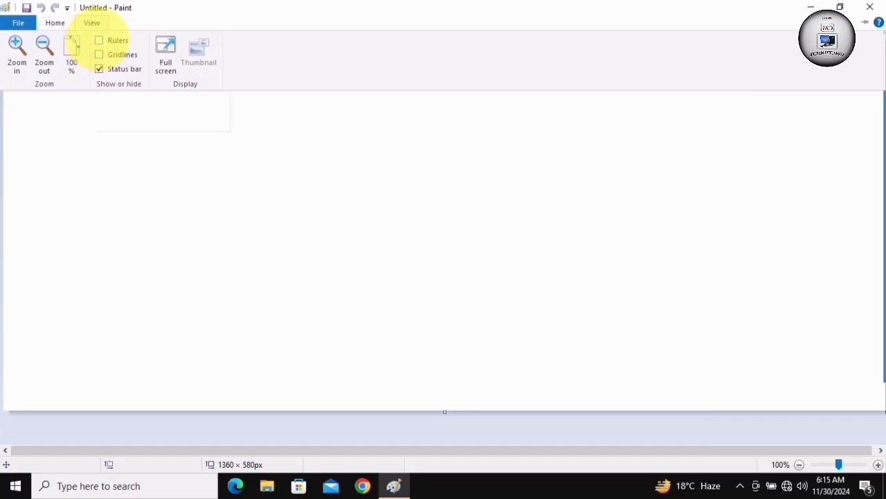
pyautogui.click(107, 41)
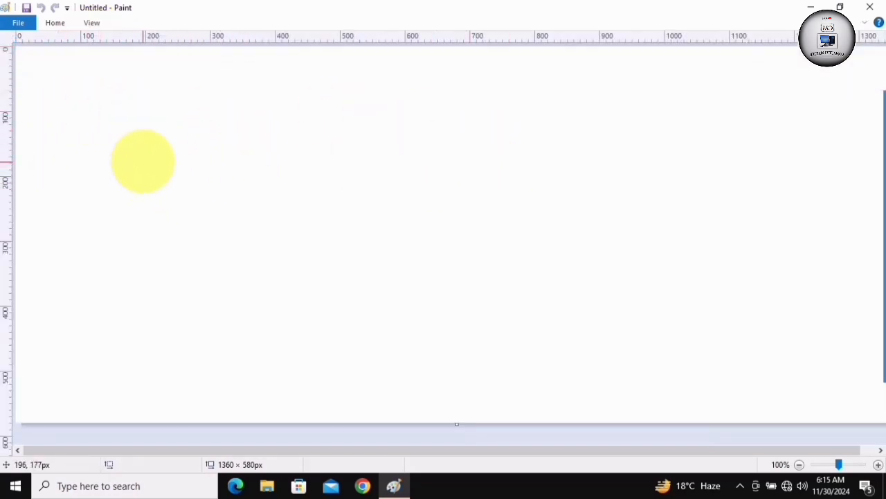
pyautogui.click(94, 23)
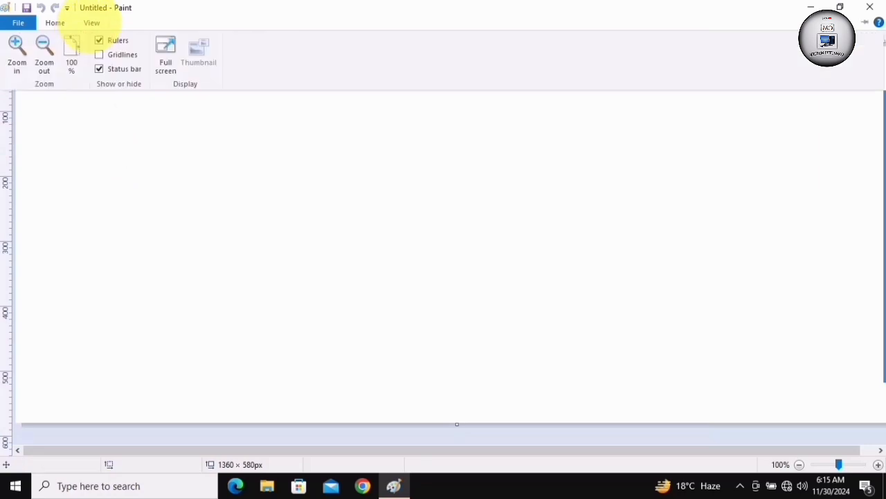
pyautogui.click(114, 40)
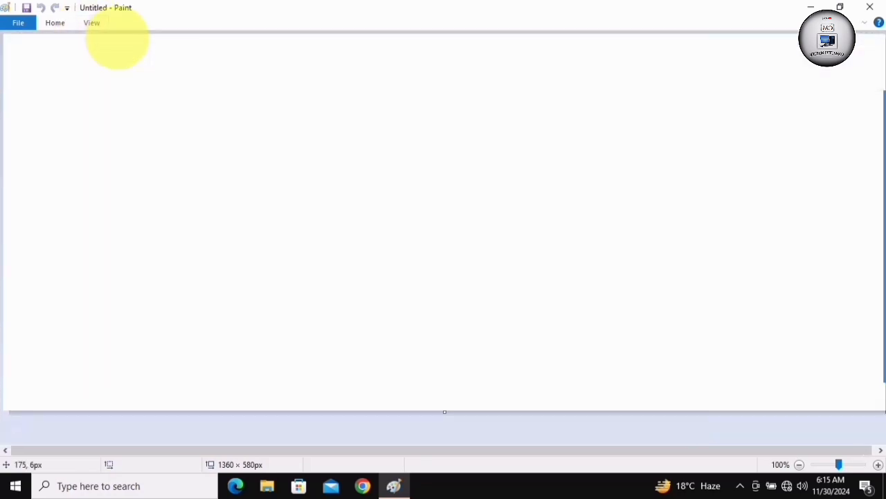
pyautogui.click(92, 22)
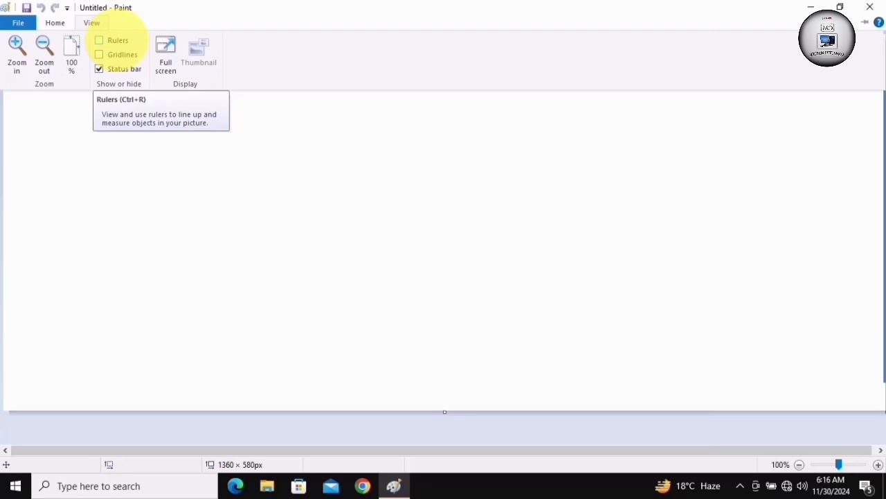
pyautogui.click(115, 40)
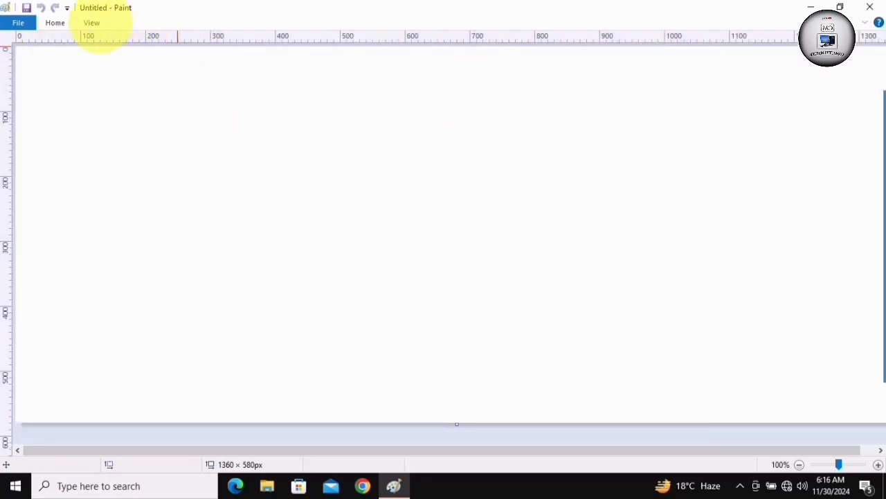
pyautogui.click(95, 24)
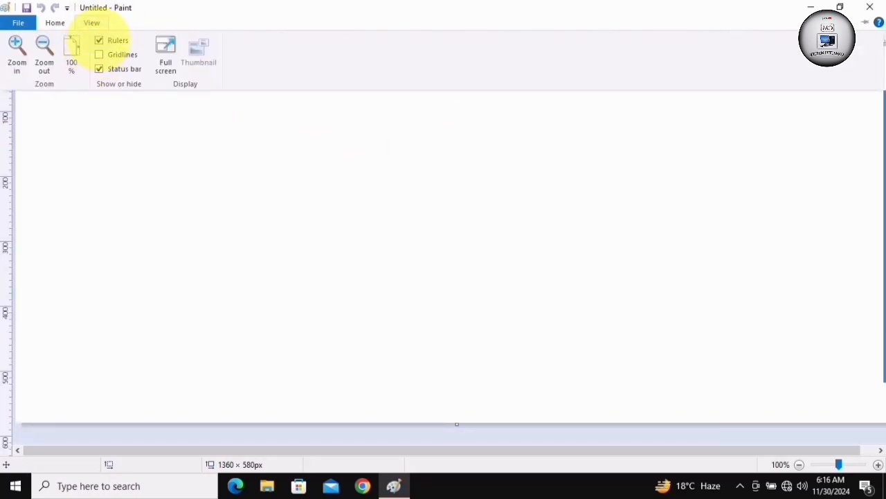
pyautogui.click(111, 40)
# Show the gridlines on the blank canvas and hide them again
pyautogui.click(90, 23)
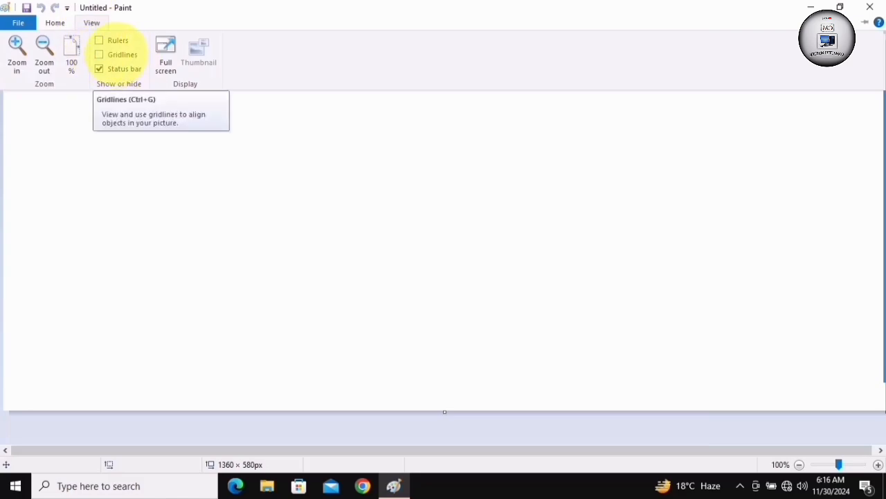
pyautogui.click(118, 55)
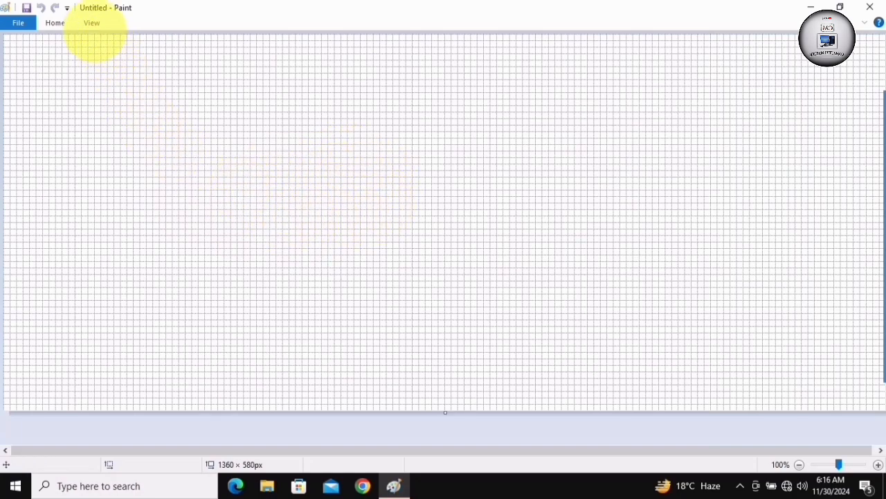
pyautogui.click(91, 23)
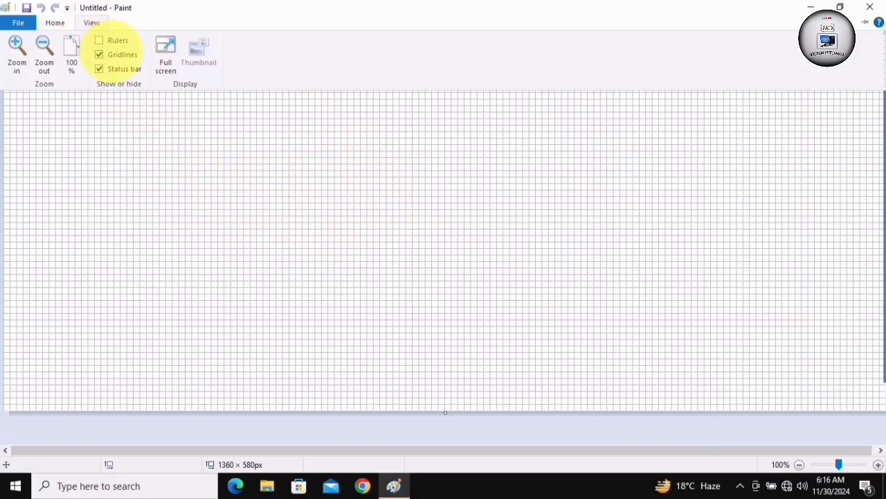
pyautogui.click(118, 54)
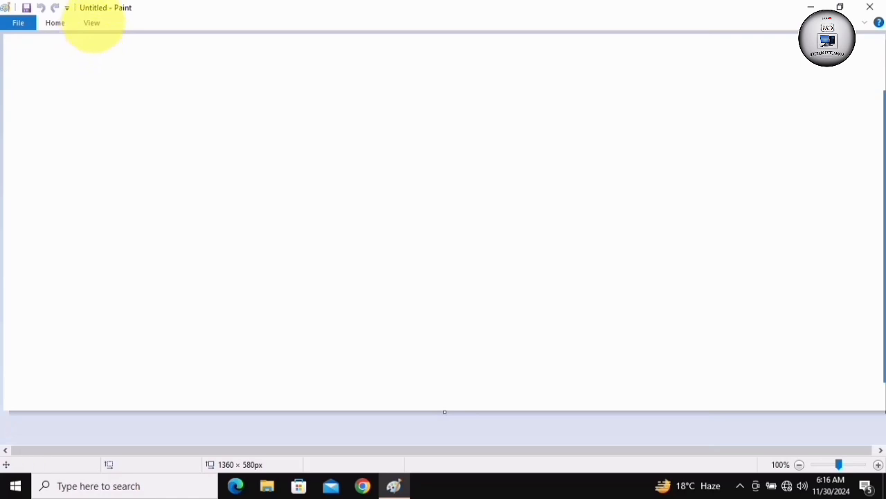
# Hide the status bar and show it again
pyautogui.click(92, 24)
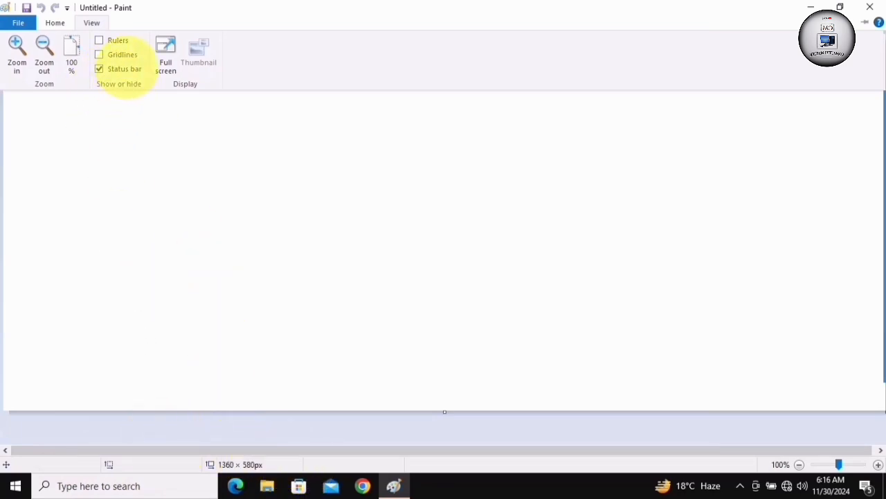
pyautogui.click(124, 70)
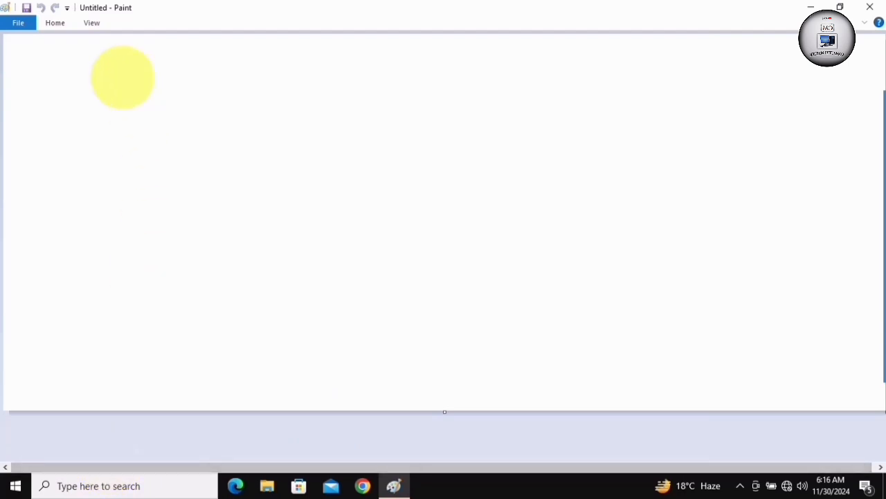
pyautogui.click(93, 25)
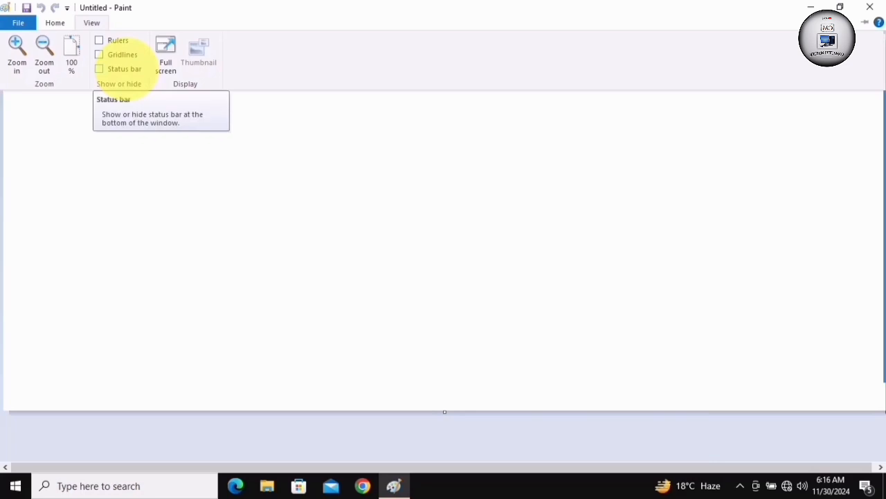
pyautogui.click(121, 69)
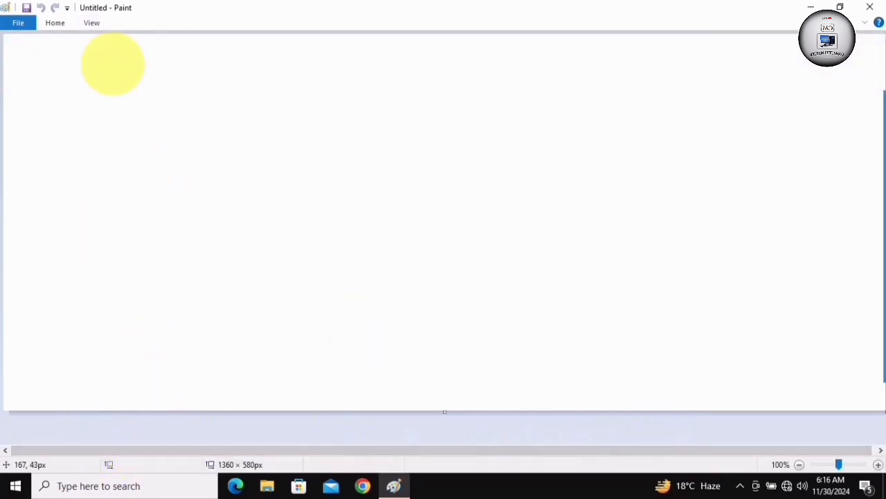
pyautogui.click(92, 25)
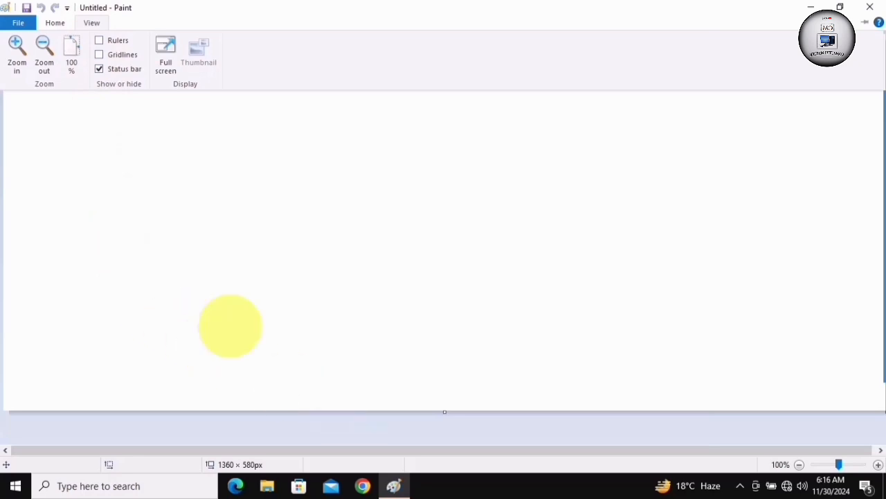
# Draw a black-outlined circle about 290 × 289 px in the middle of the canvas and fill it with yellow
pyautogui.click(94, 22)
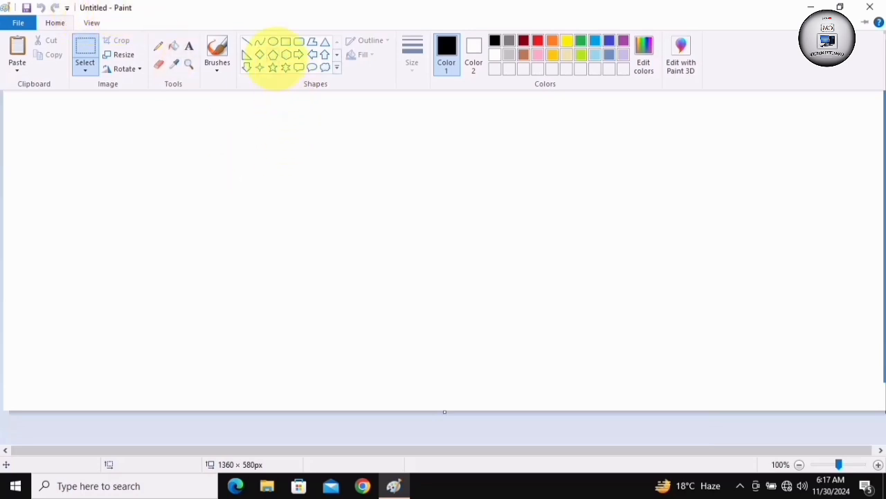
pyautogui.click(273, 41)
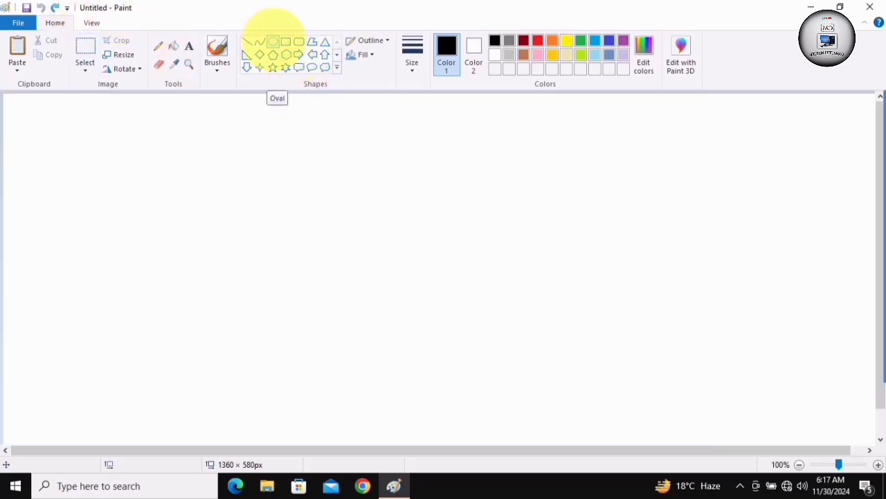
pyautogui.moveTo(350, 169); pyautogui.dragTo(539, 357)
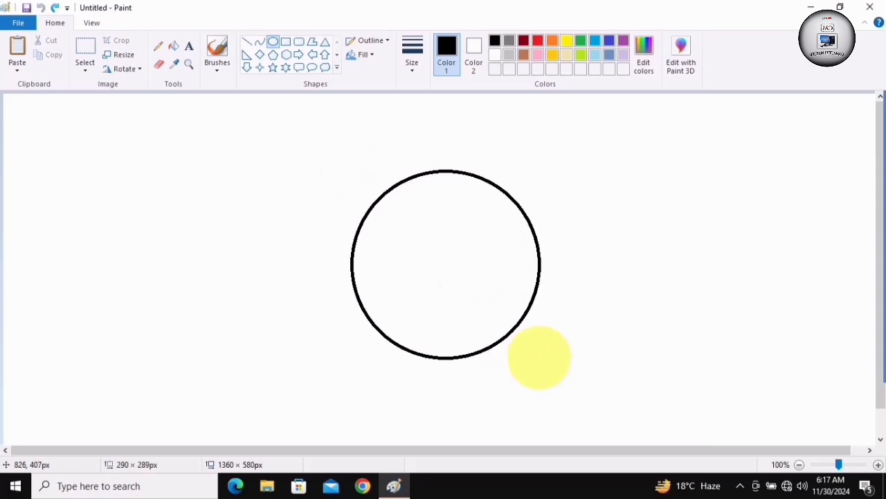
pyautogui.click(566, 40)
pyautogui.click(173, 46)
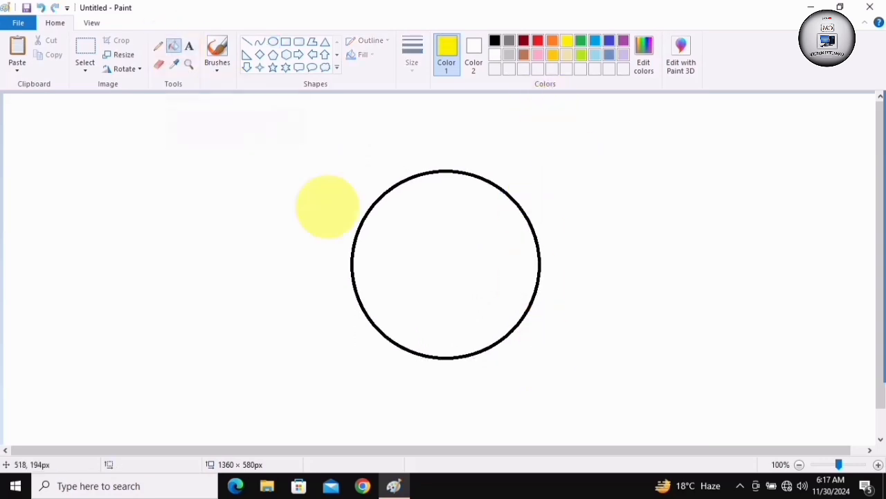
pyautogui.click(471, 291)
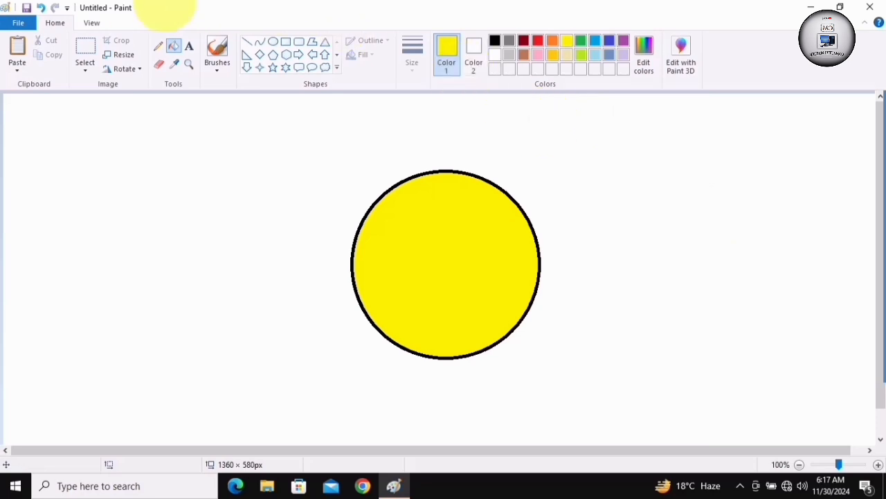
# Save the yellow circle picture to the desktop as a PNG named with a person's first name, and save it once more
pyautogui.click(18, 22)
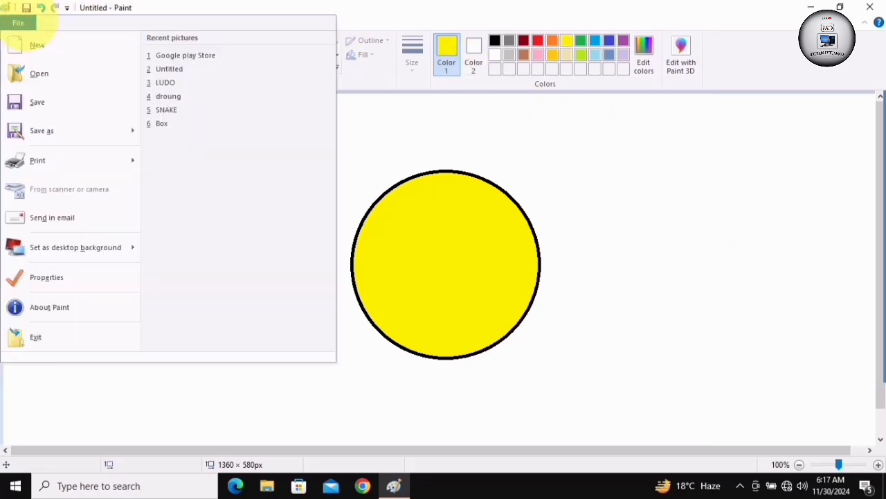
pyautogui.click(38, 102)
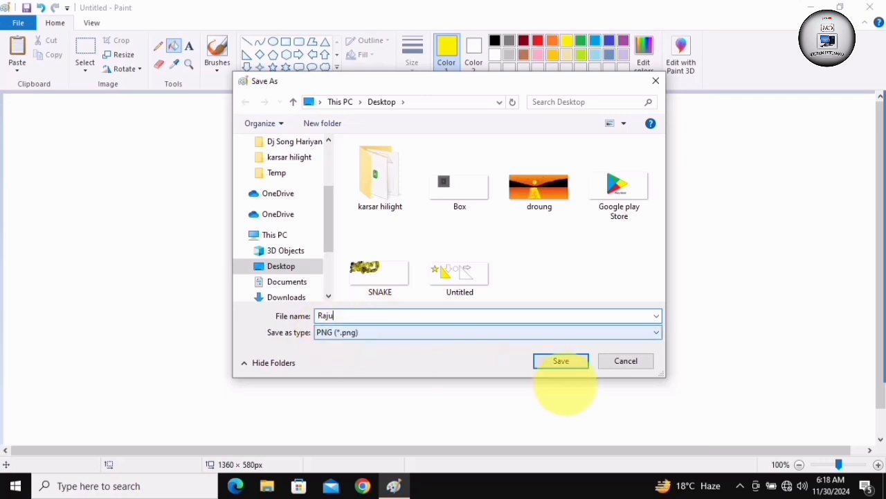
pyautogui.click(561, 360)
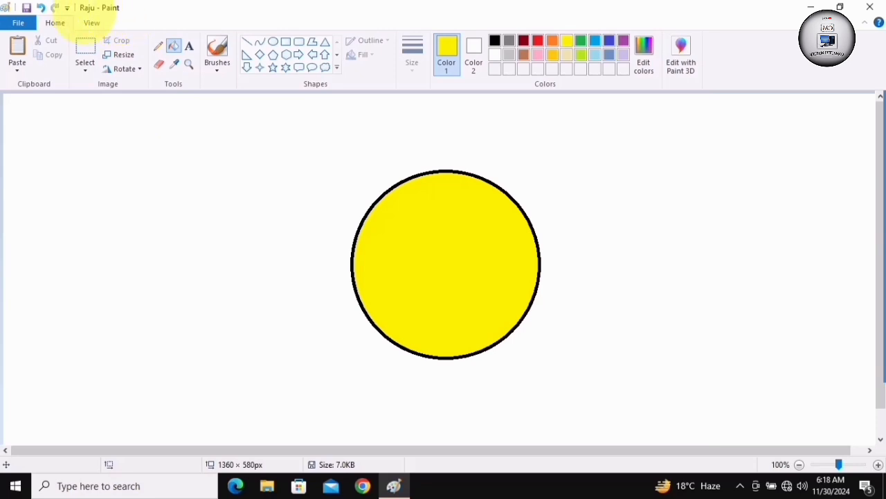
pyautogui.click(26, 7)
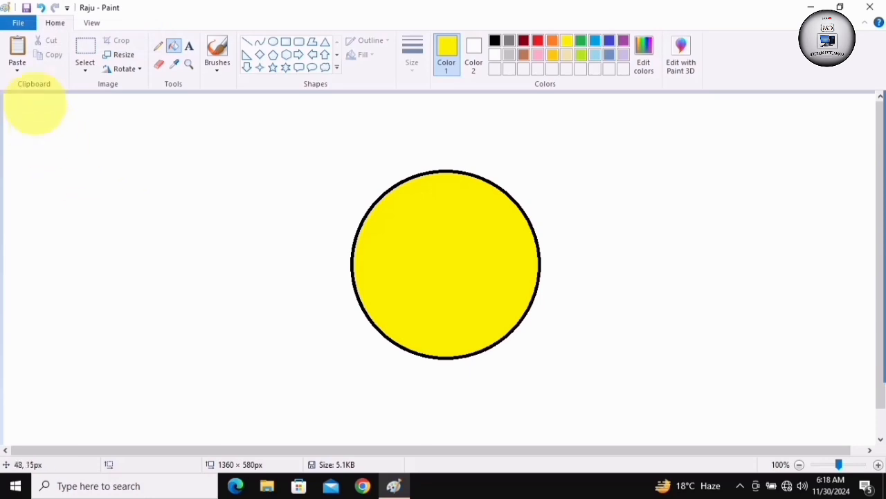
pyautogui.click(18, 23)
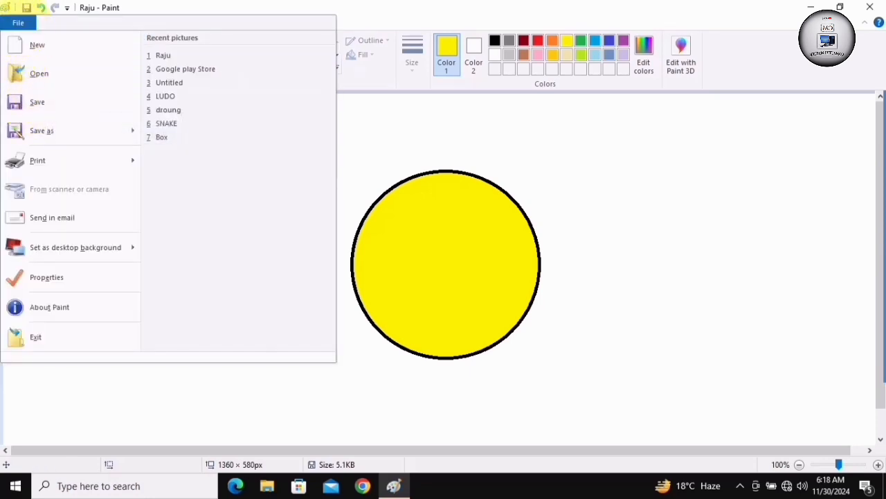
pyautogui.click(18, 23)
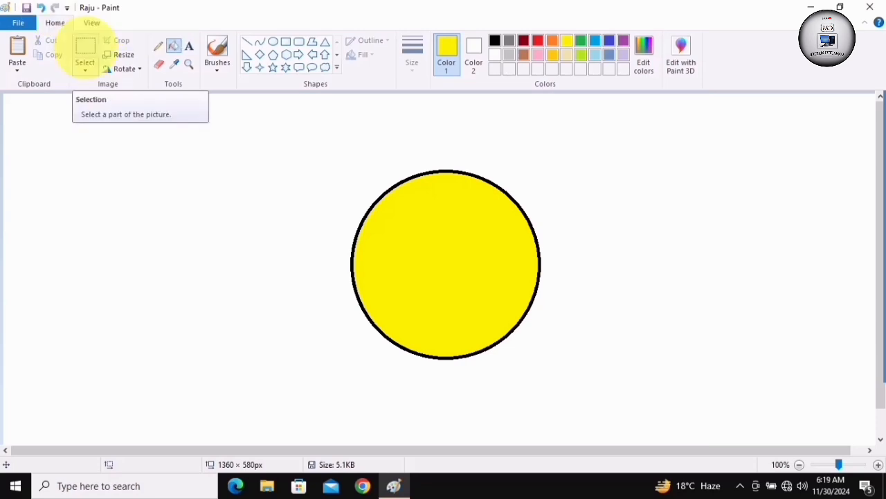
# Select the yellow circle with a rectangular selection of about 396 × 348 px and delete it
pyautogui.click(85, 50)
pyautogui.moveTo(321, 158); pyautogui.dragTo(577, 382)
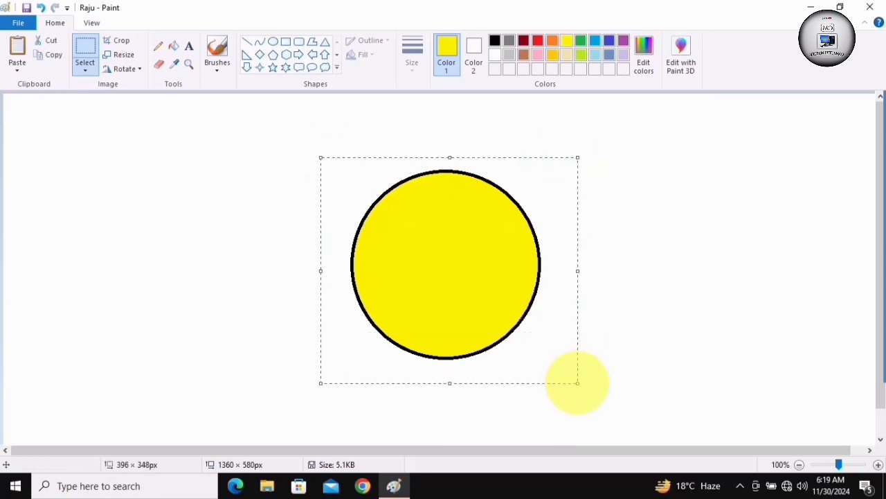
pyautogui.press('Delete')
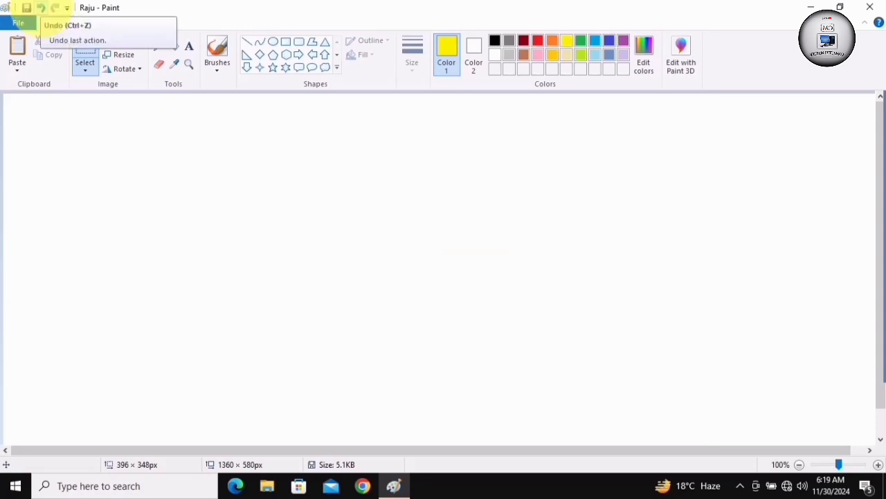
# Undo and redo the deletion of the yellow circle twice, ending with the circle removed
pyautogui.click(40, 8)
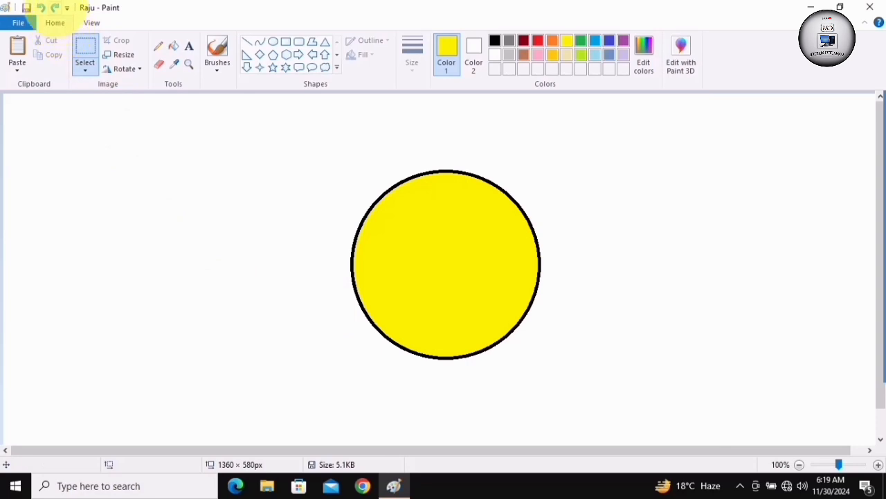
pyautogui.click(42, 8)
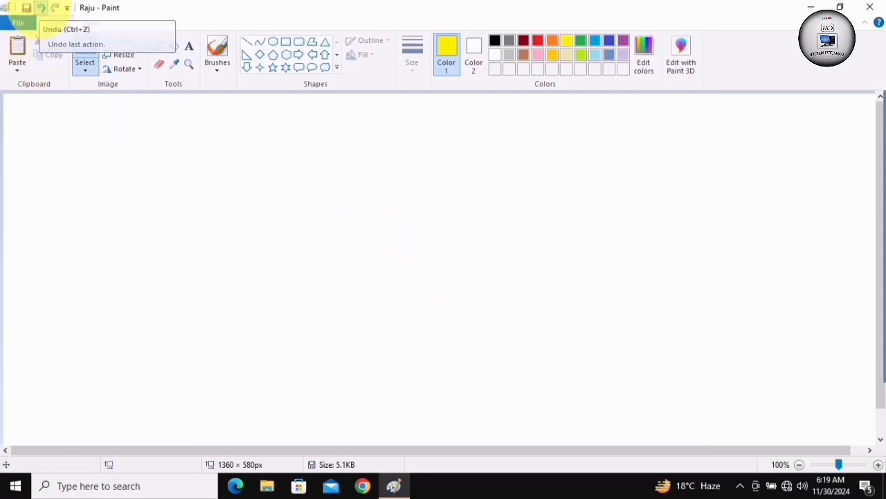
pyautogui.click(41, 8)
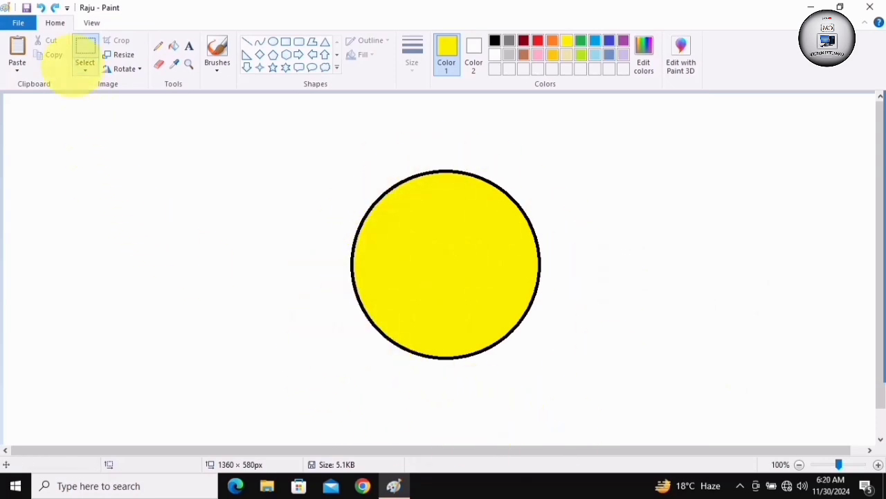
pyautogui.click(82, 59)
pyautogui.click(41, 8)
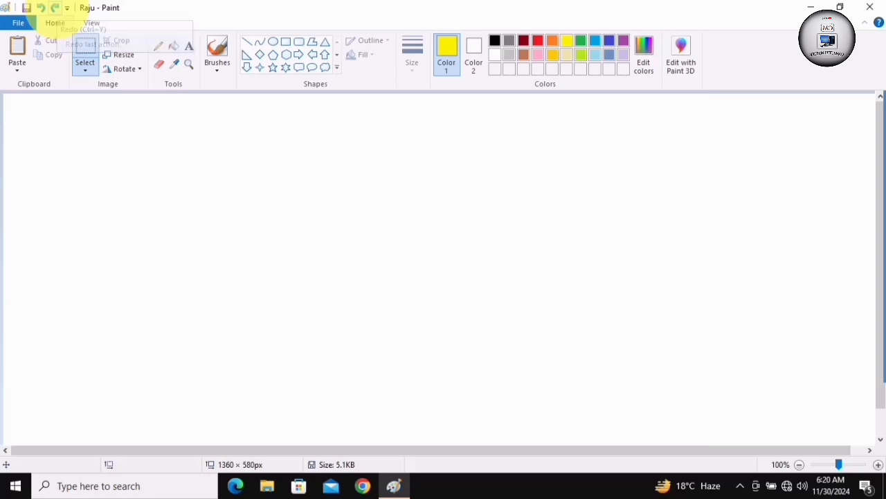